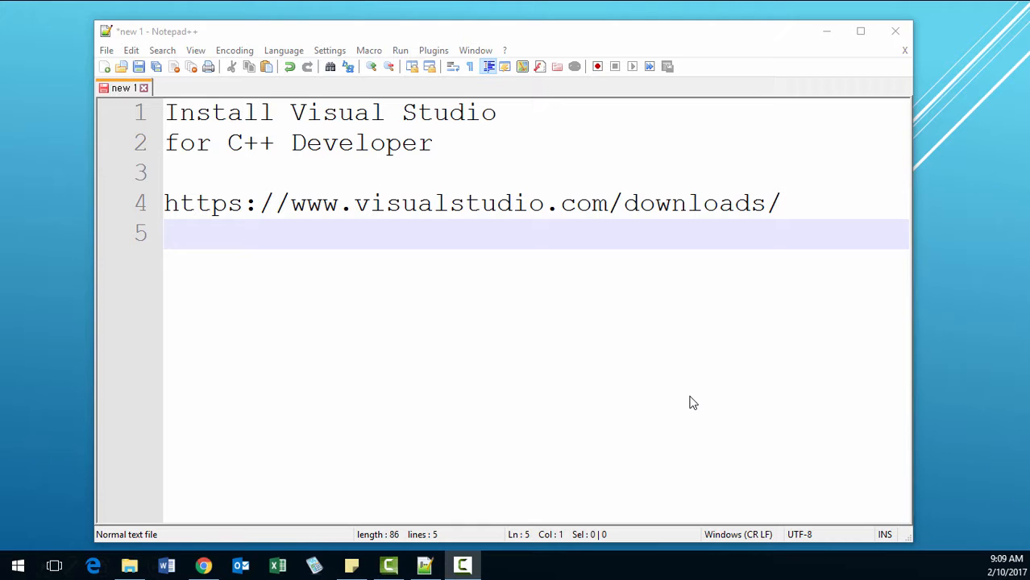
Add "2015" to the end of the note's first line so it reads "Install Visual Studio 2015".
left_click(551, 120)
type("20")
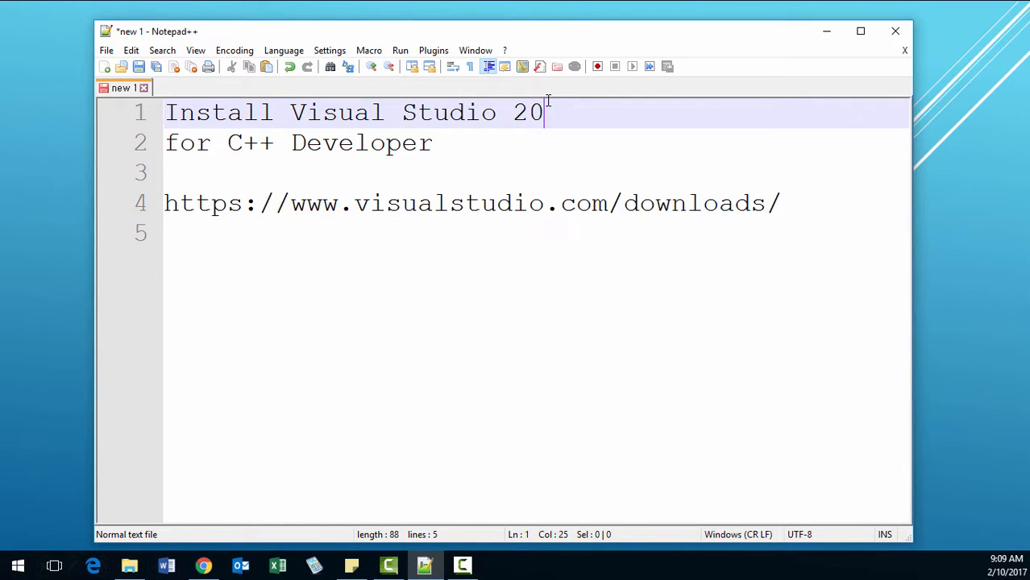
type("15")
left_click(402, 211)
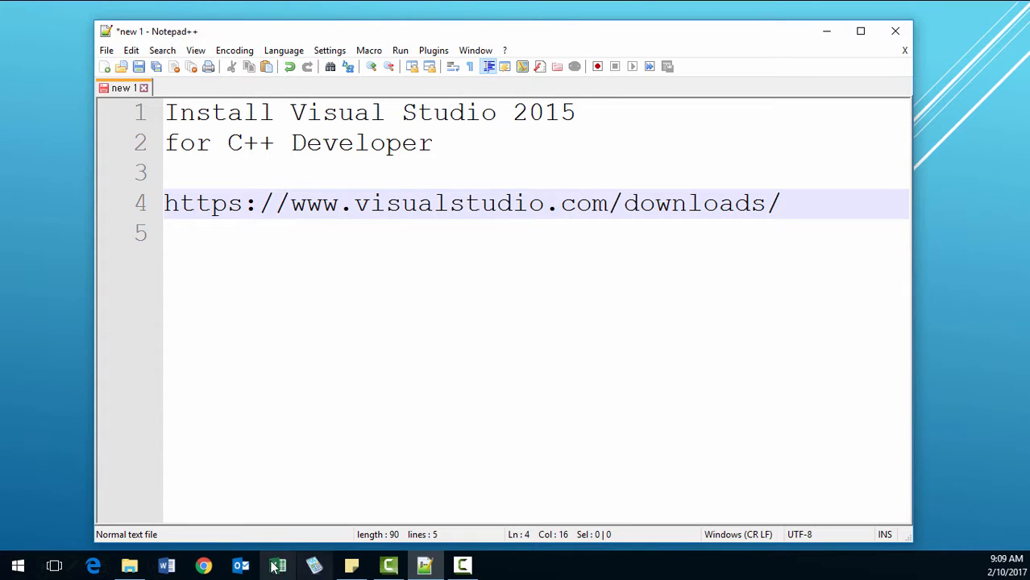
Switch to Chrome and search Google for "visual studio 2015 download".
left_click(208, 567)
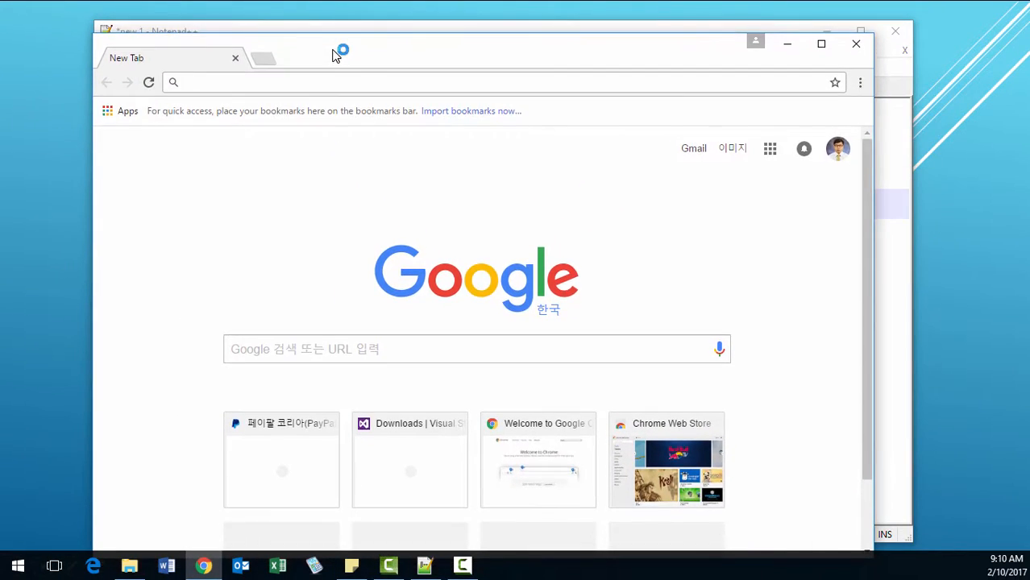
type("Visual studio 2015")
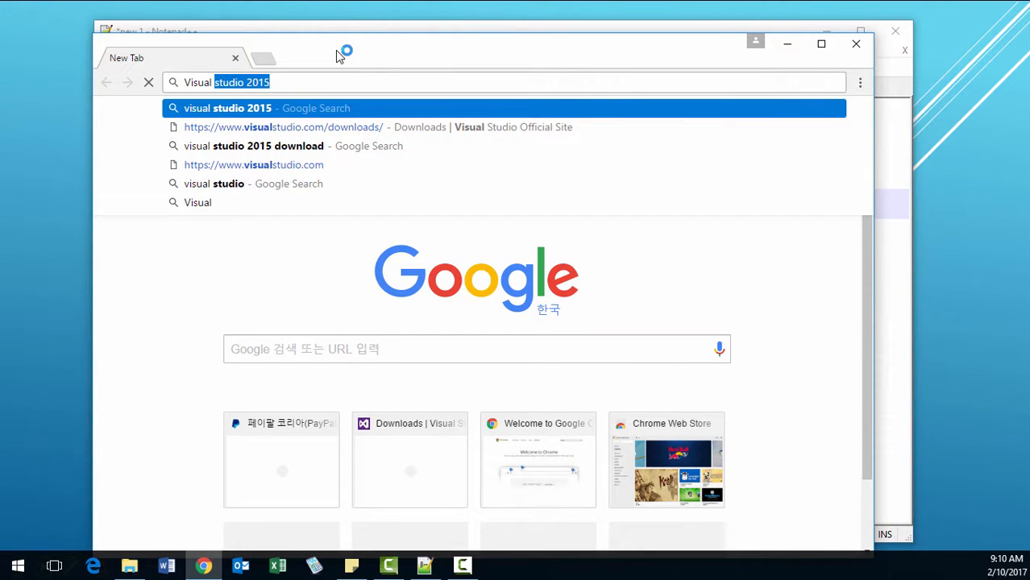
left_click(321, 84)
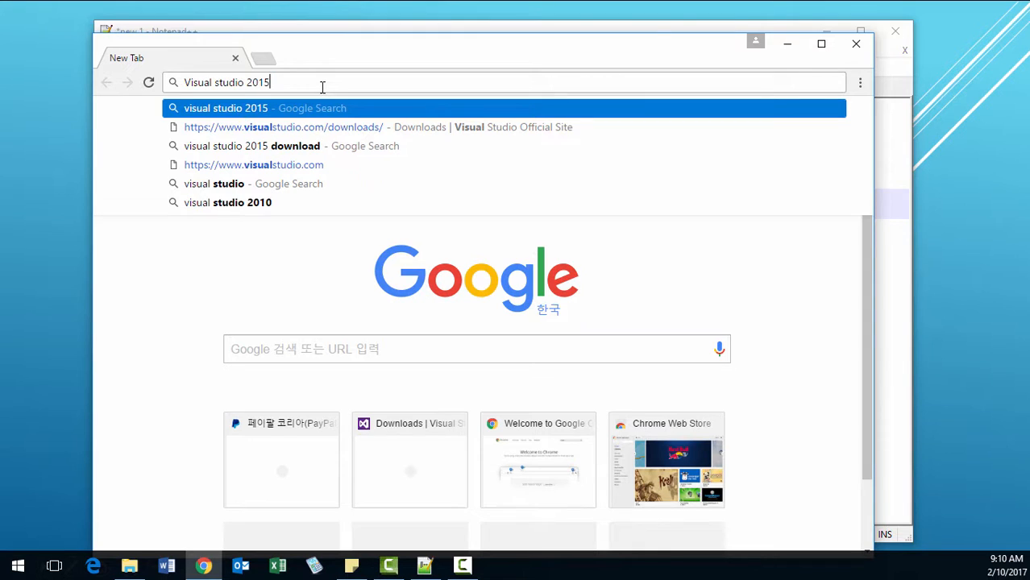
type("down")
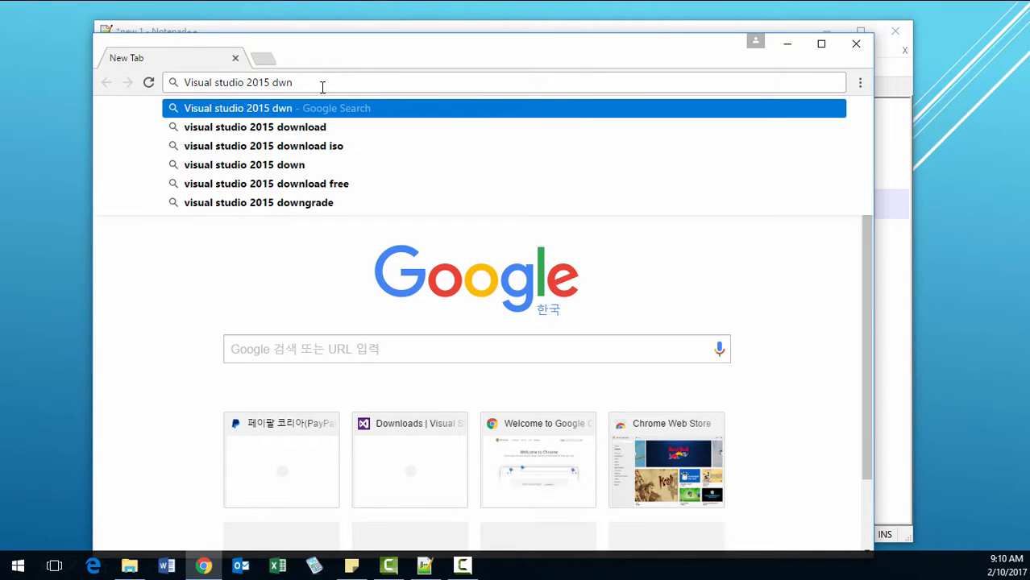
key("BackSpace")
key("BackSpace")
type("own")
key("Return")
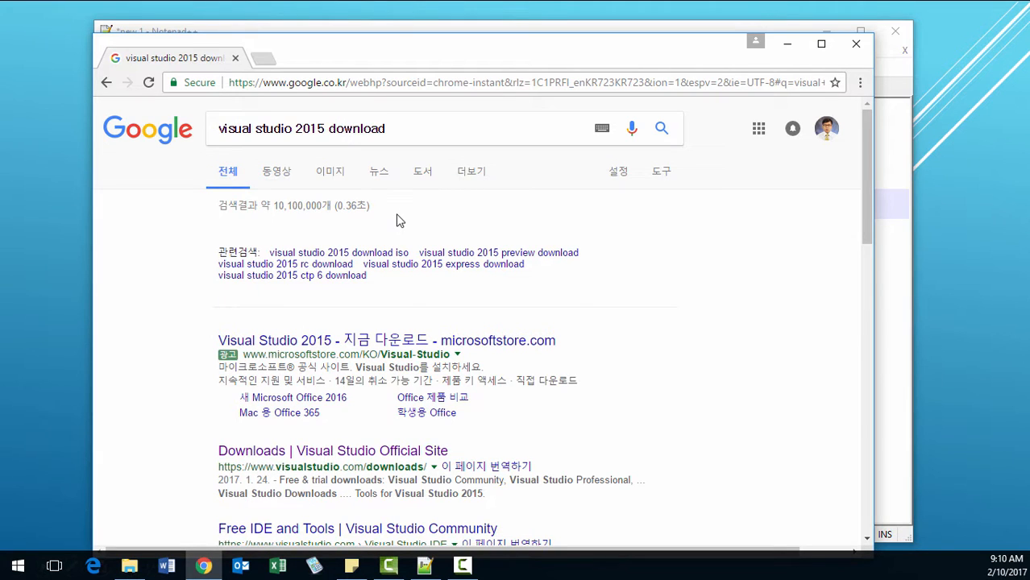
Open the official Visual Studio Downloads page from the search results and maximize the browser window.
scroll(397, 221, "down", 2)
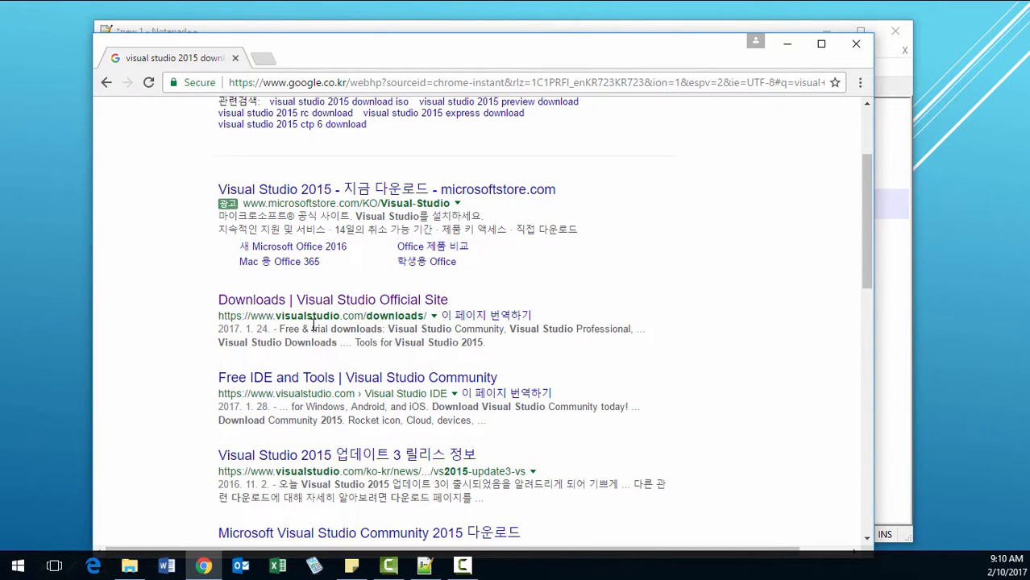
left_click(402, 313)
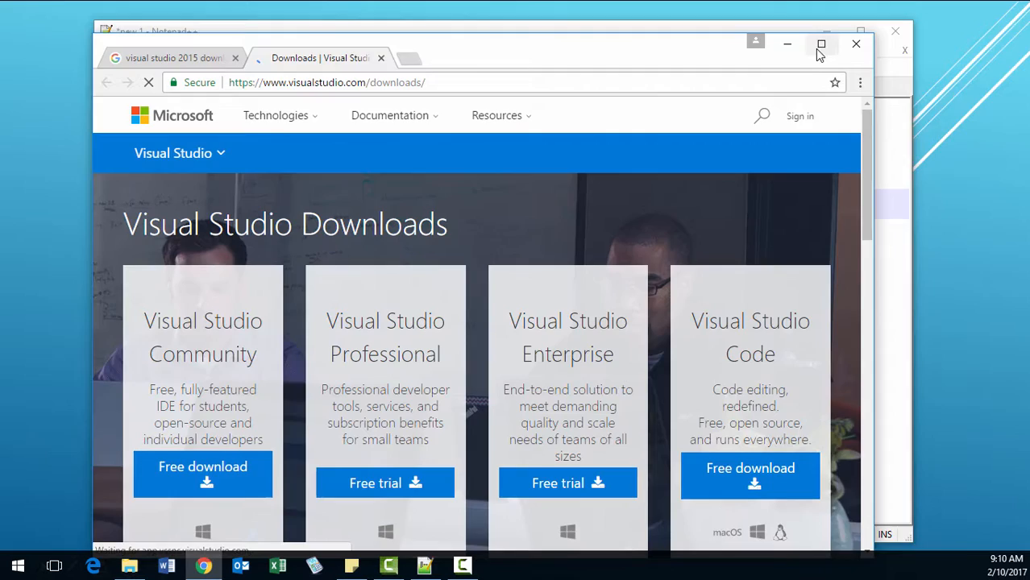
left_click(821, 46)
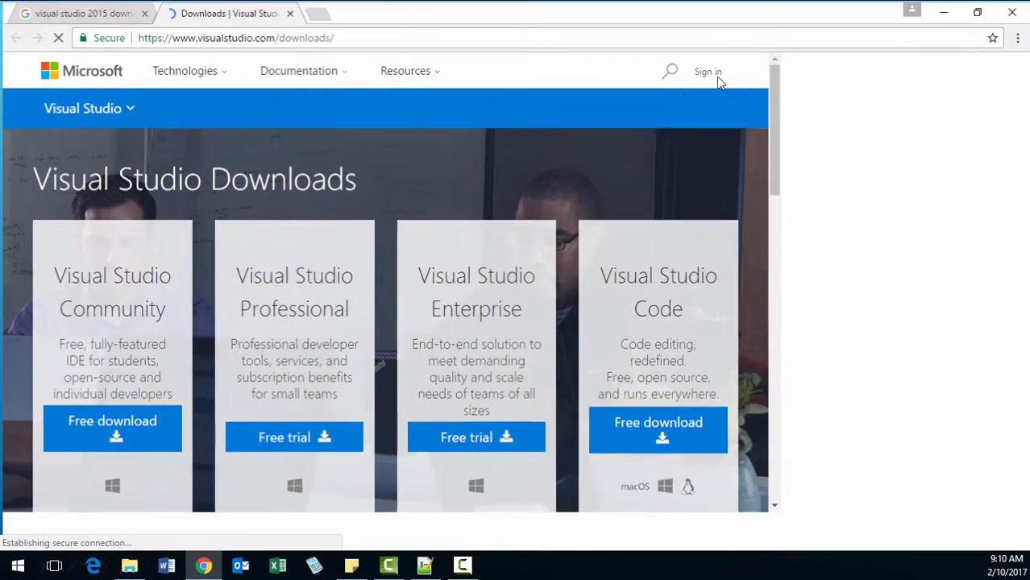
Expand all categories in the full download list of the Visual Studio Downloads page.
scroll(495, 221, "down", 2)
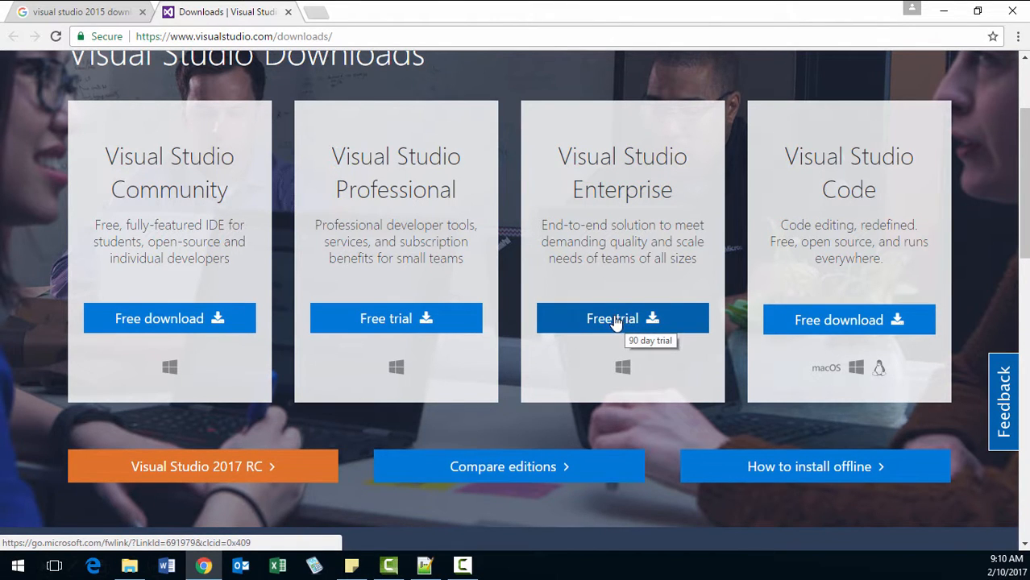
scroll(615, 320, "down", 3)
scroll(615, 320, "up", 1)
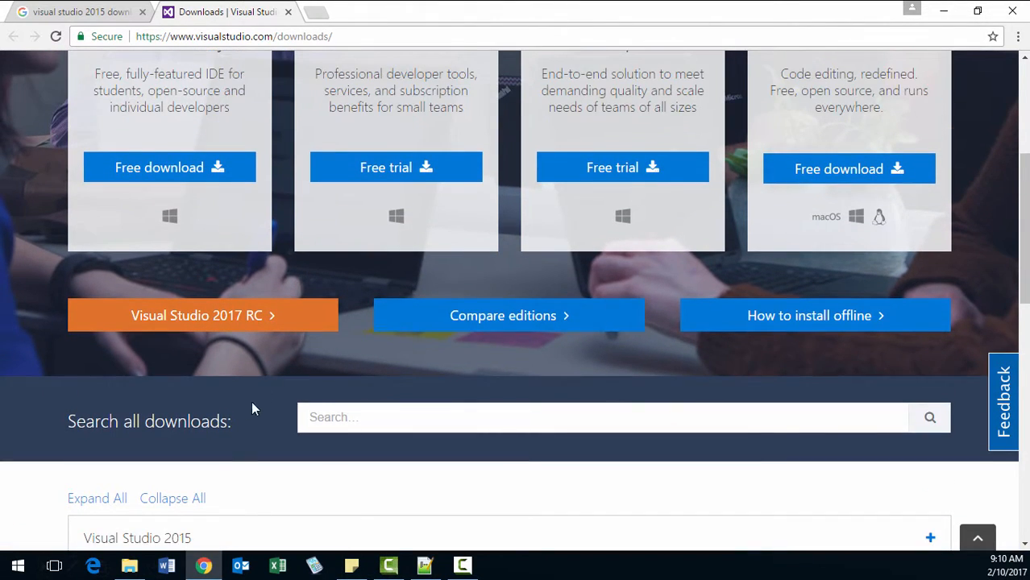
scroll(210, 466, "down", 3)
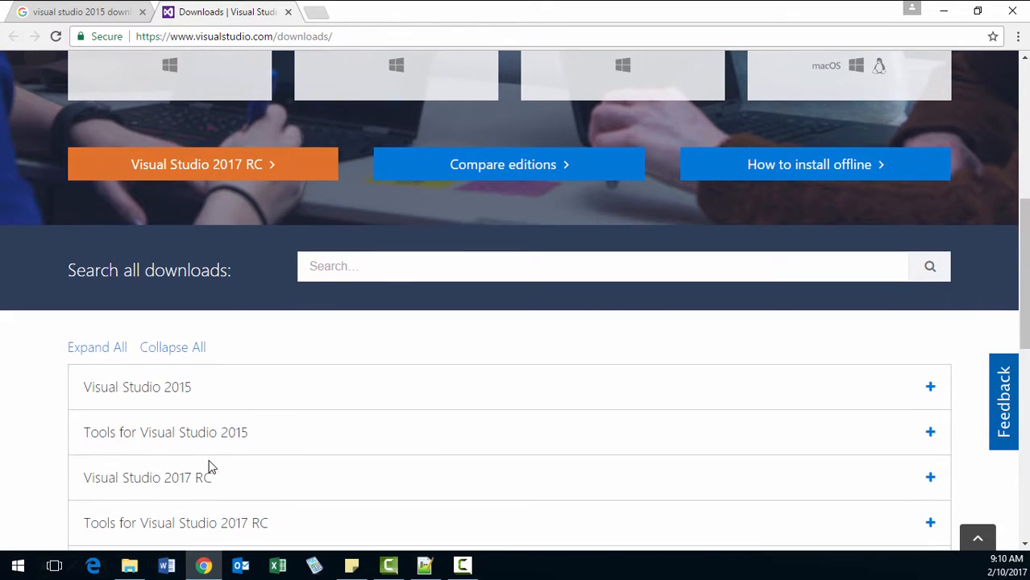
left_click(109, 355)
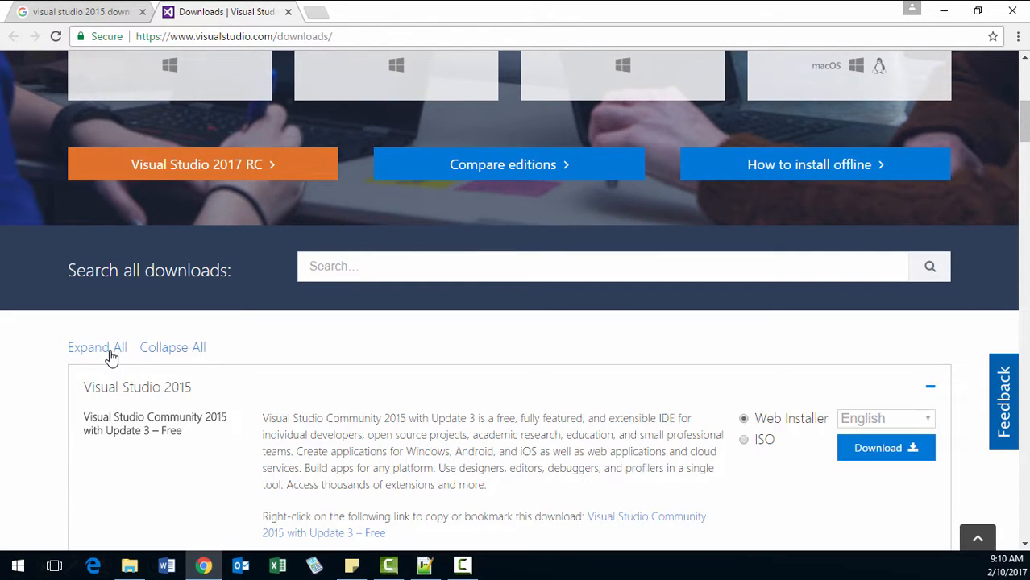
Start downloading Visual Studio Enterprise 2015 with Update 3 as an ISO.
scroll(476, 451, "down", 5)
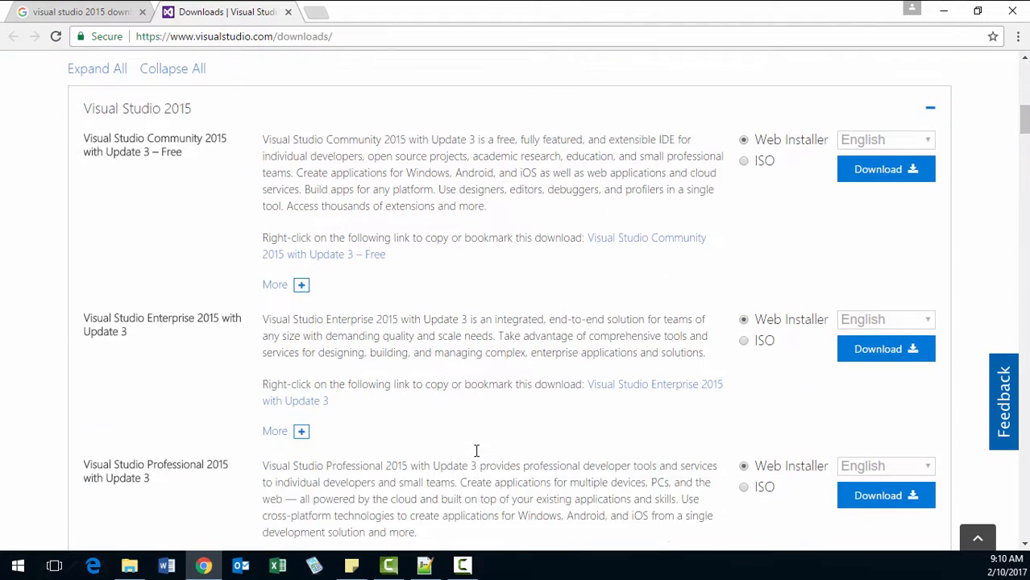
scroll(475, 451, "down", 1)
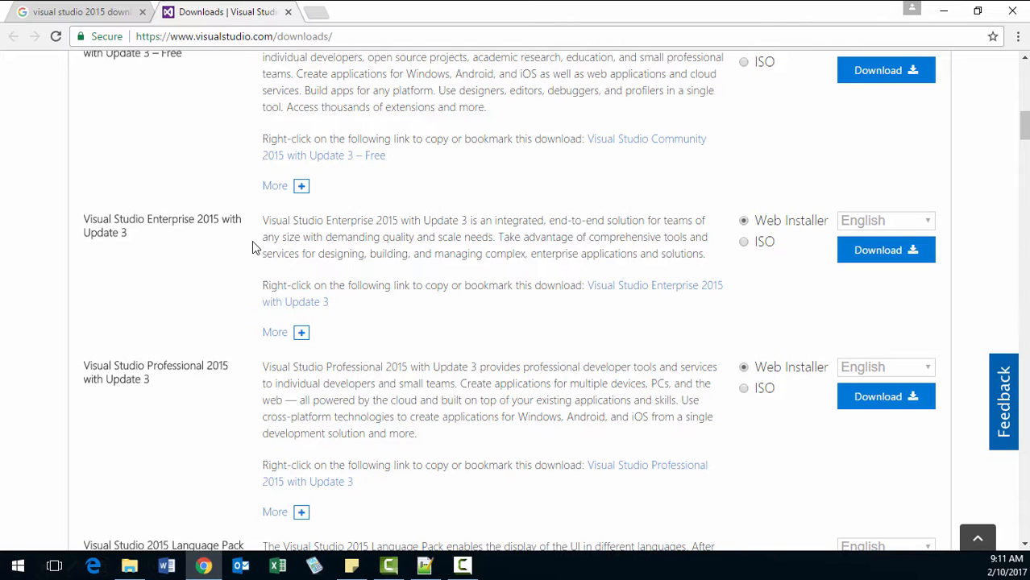
left_click(745, 243)
left_click(879, 258)
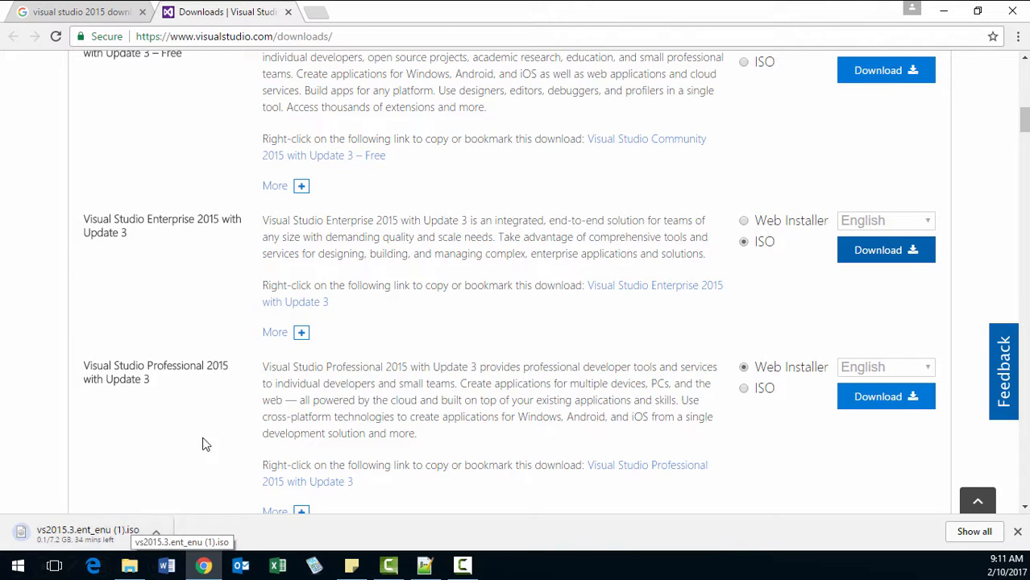
Close the Visual Studio Downloads page and cancel the running download of vs2015.3.ent_enu (1).iso.
left_click(289, 13)
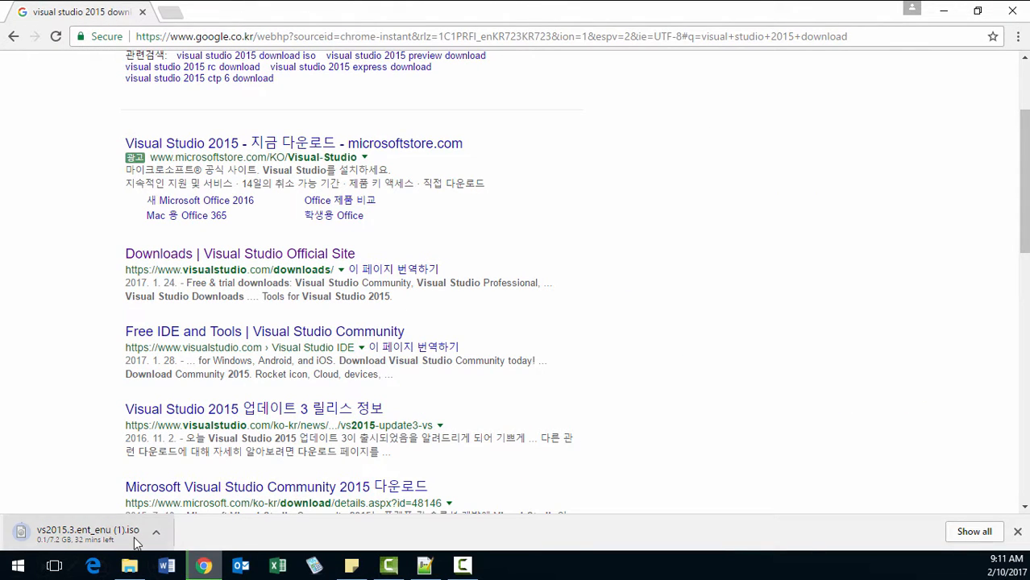
left_click(156, 532)
left_click(204, 506)
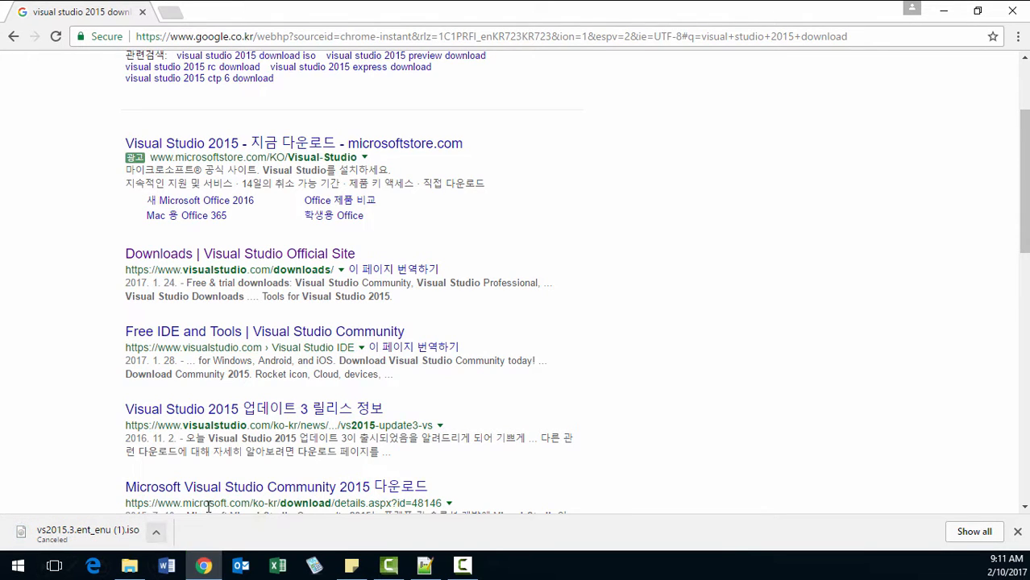
Remove every entry from the browser's download history and close the browser.
left_click(973, 532)
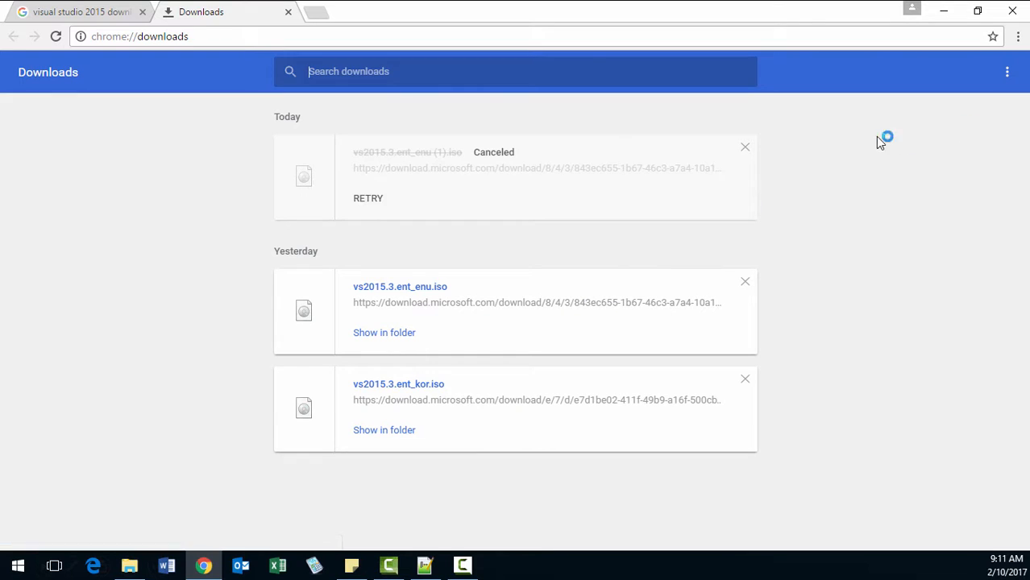
left_click(745, 148)
left_click(745, 244)
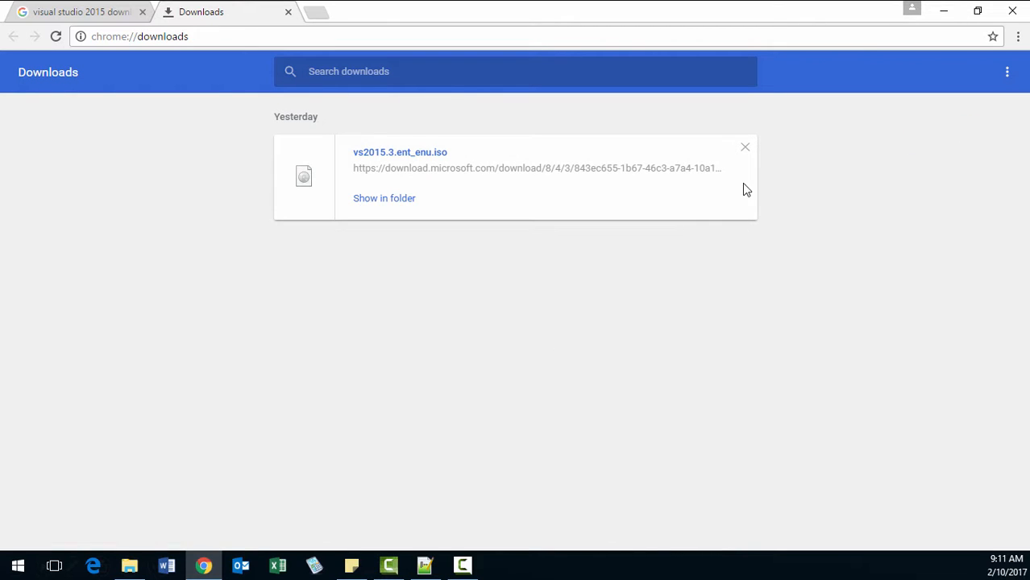
left_click(745, 148)
left_click(1013, 11)
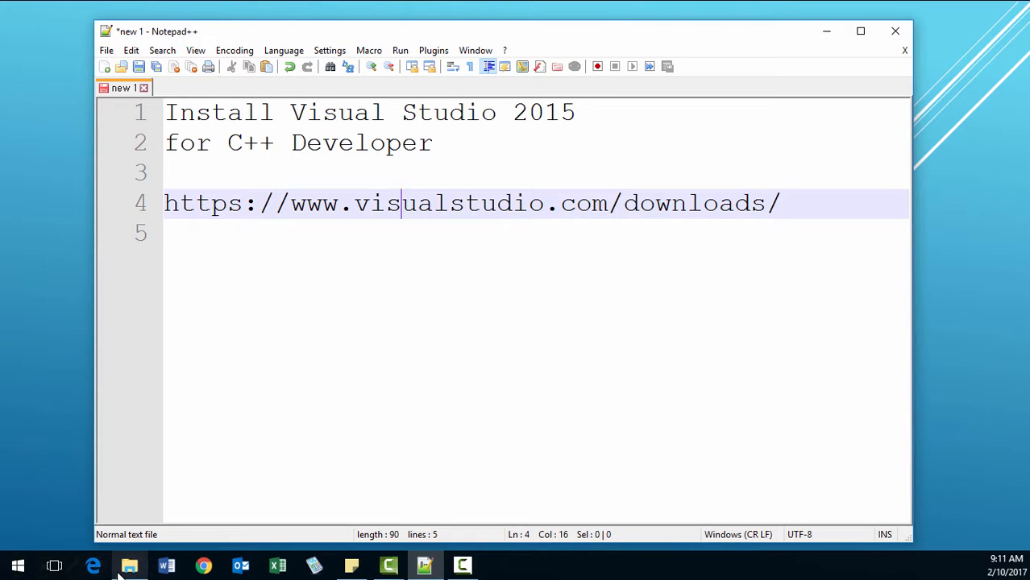
Switch to File Explorer and mount vs2015.3.ent_enu.iso from the Downloads folder.
left_click(129, 566)
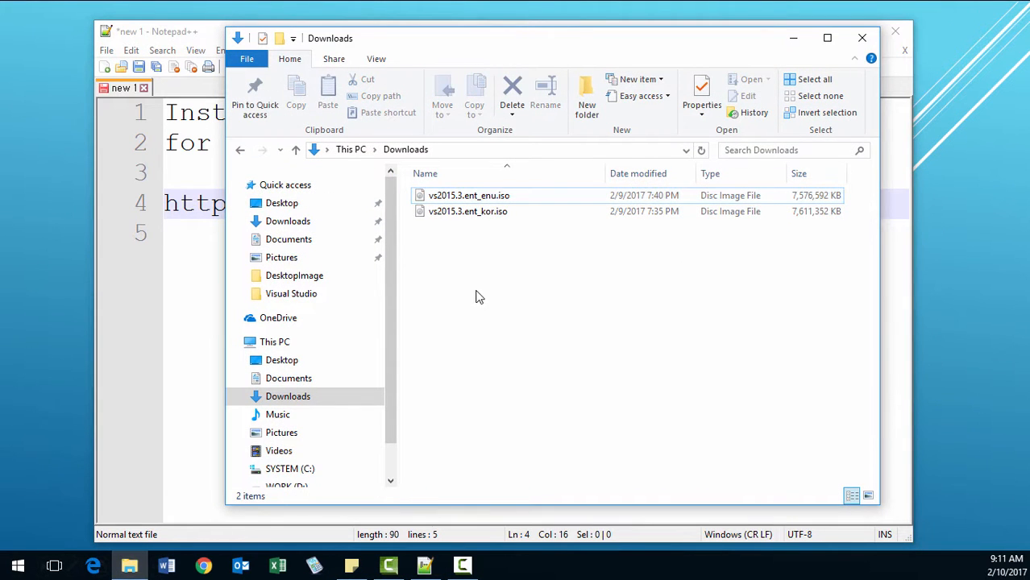
left_click(488, 202)
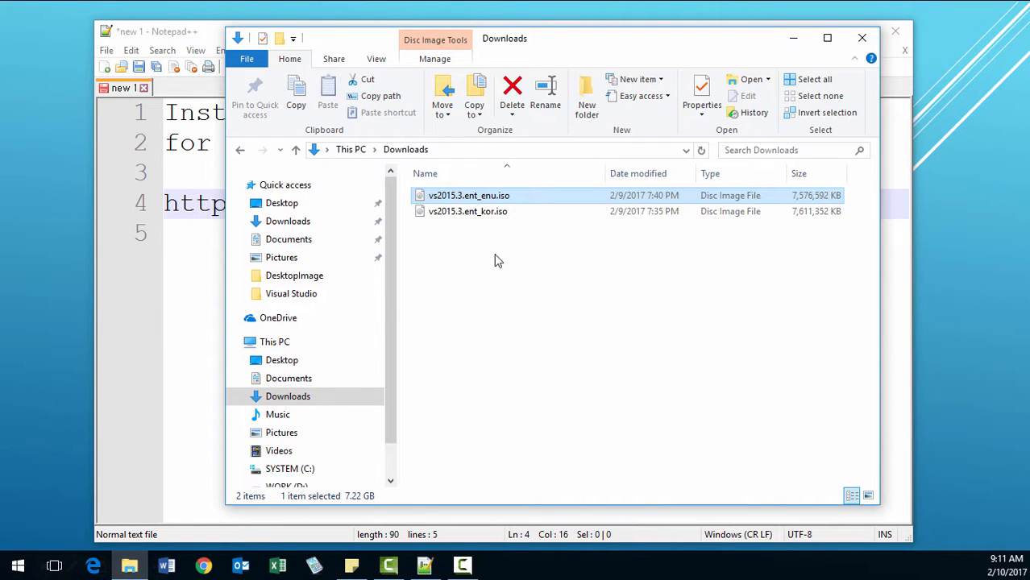
right_click(484, 202)
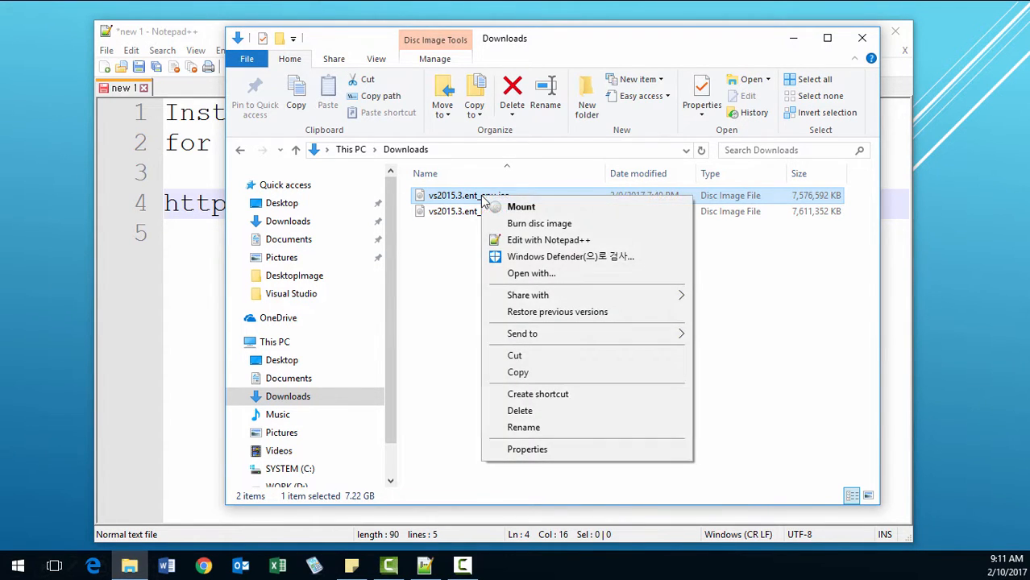
left_click(528, 211)
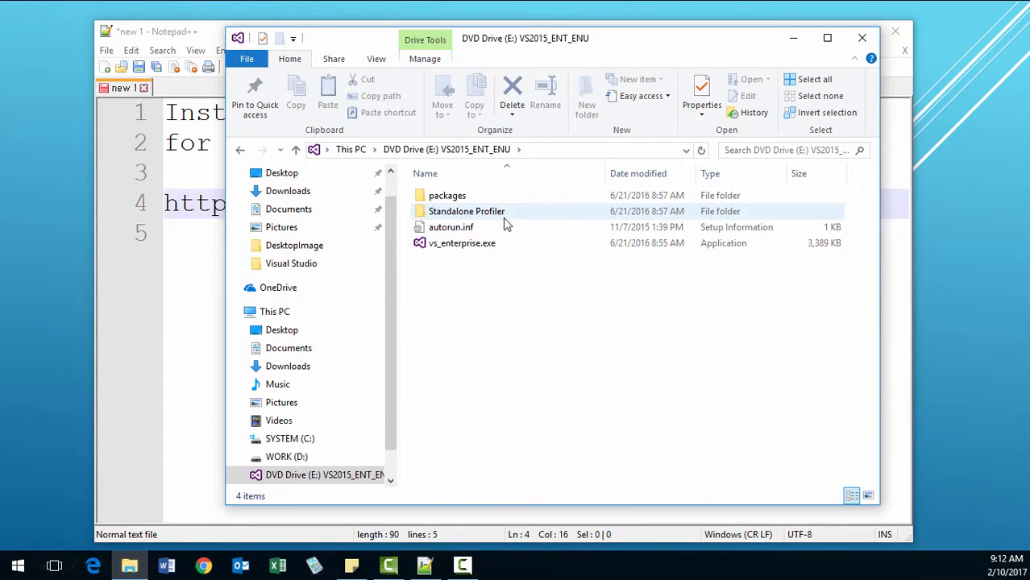
Run vs_enterprise.exe from the mounted disc and close the Notepad++ and File Explorer windows.
double_click(465, 250)
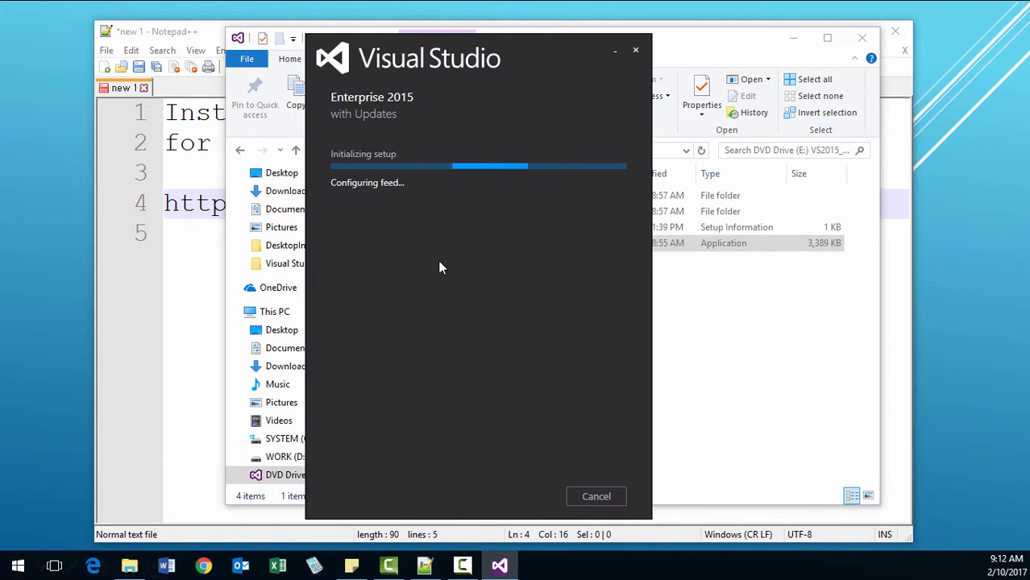
left_click(201, 36)
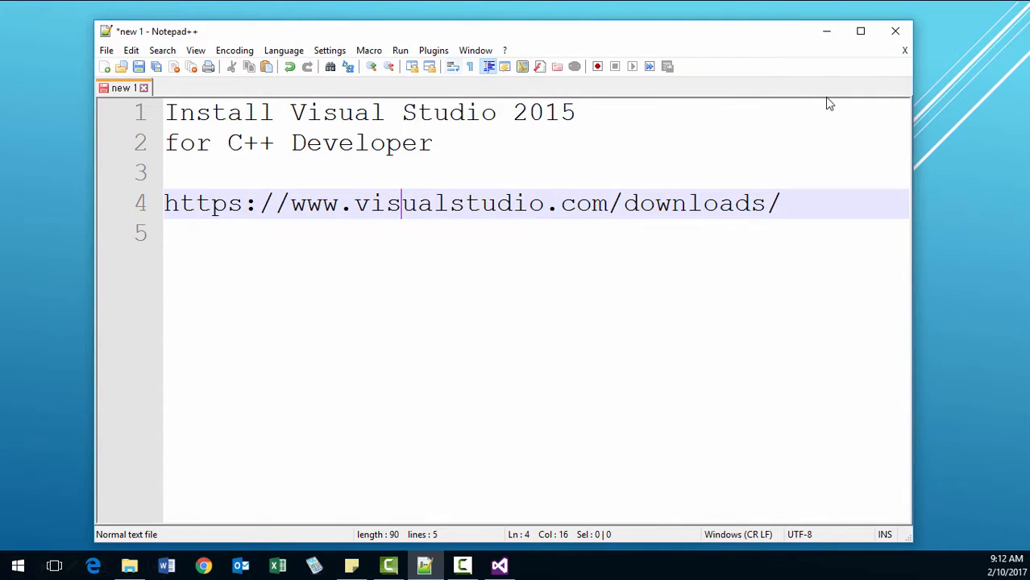
left_click(887, 33)
left_click(863, 40)
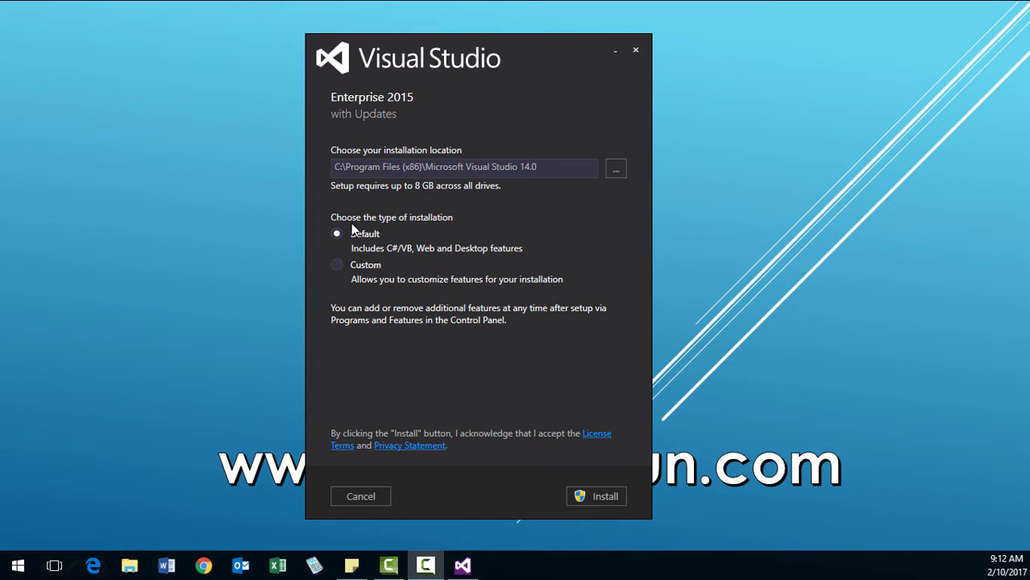
Choose the Custom installation type and continue to the feature selection.
left_click(338, 266)
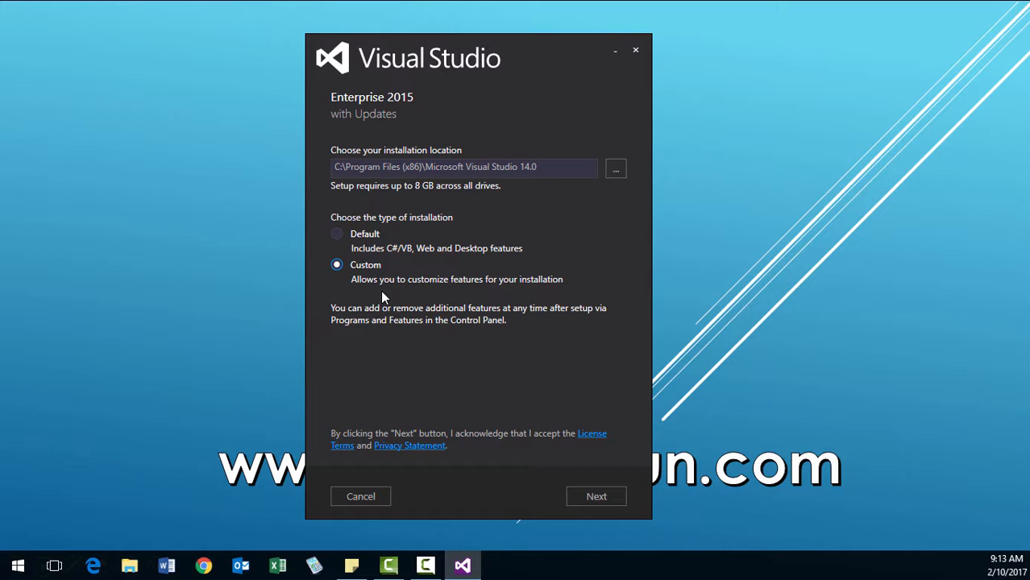
left_click(589, 497)
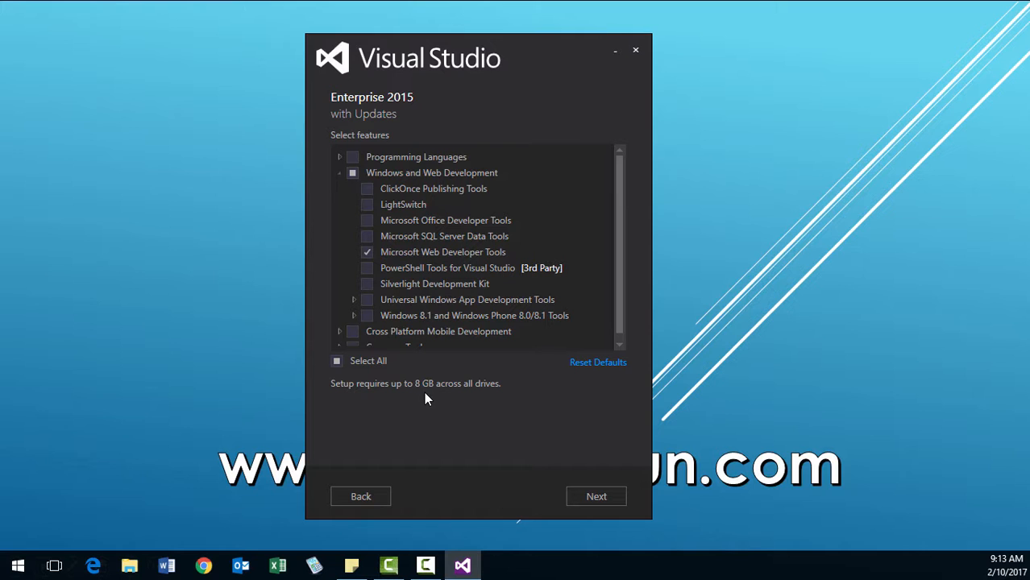
Include all Programming Languages features, with every Visual C++ component, Visual F# and Python Tools for Visual Studio.
left_click(338, 155)
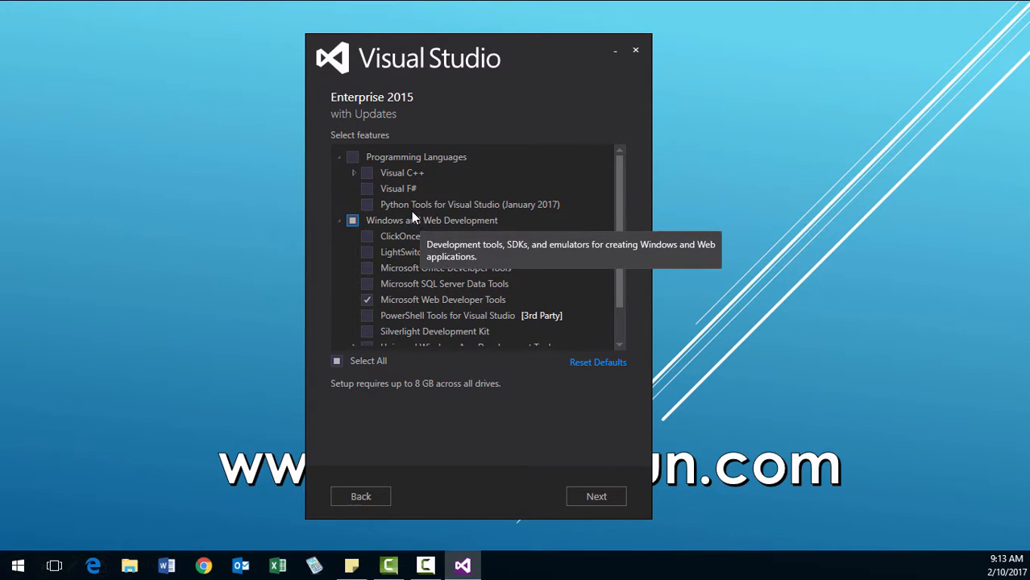
left_click(354, 173)
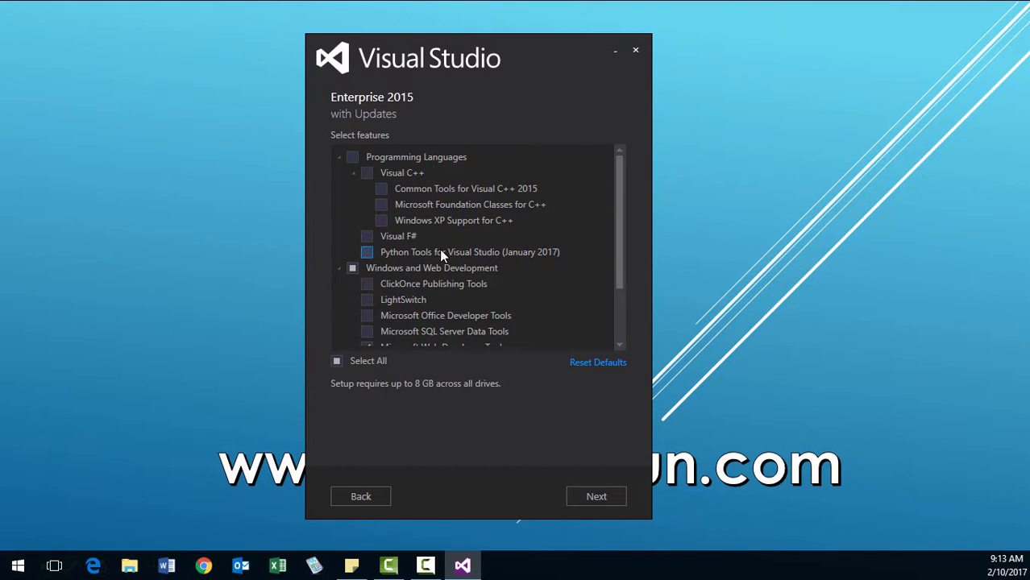
left_click(353, 158)
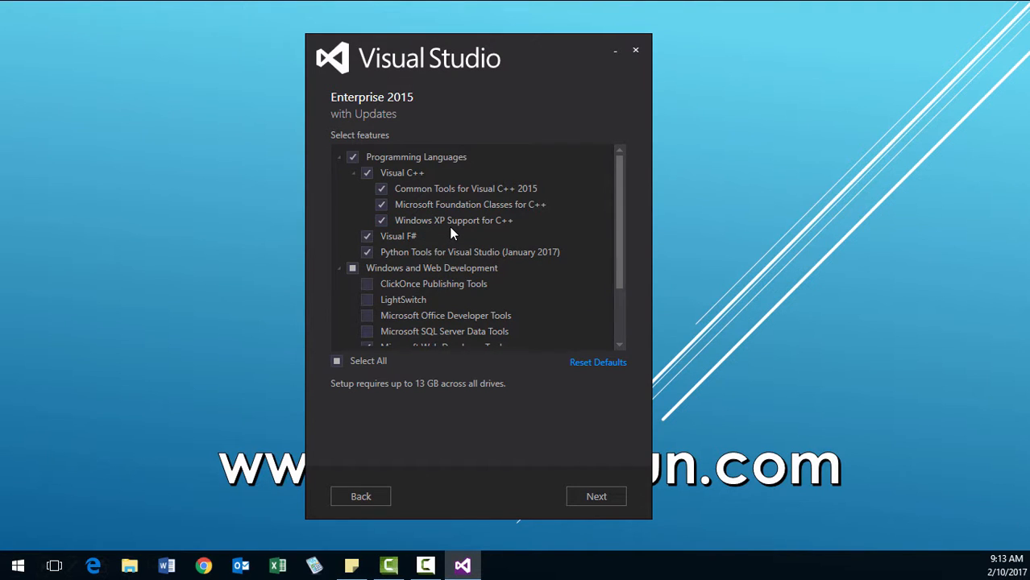
mouse_move(451, 231)
left_click(384, 222)
left_click(384, 222)
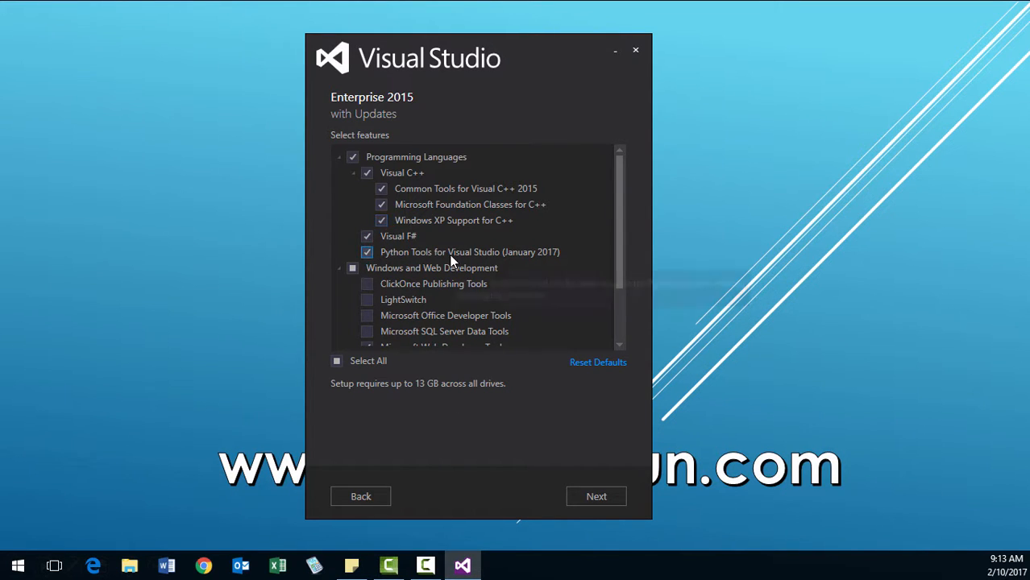
Examine the features offered under Programming Languages, Windows and Web Development, Cross Platform Mobile Development and Common Tools, expanding their subgroups.
scroll(451, 267, "down", 1)
scroll(452, 273, "up", 1)
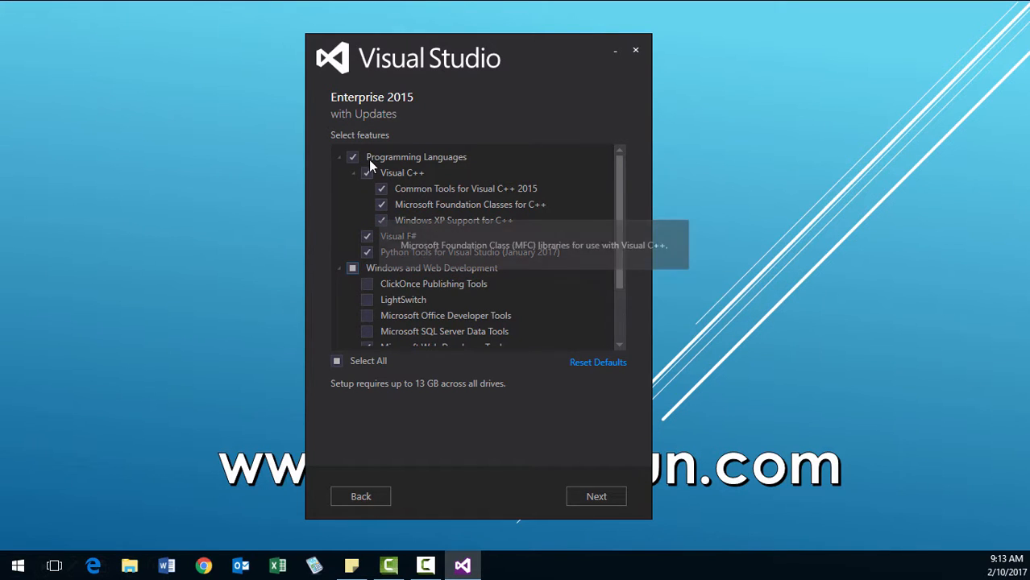
scroll(474, 271, "down", 3)
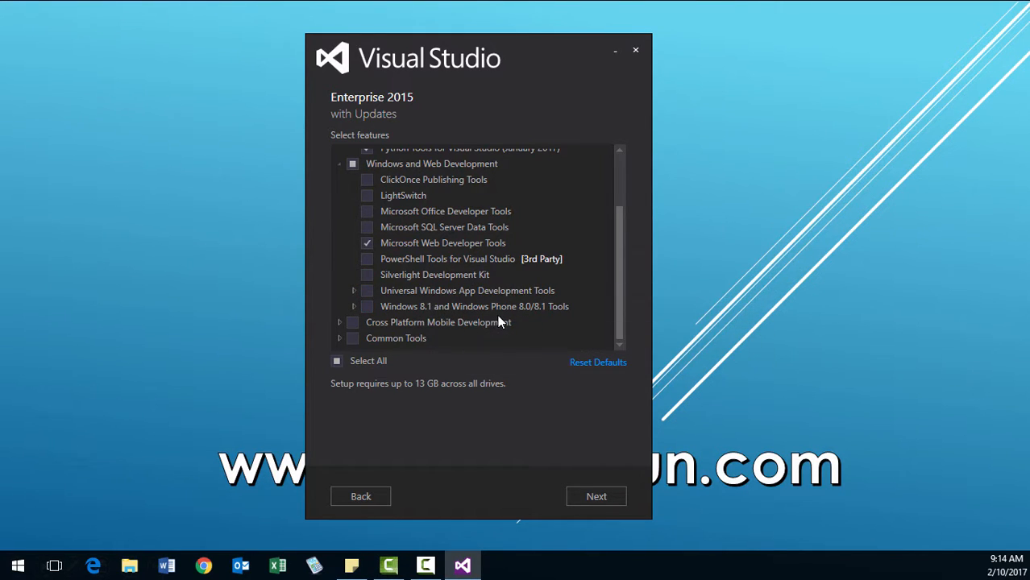
left_click(341, 322)
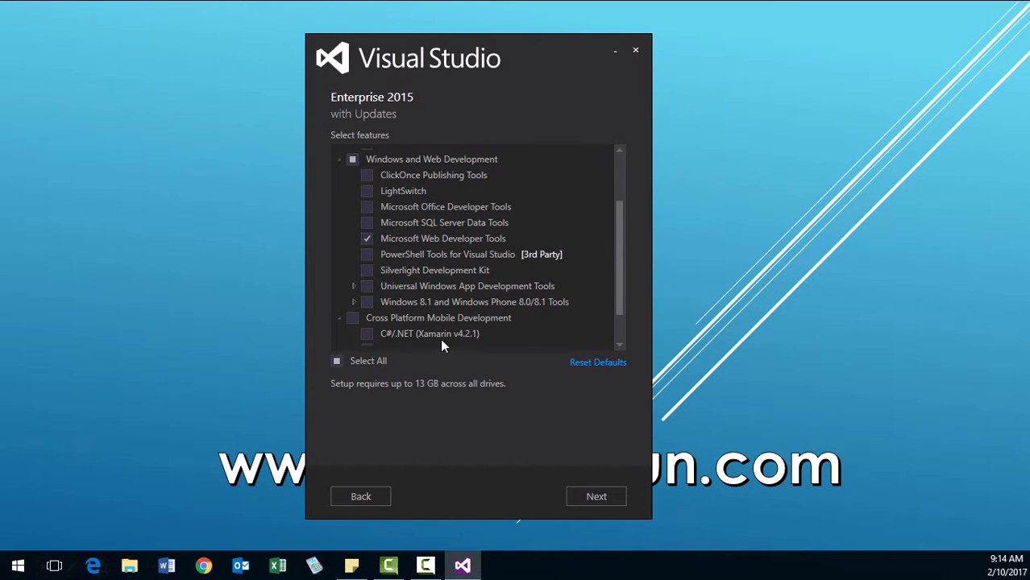
scroll(440, 339, "down", 2)
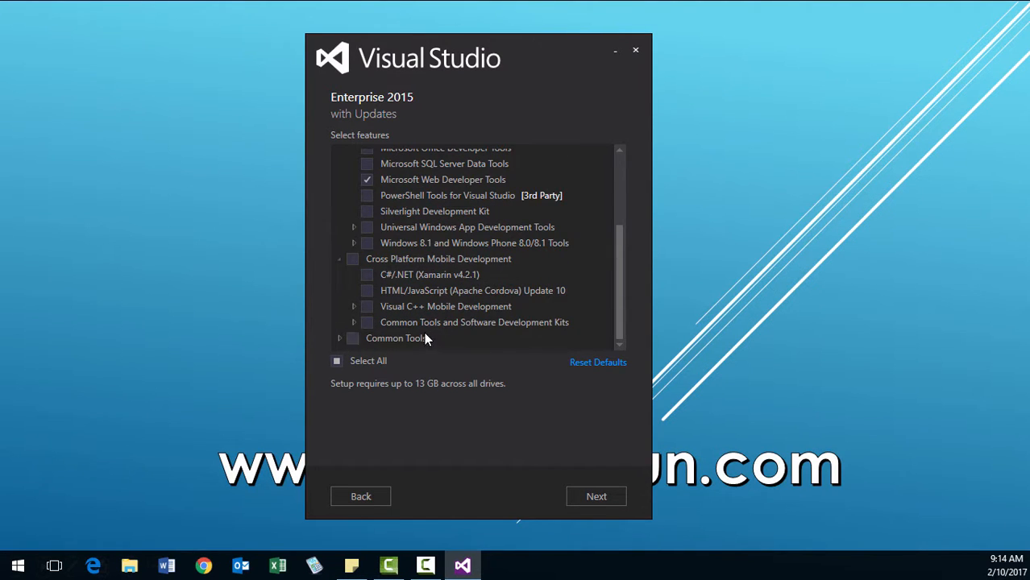
left_click(339, 339)
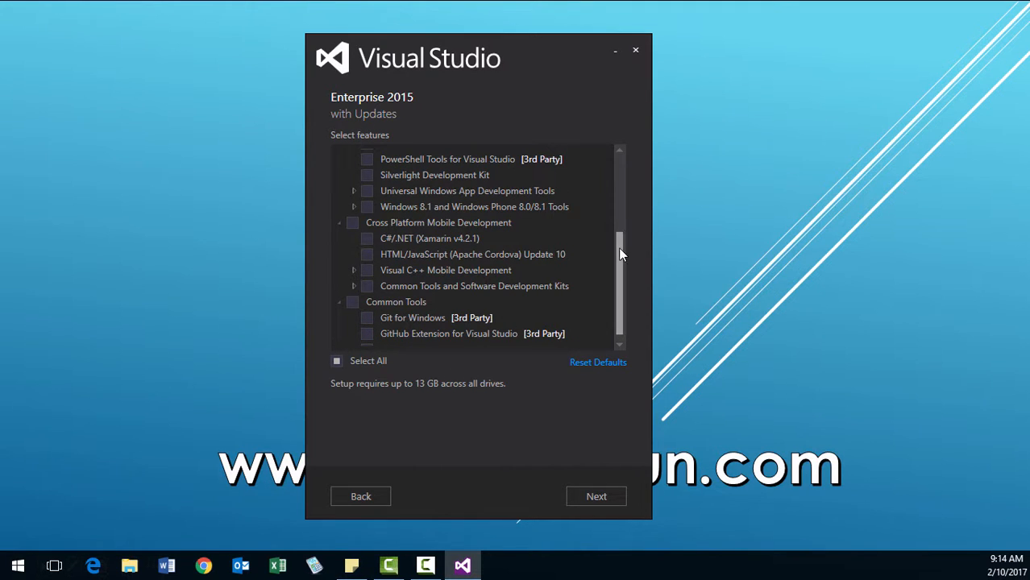
scroll(625, 297, "down", 1)
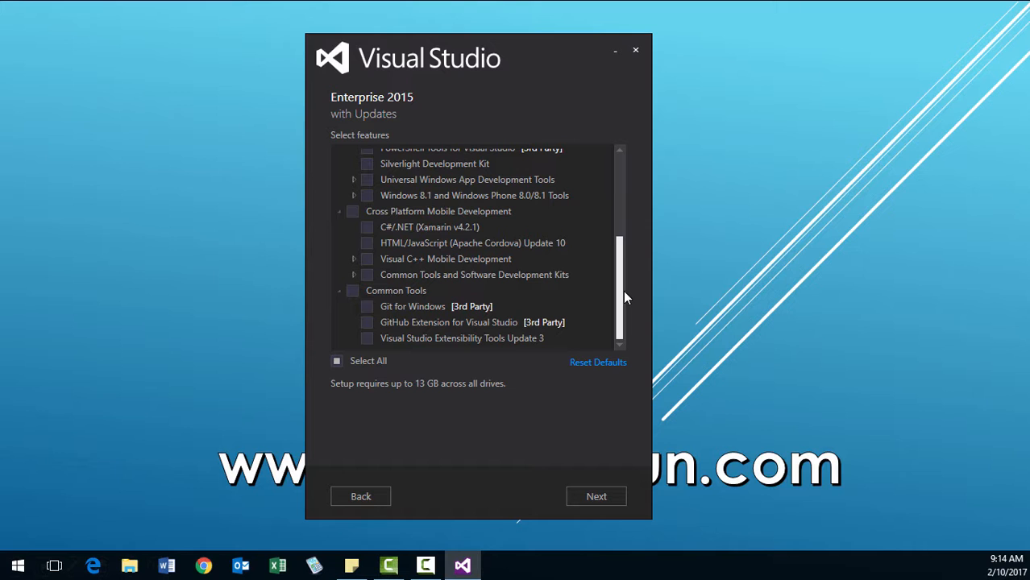
left_click_drag(623, 272, 617, 300)
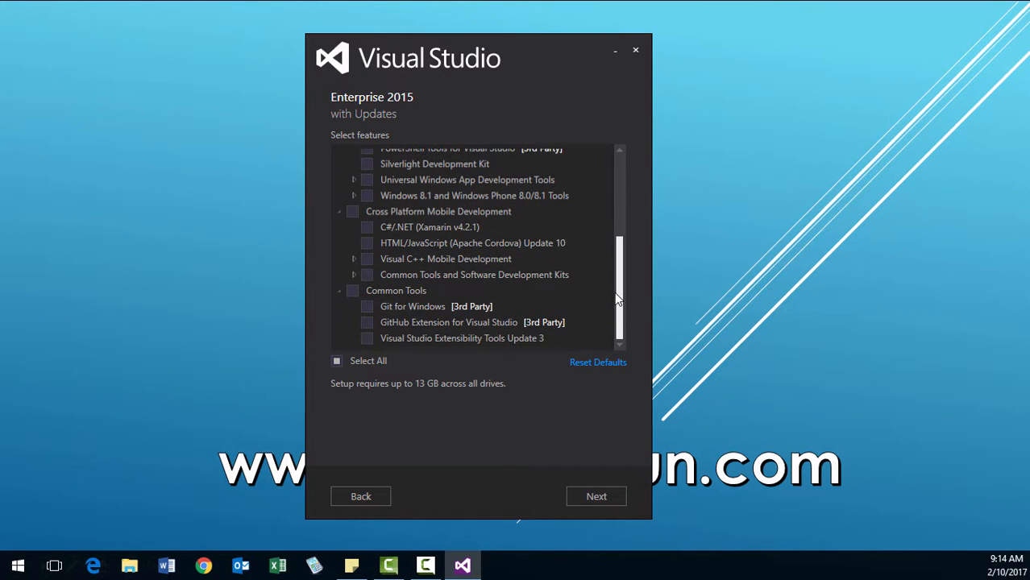
left_click(353, 274)
left_click(355, 259)
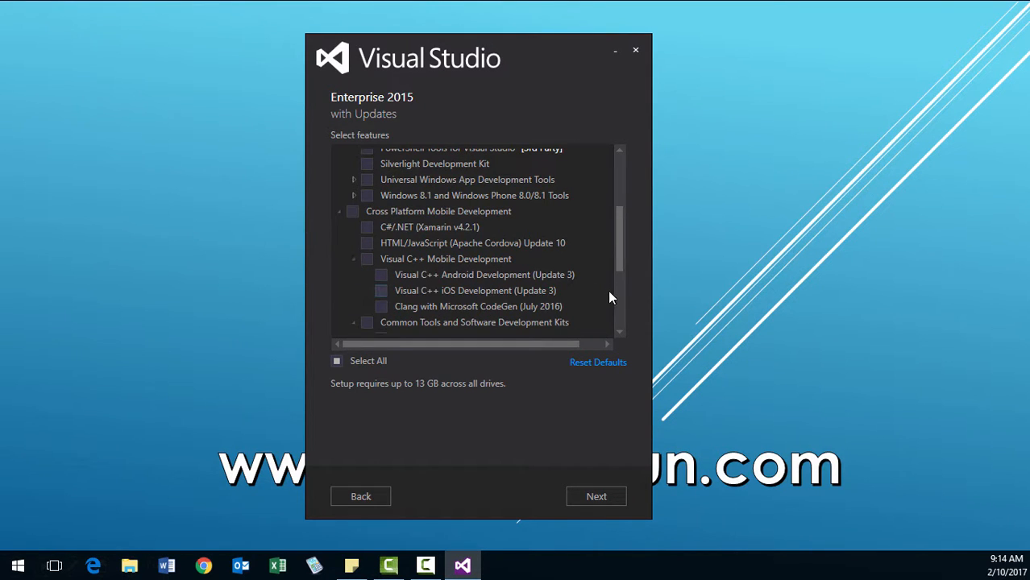
left_click_drag(615, 268, 621, 234)
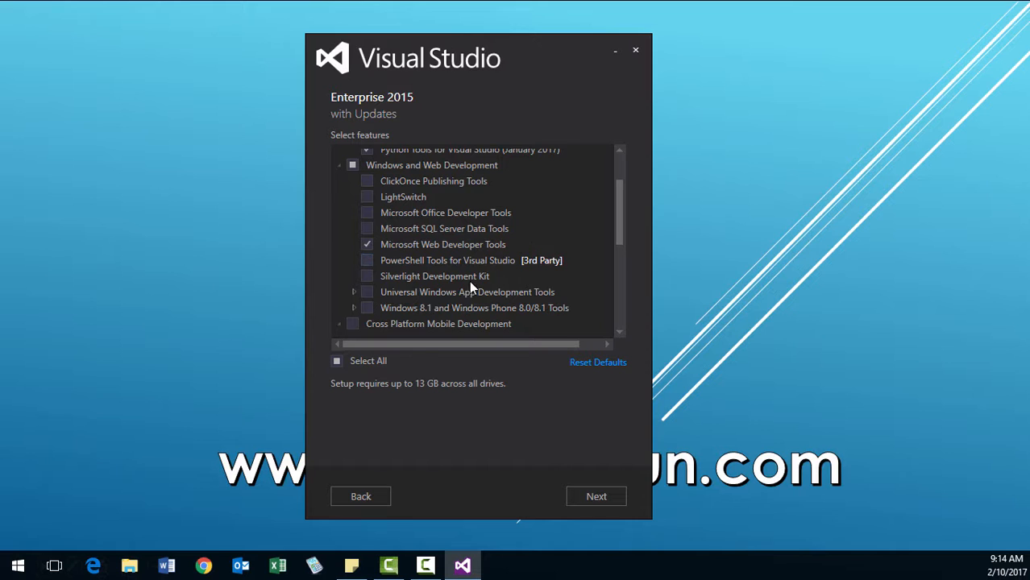
scroll(620, 214, "up", 3)
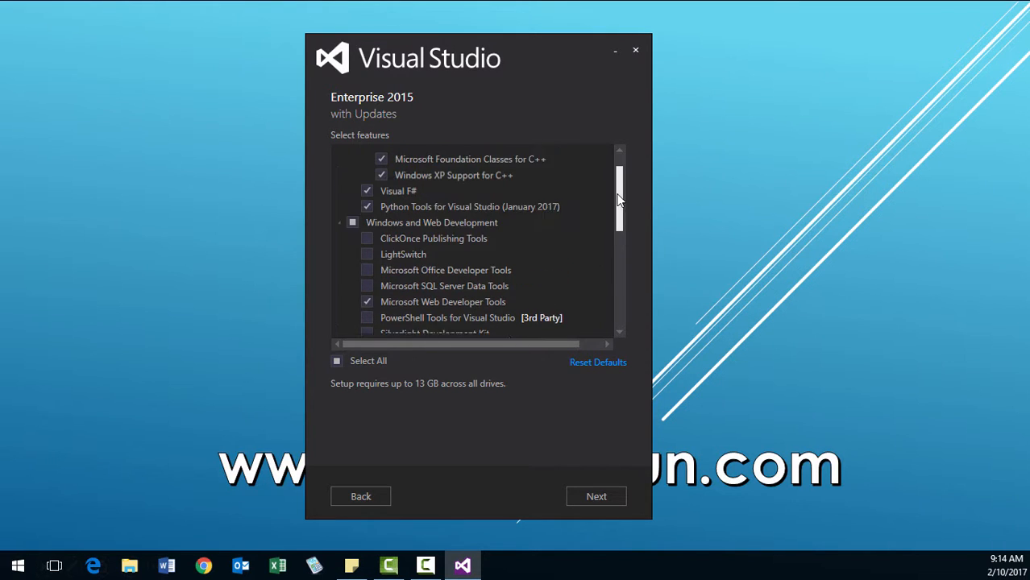
scroll(619, 187, "down", 3)
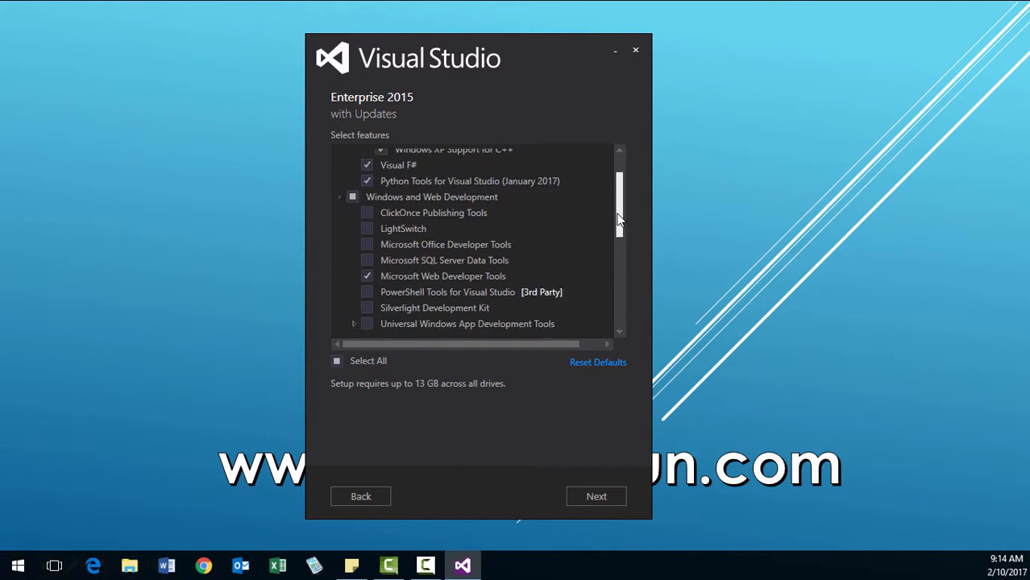
scroll(612, 192, "up", 3)
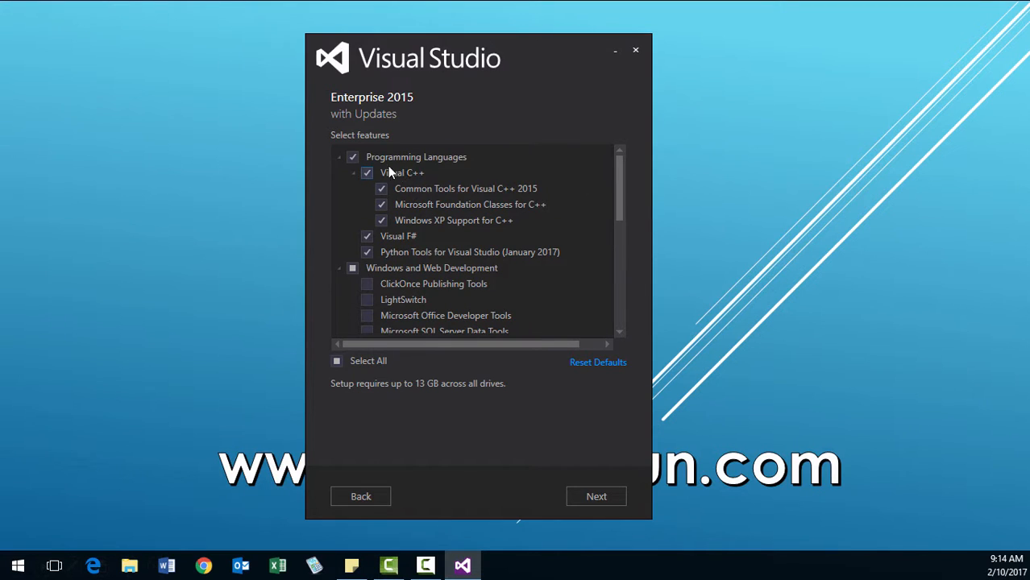
left_click(352, 159)
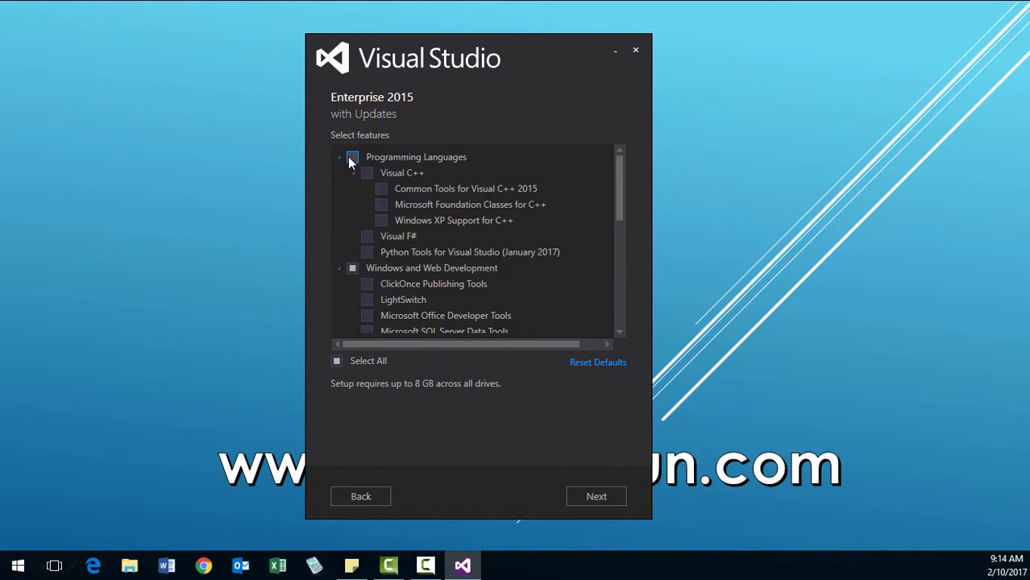
left_click(351, 160)
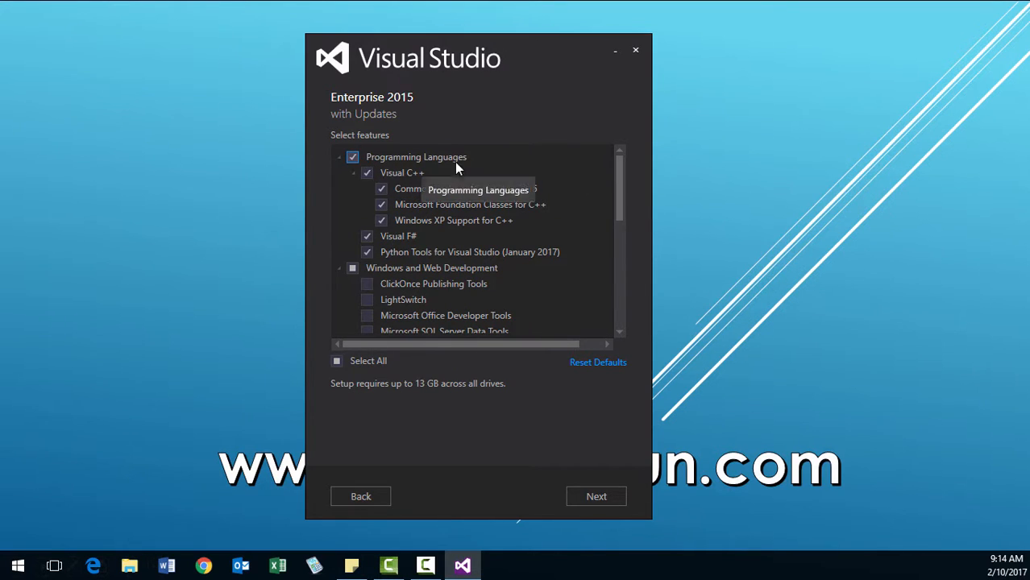
Include all components of Windows 8.1 and Windows Phone 8.0/8.1 Tools and of Universal Windows App Development Tools.
left_click_drag(617, 210, 616, 247)
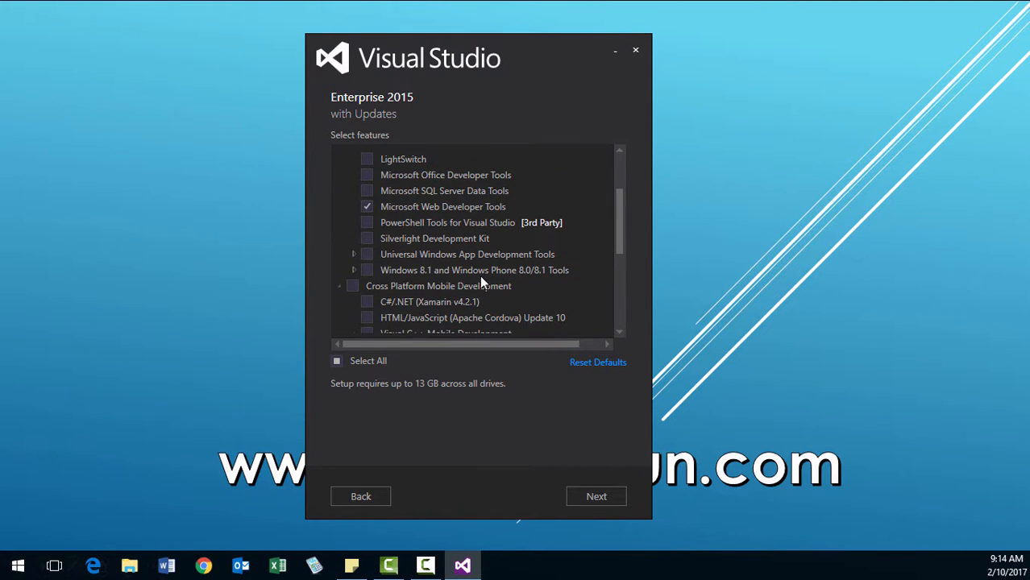
left_click(354, 273)
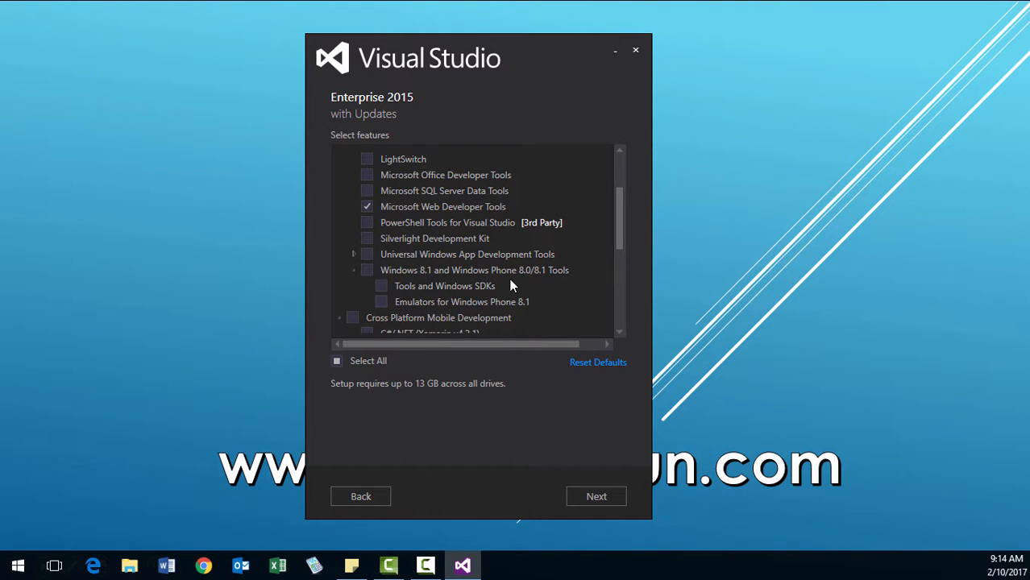
left_click(367, 270)
left_click(354, 254)
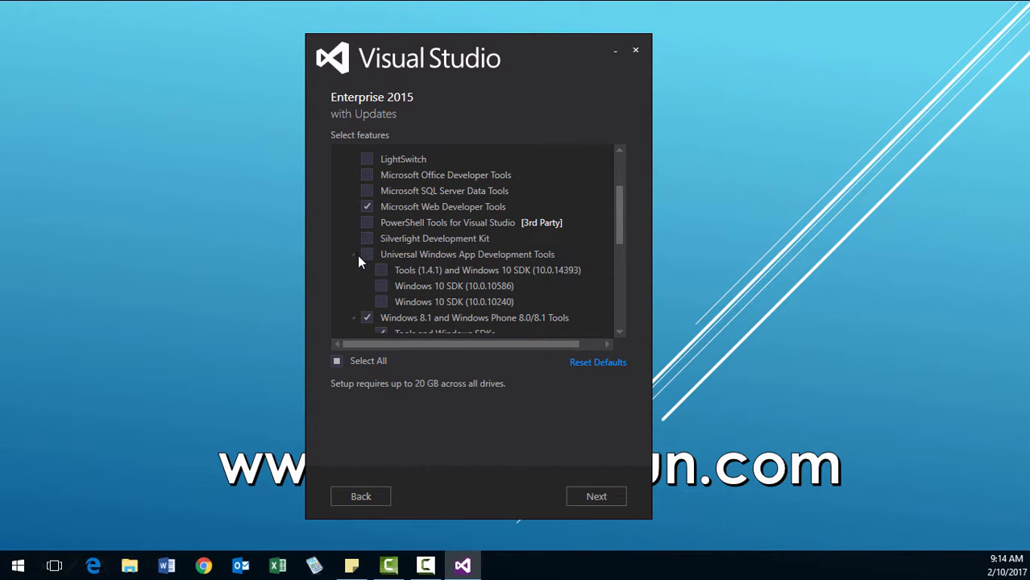
left_click(366, 256)
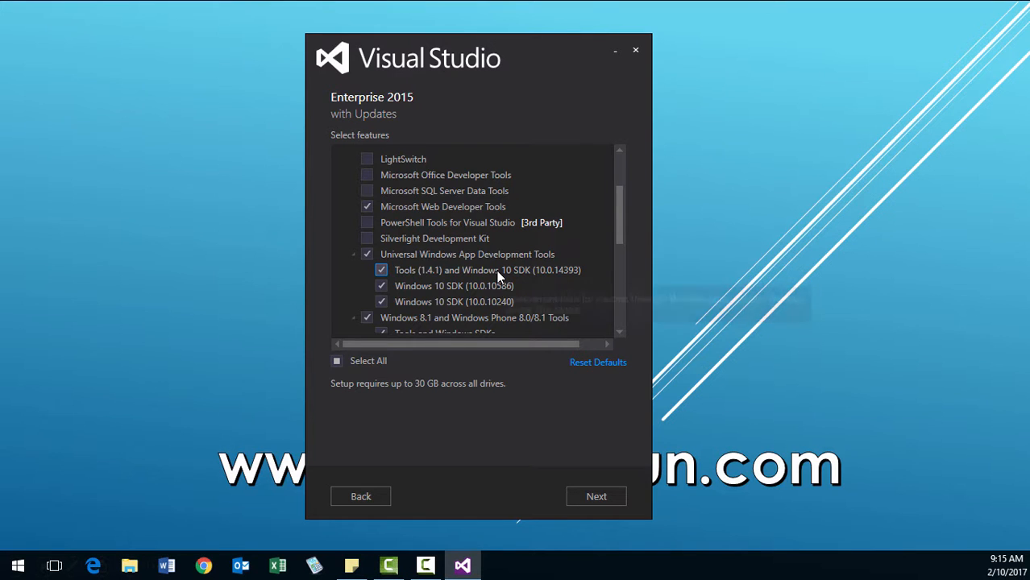
Include the whole Windows and Web Development group, but leave out Emulators for Windows Phone 8.1.
scroll(497, 270, "up", 1)
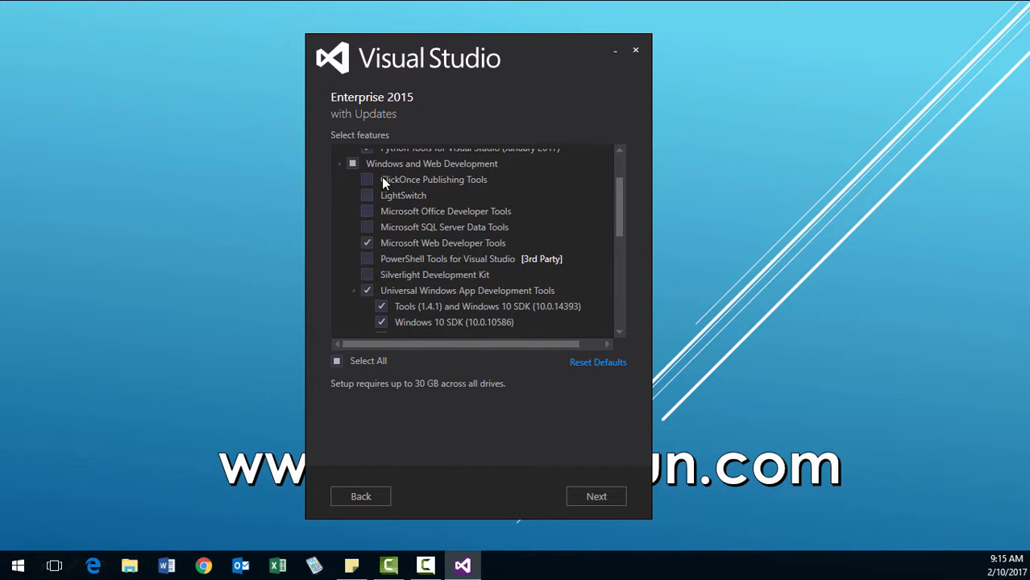
left_click(353, 164)
left_click(353, 164)
left_click_drag(625, 197, 609, 233)
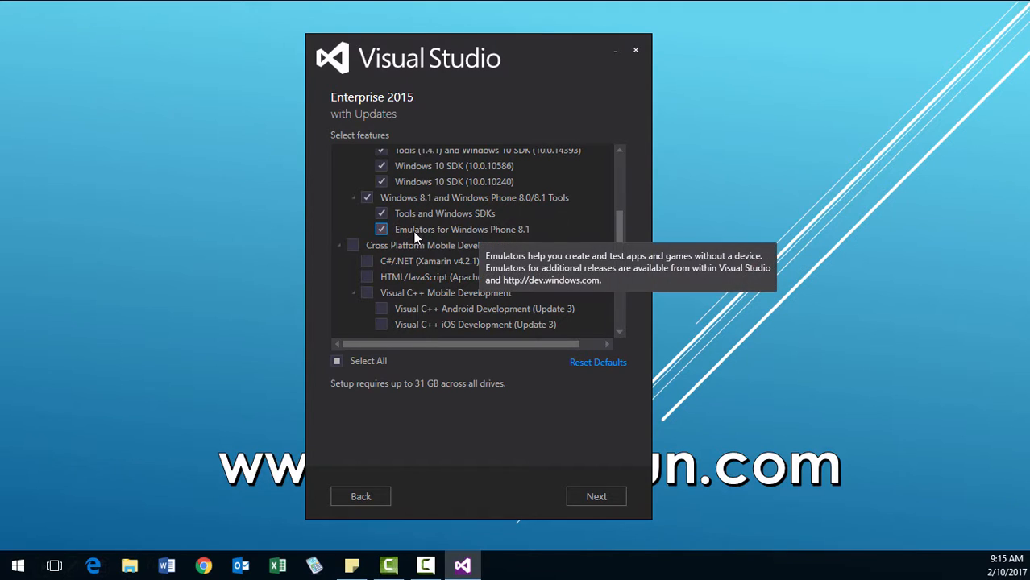
left_click(381, 230)
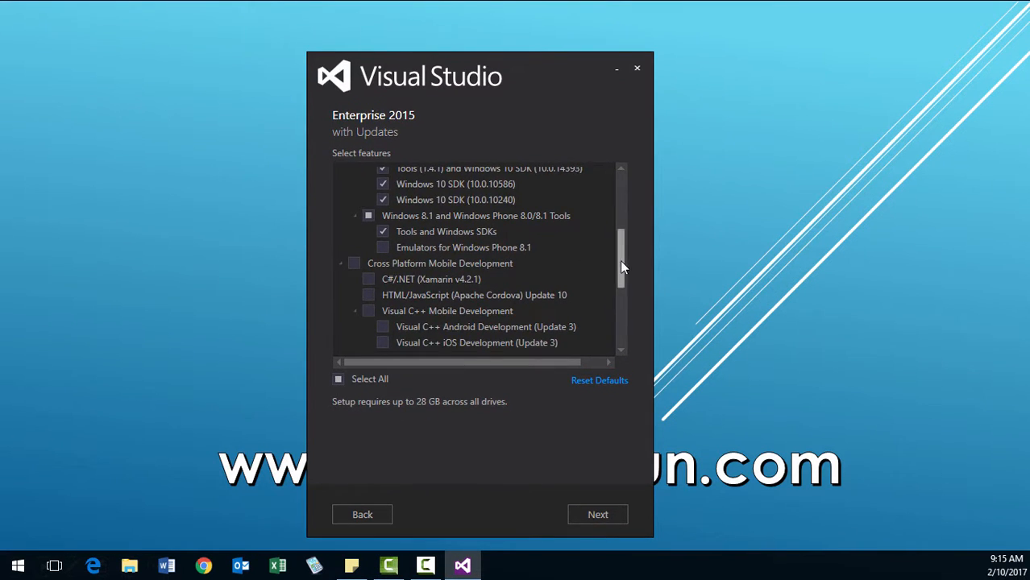
Include all Cross Platform Mobile Development features except the Common Tools and Software Development Kits subgroup.
left_click_drag(620, 260, 619, 271)
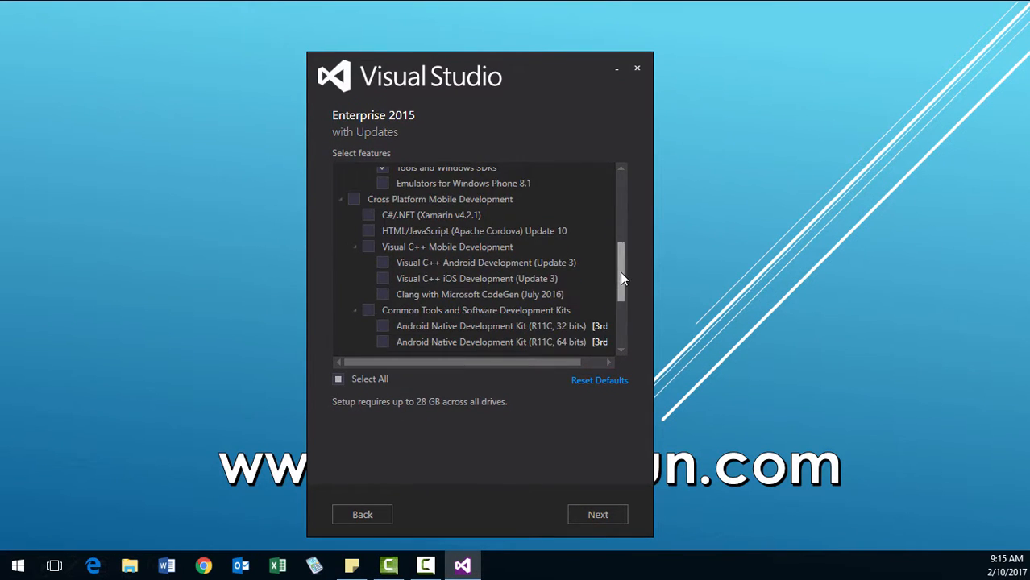
left_click(355, 200)
mouse_move(620, 270)
left_mouse_down()
mouse_move(619, 310)
mouse_move(617, 282)
left_mouse_up()
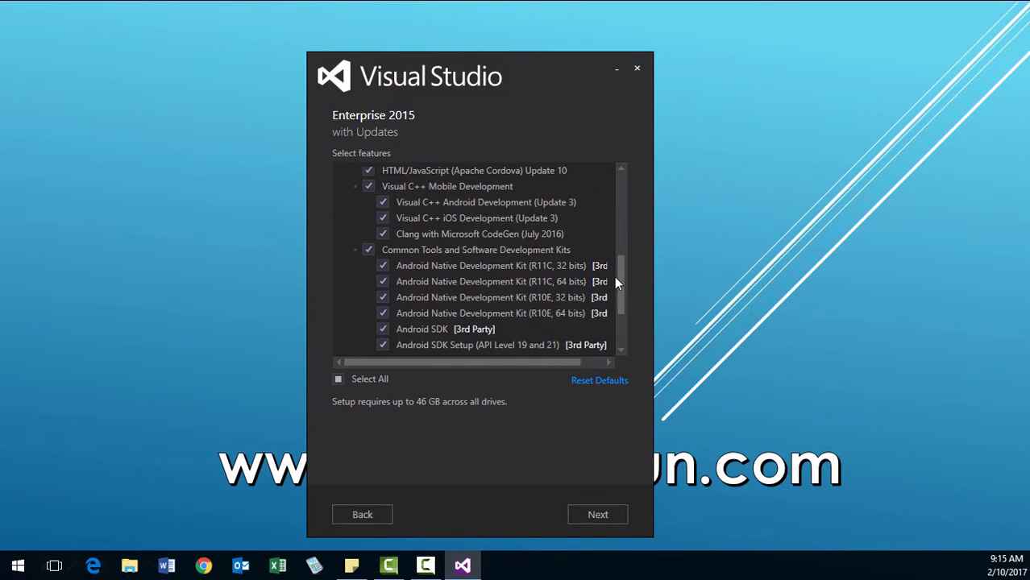
left_click(369, 249)
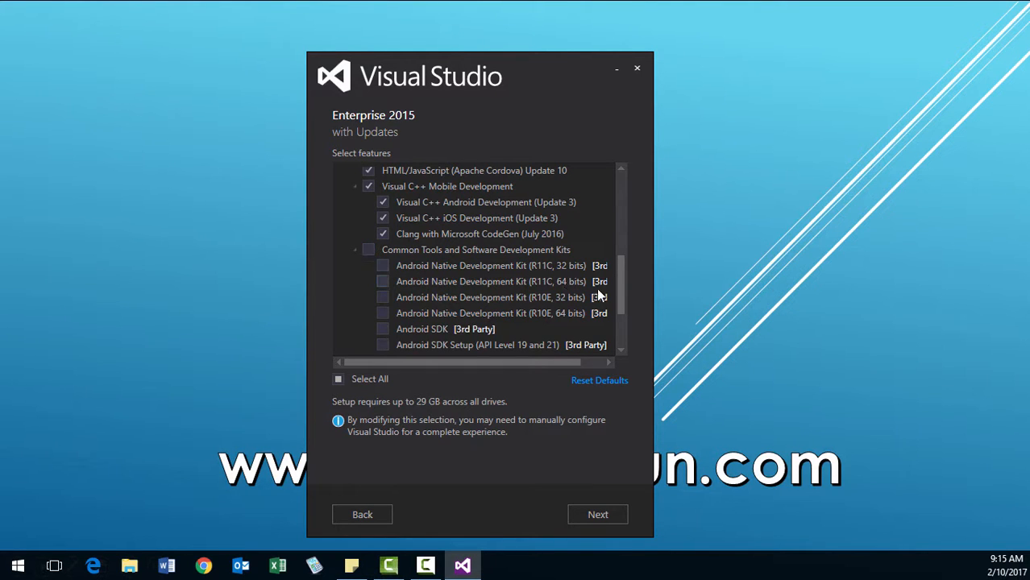
Exclude the remaining Cross Platform Mobile Development features, and include all Common Tools: Git for Windows, GitHub Extension and Visual Studio Extensibility Tools Update 3.
mouse_move(620, 286)
left_mouse_down()
mouse_move(620, 322)
mouse_move(623, 267)
left_mouse_up()
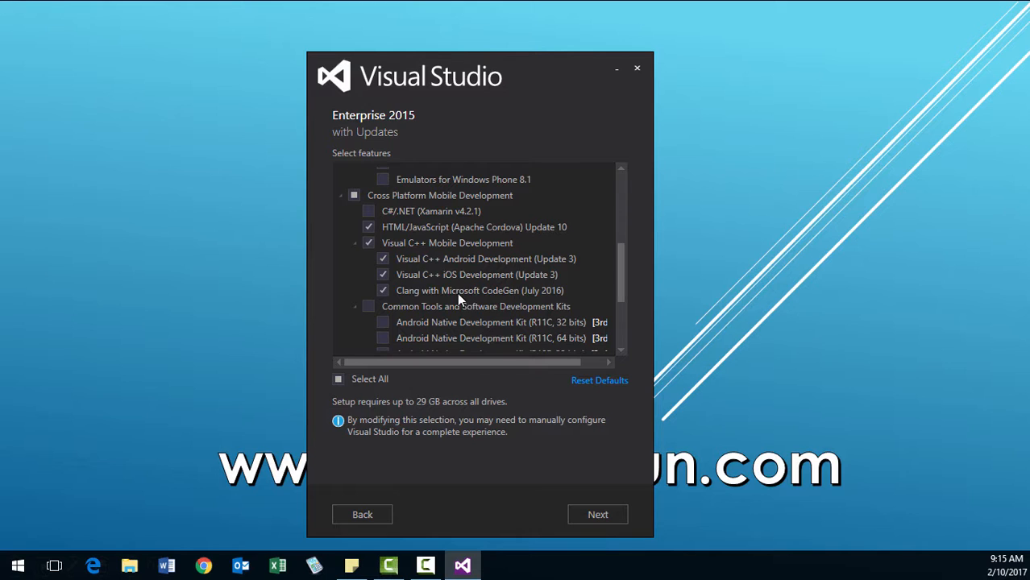
left_click(367, 243)
left_click(368, 227)
left_click_drag(621, 254, 622, 303)
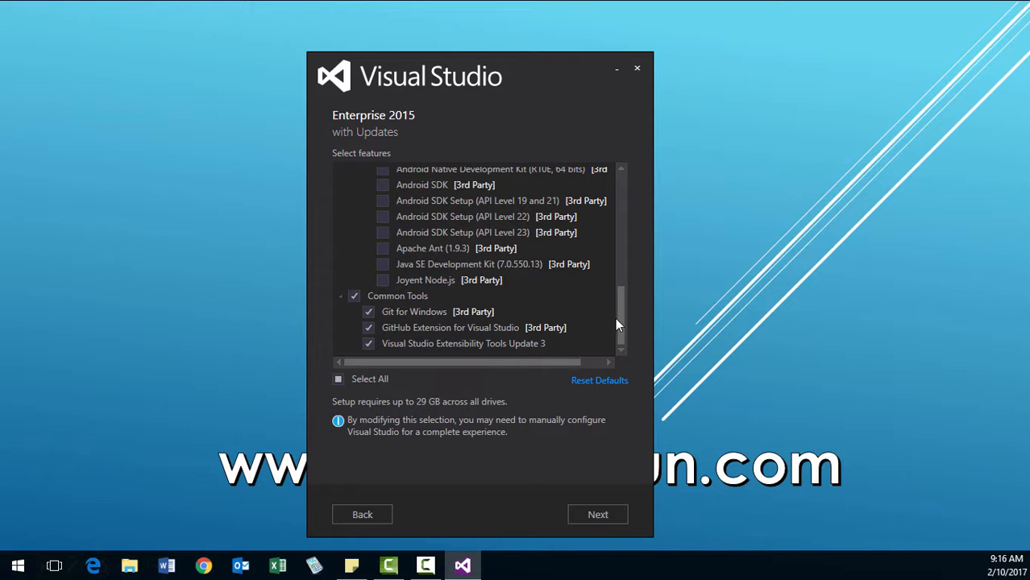
Reselect all Programming Languages and Windows and Web Development features, excluding only Emulators for Windows Phone 8.1.
left_click_drag(620, 315, 620, 193)
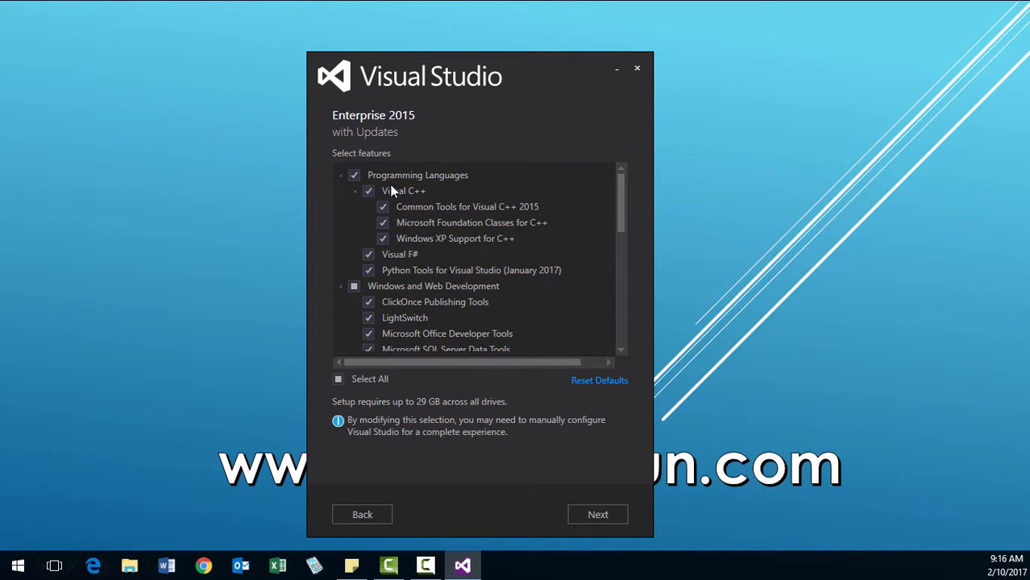
left_click(355, 175)
left_click(354, 175)
left_click_drag(620, 220, 622, 246)
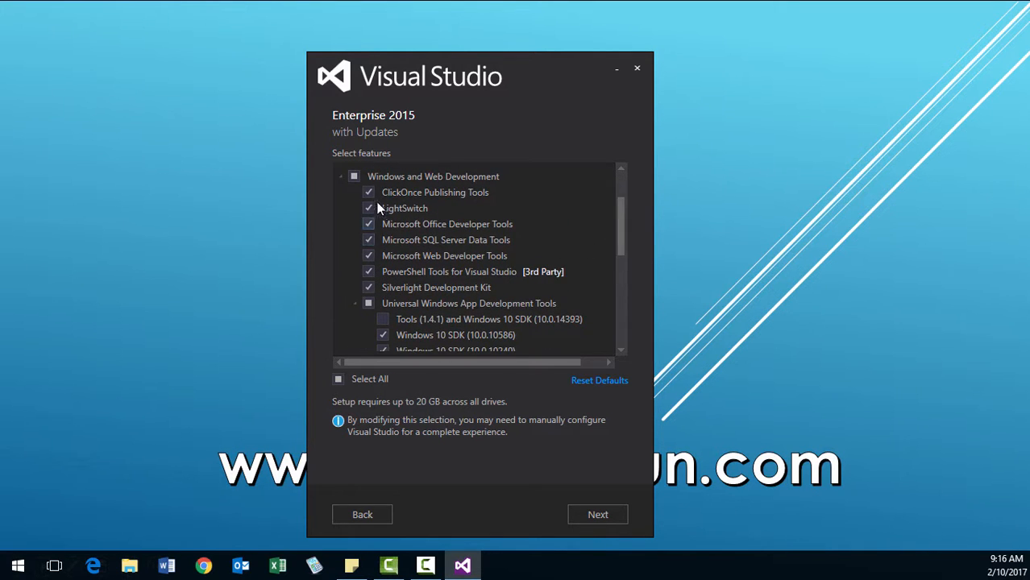
left_click(354, 176)
left_click(355, 176)
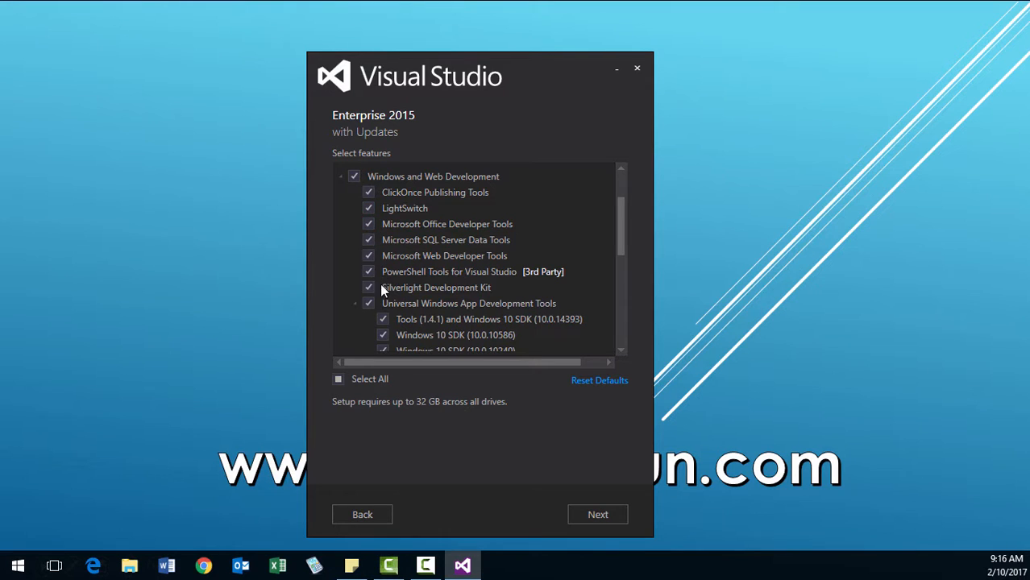
left_click_drag(619, 252, 612, 275)
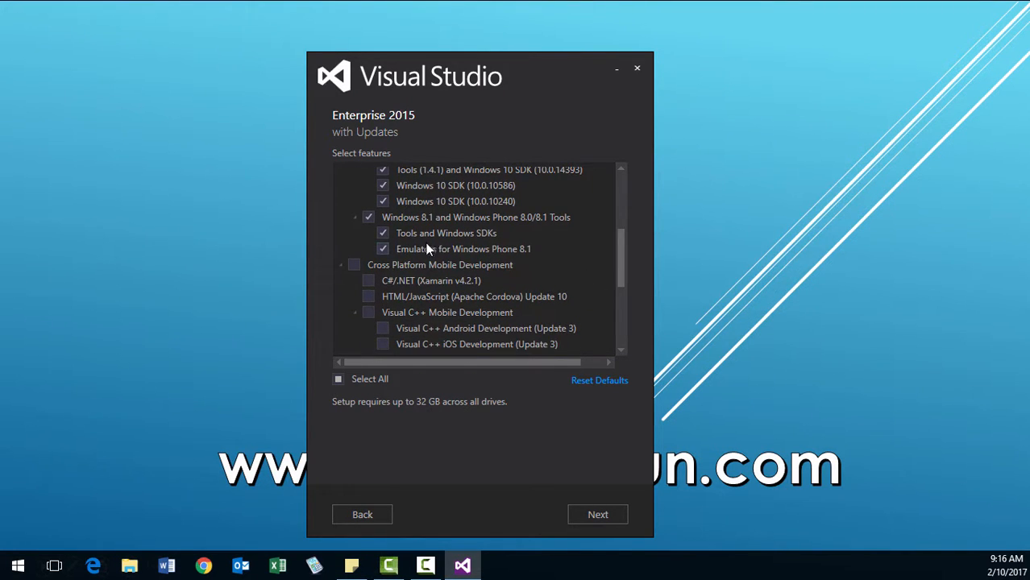
left_click(384, 249)
Recheck the selections in the Cross Platform Mobile Development and Common Tools groups, keeping the first excluded and the second fully included.
scroll(622, 283, "down", 2)
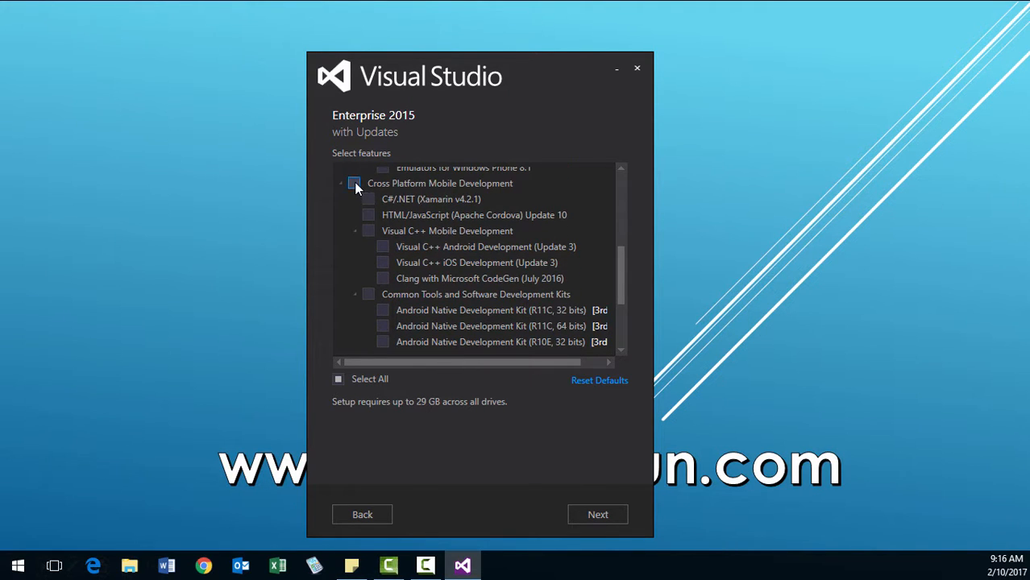
left_click(355, 184)
left_click(355, 183)
mouse_move(621, 262)
left_mouse_down()
mouse_move(621, 283)
mouse_move(622, 262)
left_mouse_up()
left_click_drag(622, 276, 623, 314)
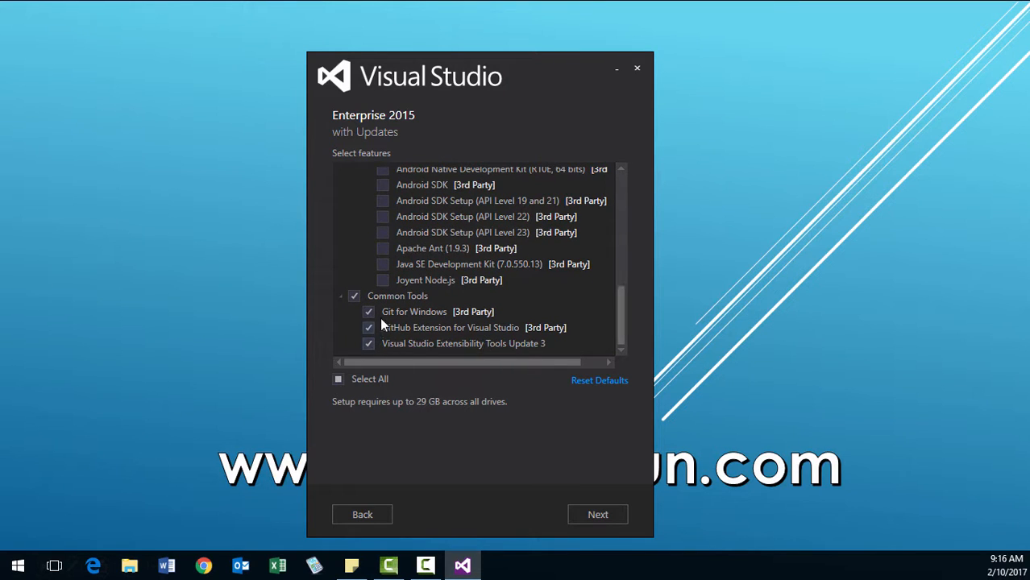
left_click(359, 297)
mouse_move(623, 309)
left_mouse_down()
mouse_move(623, 200)
mouse_move(623, 318)
left_mouse_up()
Accept the feature selection and start installing Visual Studio with the selected options.
left_click(616, 513)
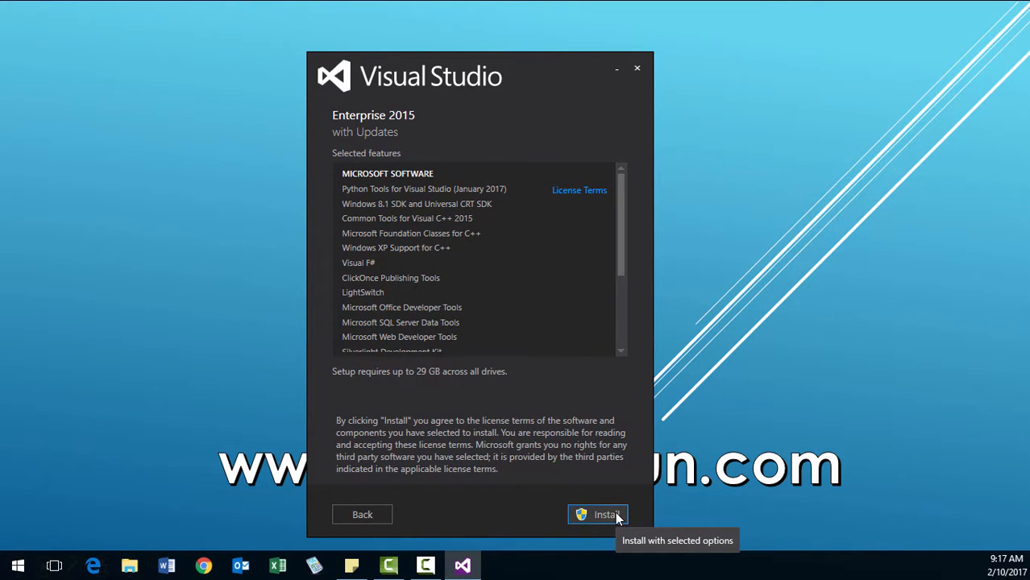
left_click(616, 517)
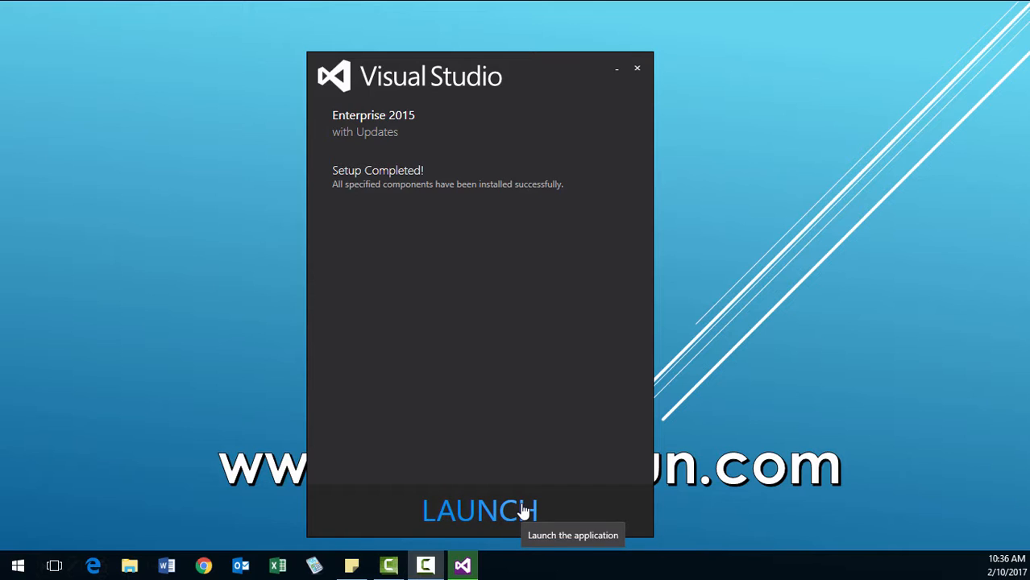
Close the completed setup, search Windows for "Visual" and open the file location of the Visual Studio 2015 desktop app.
left_click(637, 70)
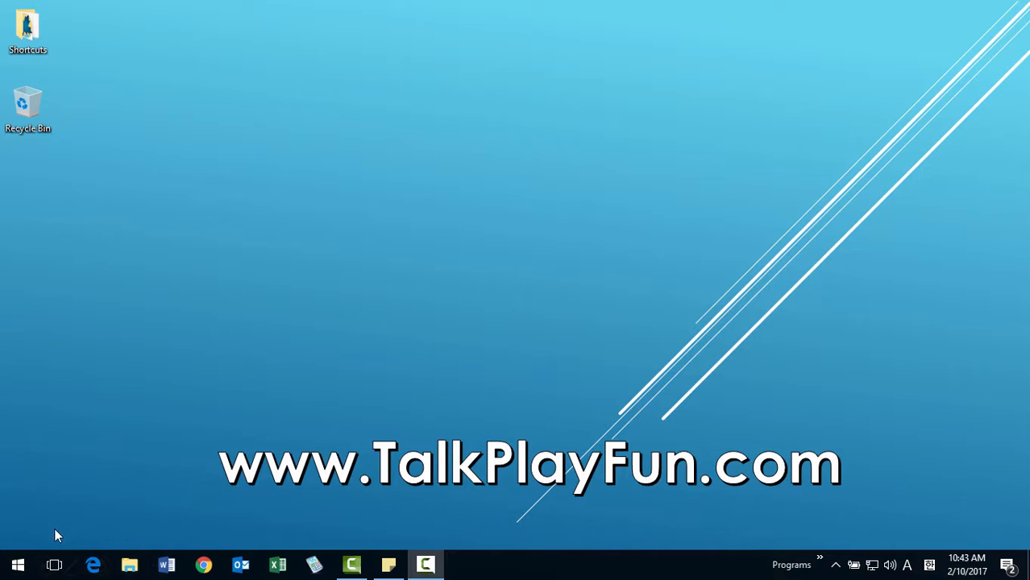
right_click(18, 565)
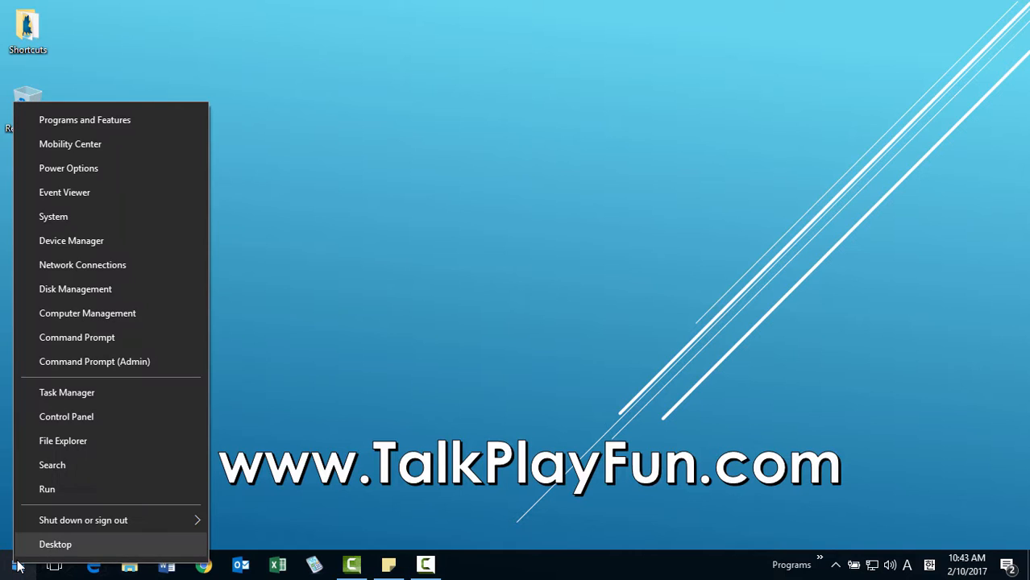
left_click(323, 473)
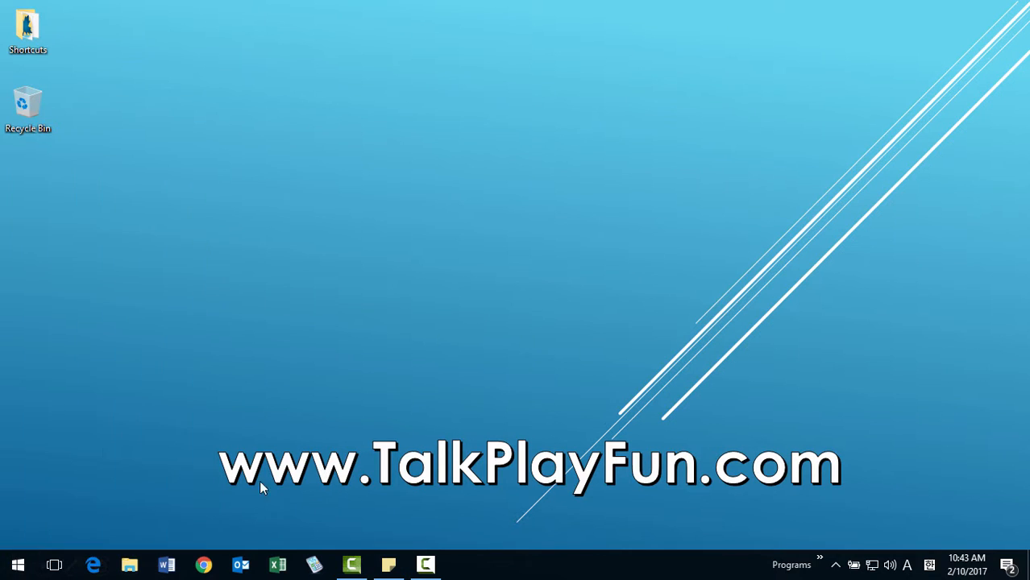
right_click(17, 566)
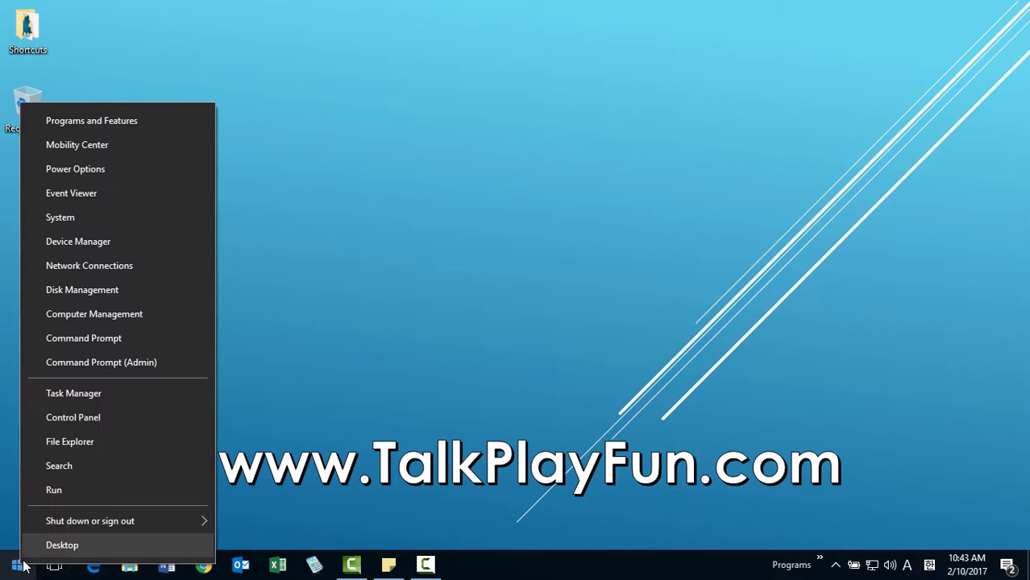
left_click(64, 467)
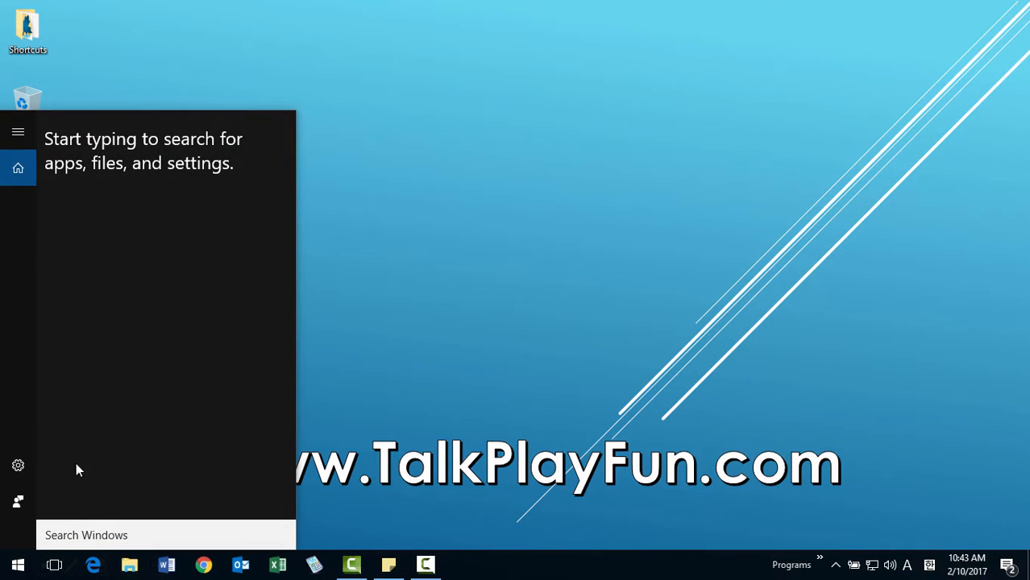
type("Vi")
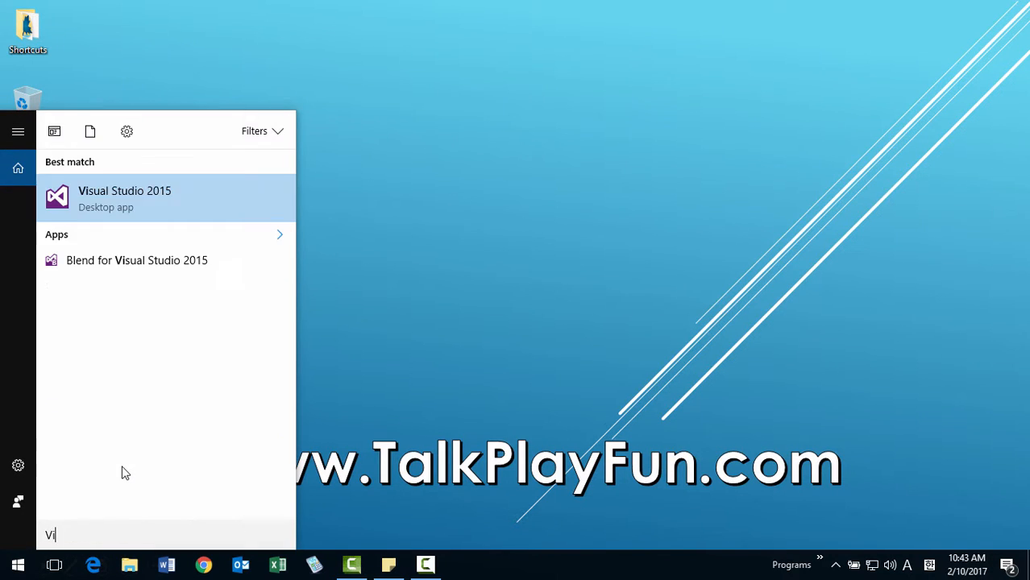
type("sual")
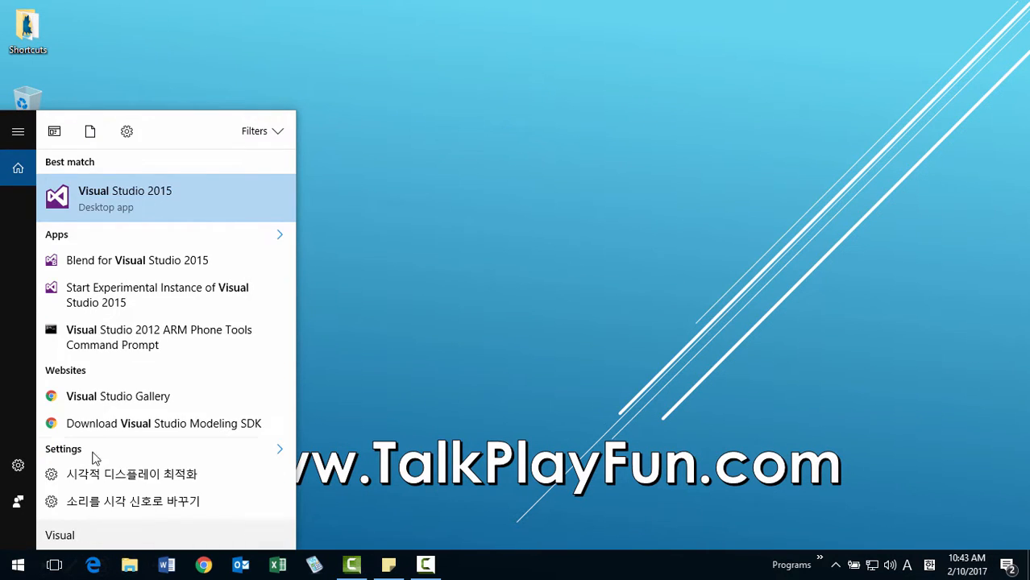
right_click(126, 210)
left_click(146, 244)
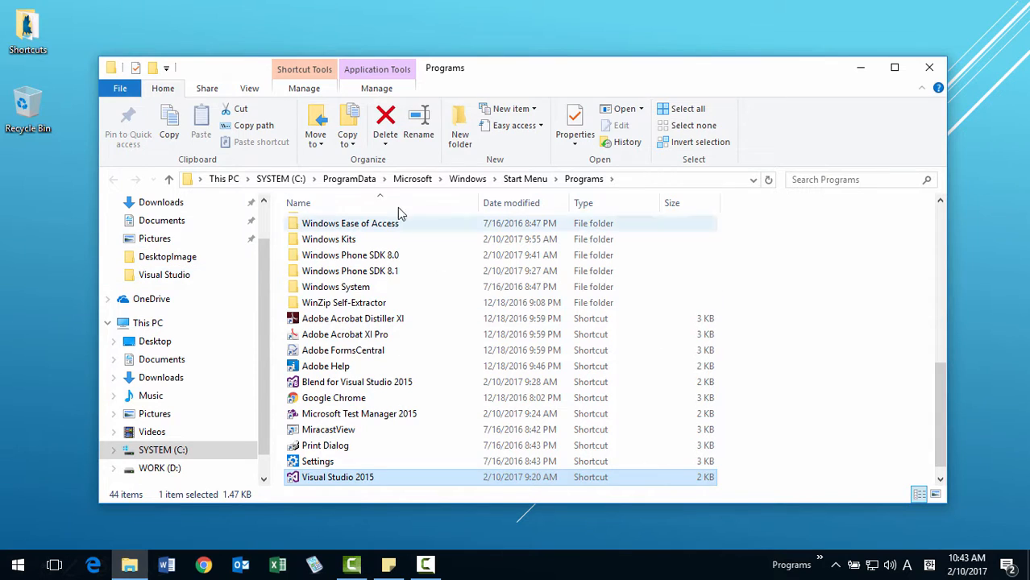
Copy the Visual Studio 2015 shortcut from the Start Menu Programs folder to the desktop.
left_click_drag(944, 404, 946, 431)
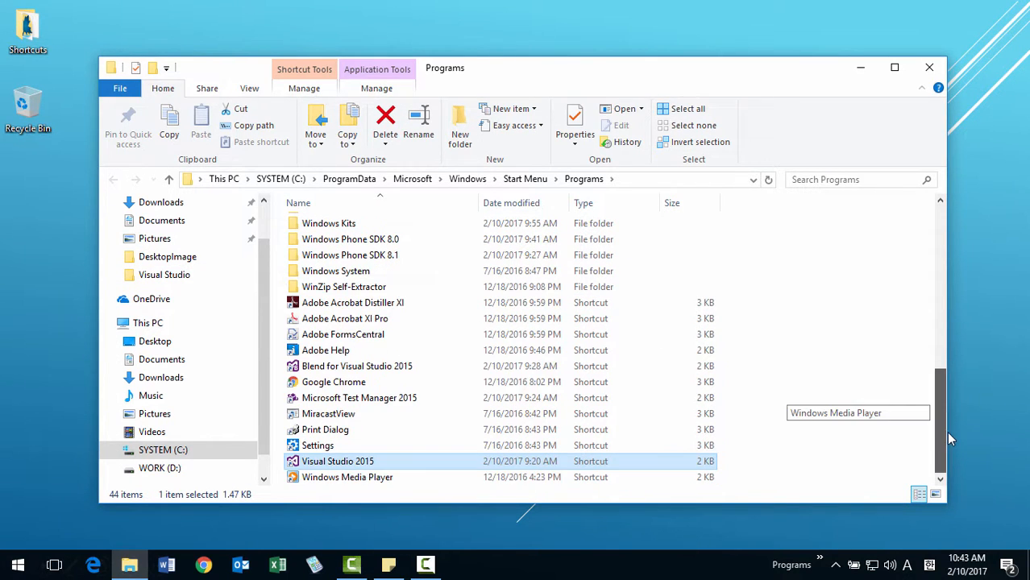
left_click_drag(342, 466, 32, 321)
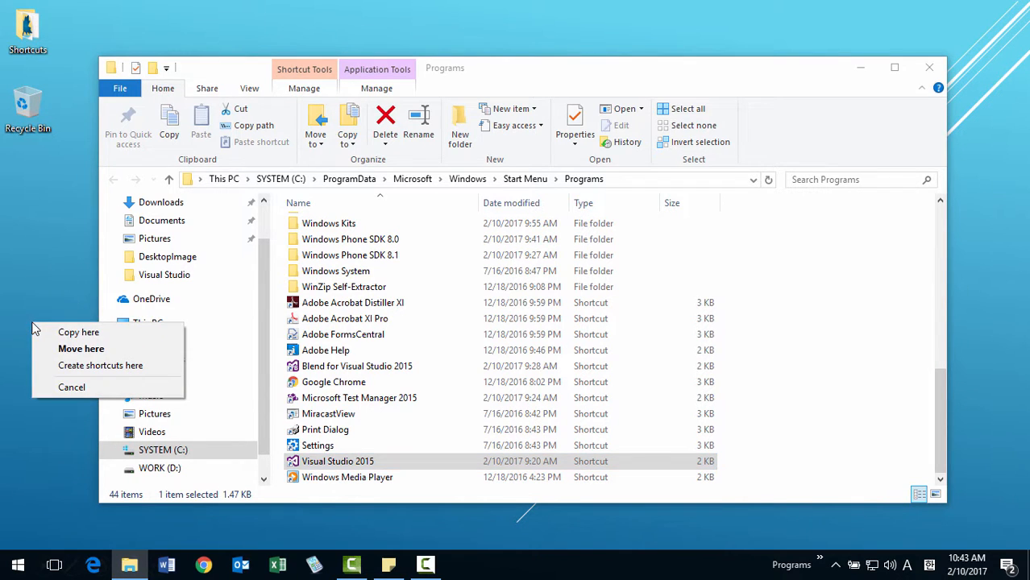
left_click(79, 333)
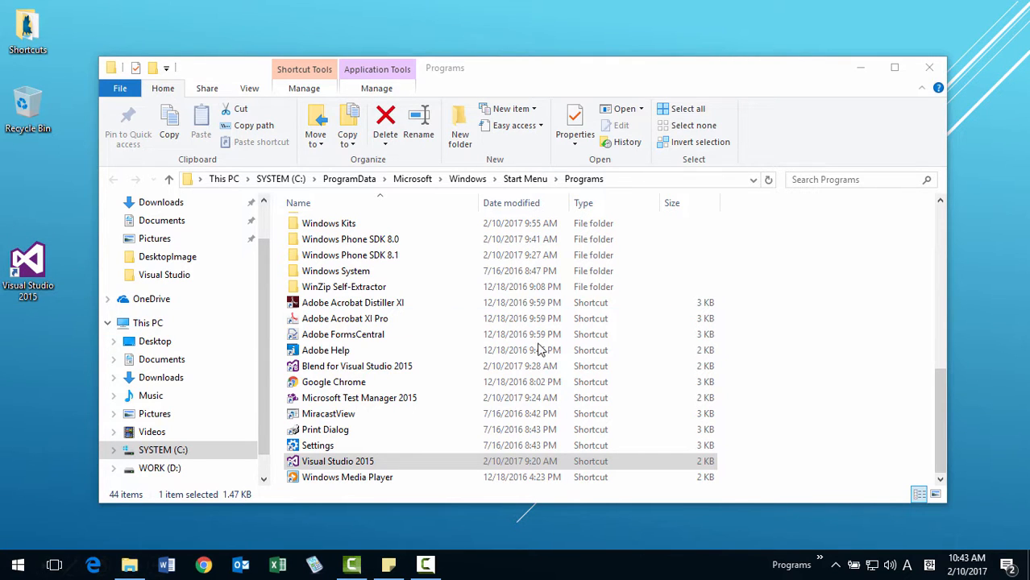
Copy the Developer Command Prompt for VS2015 shortcut from Visual Studio 2015\Visual Studio Tools to the desktop, and close the folder window.
left_click_drag(944, 436, 947, 377)
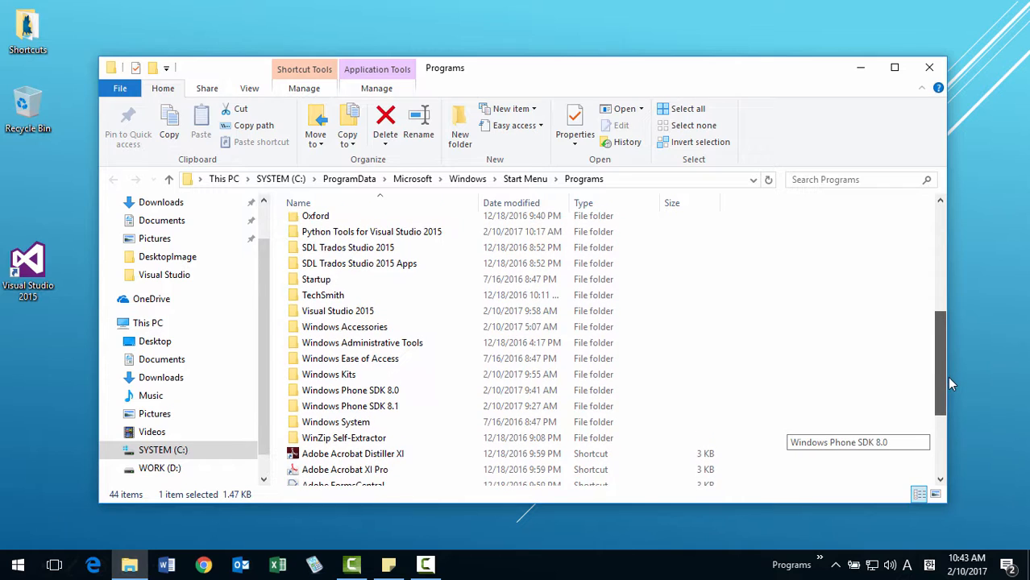
double_click(375, 315)
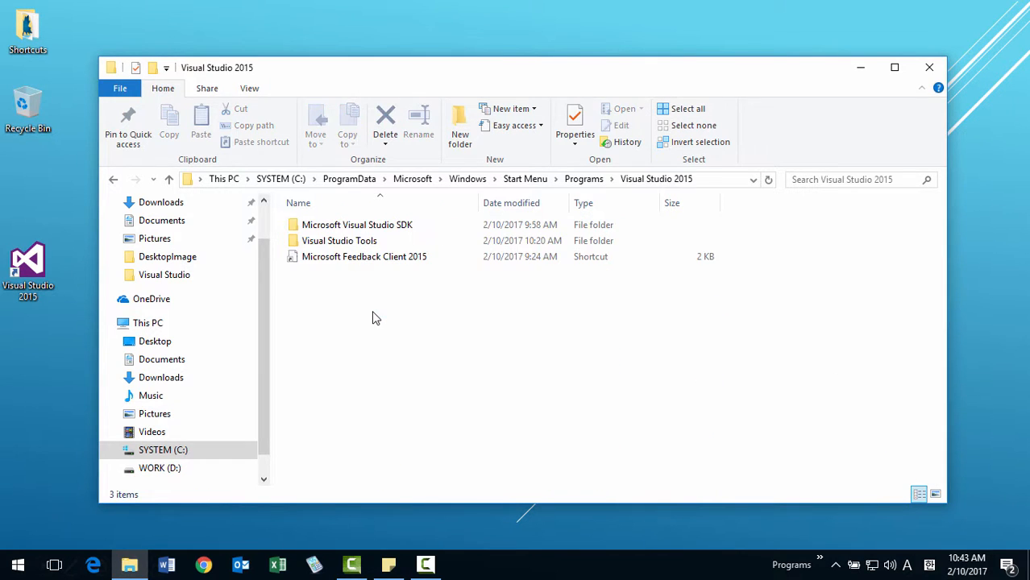
double_click(376, 241)
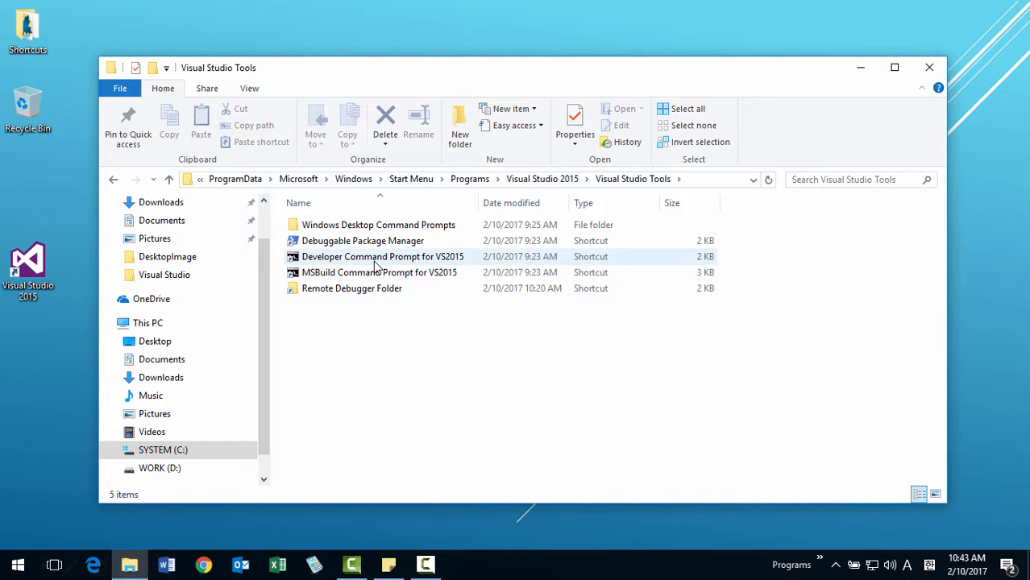
left_click(376, 258)
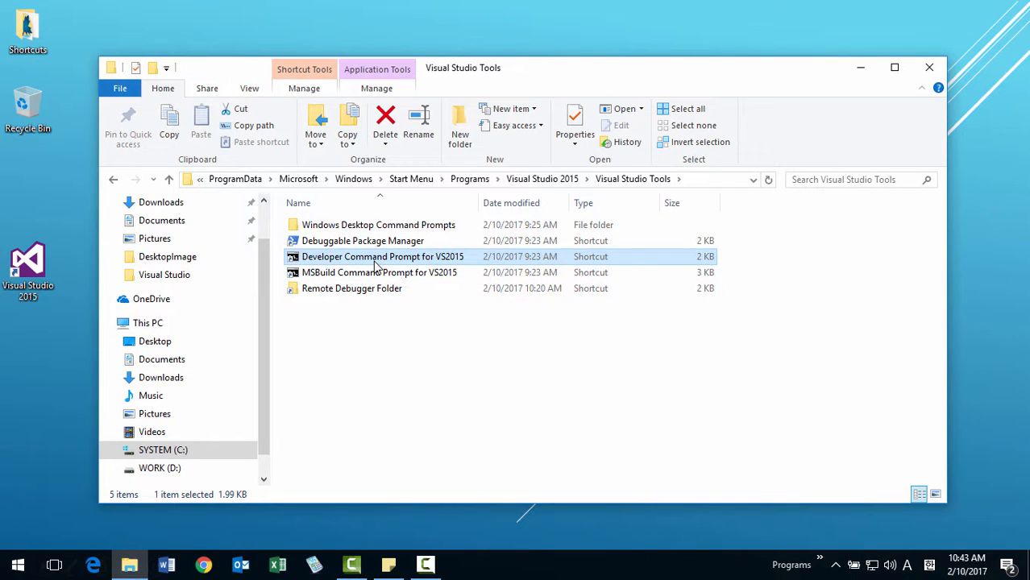
left_click_drag(376, 266, 43, 354)
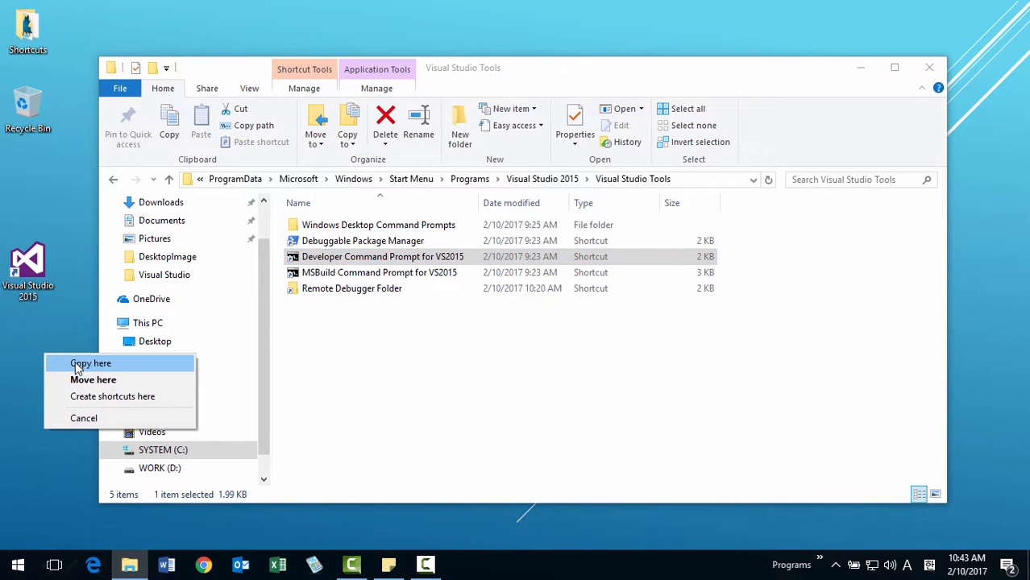
left_click(78, 364)
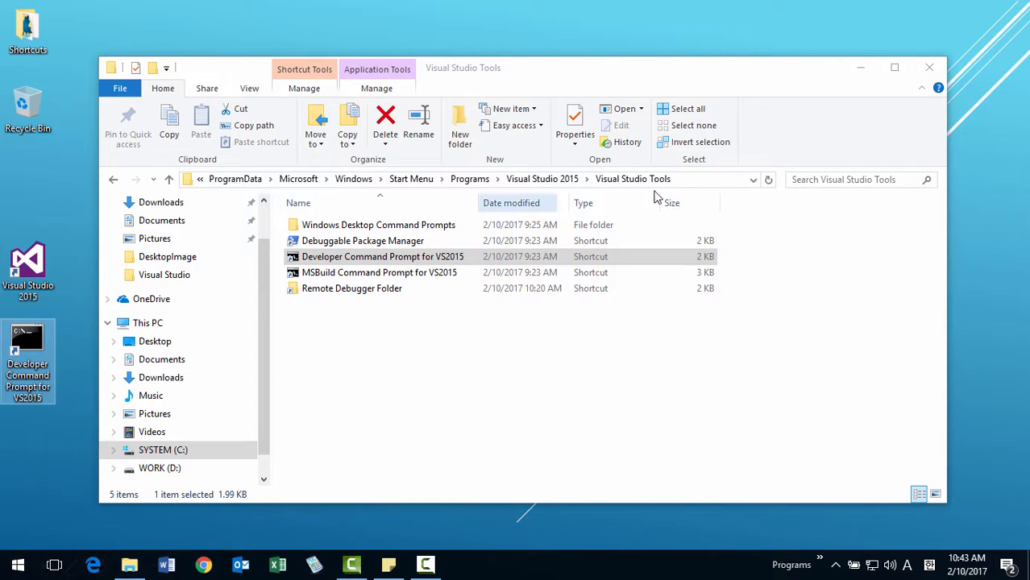
left_click(929, 68)
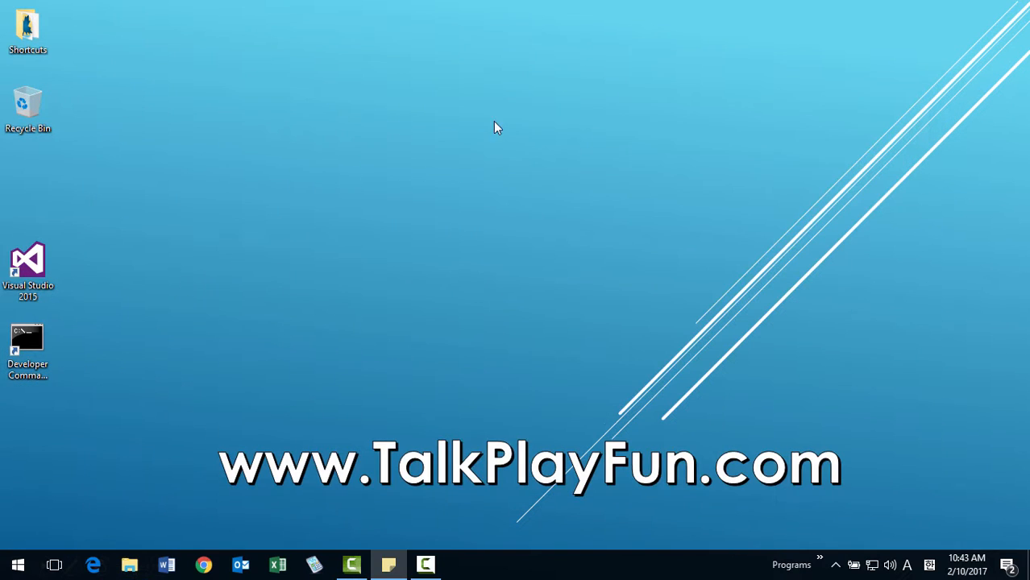
Sort the desktop icons and pin the Visual Studio 2015 shortcut to the taskbar between Word and Chrome.
right_click(370, 93)
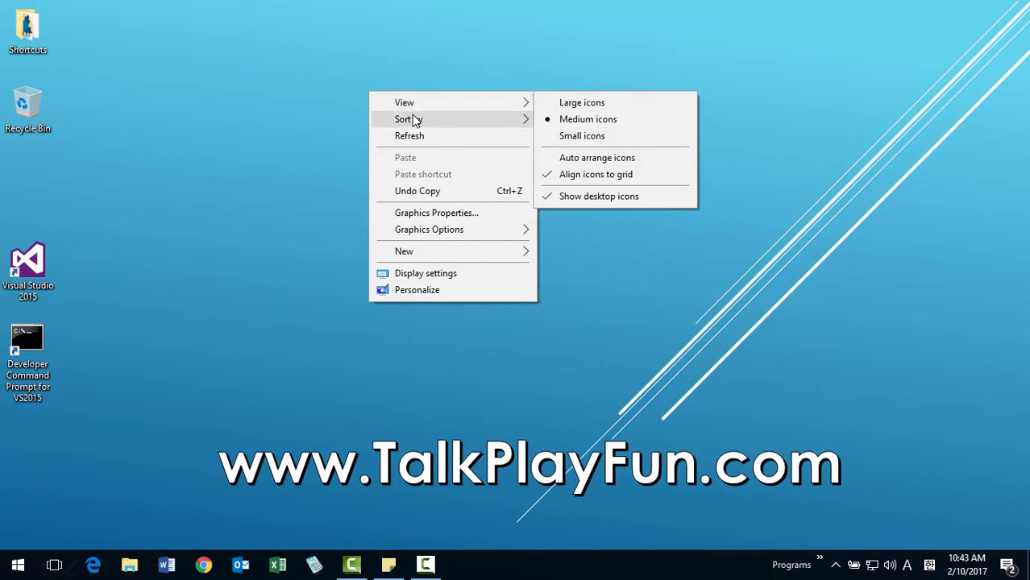
mouse_move(487, 123)
left_click(561, 121)
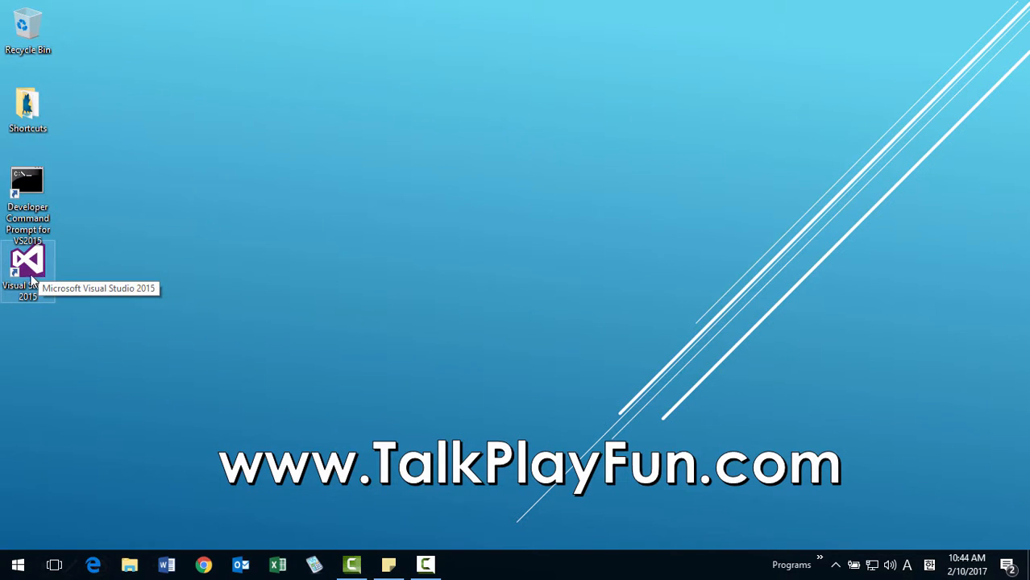
left_click_drag(38, 271, 188, 570)
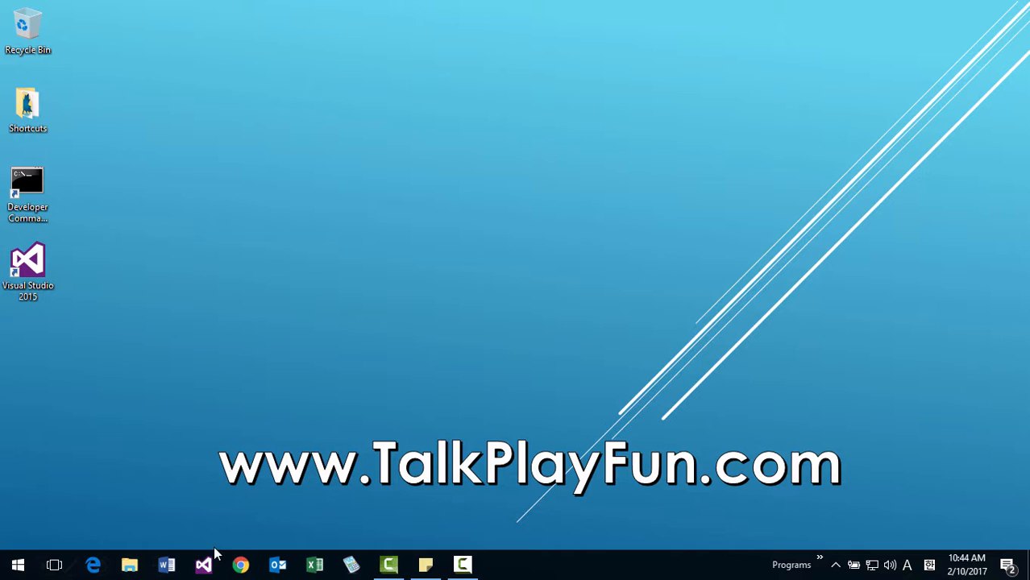
Run Visual Studio 2015 as administrator from its desktop shortcut.
right_click(42, 275)
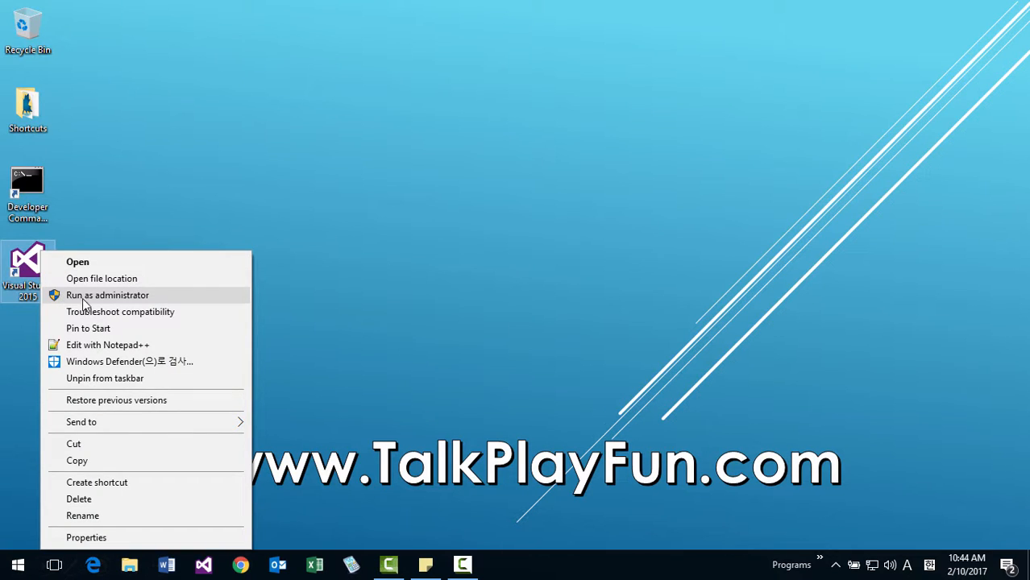
left_click(298, 193)
right_click(26, 273)
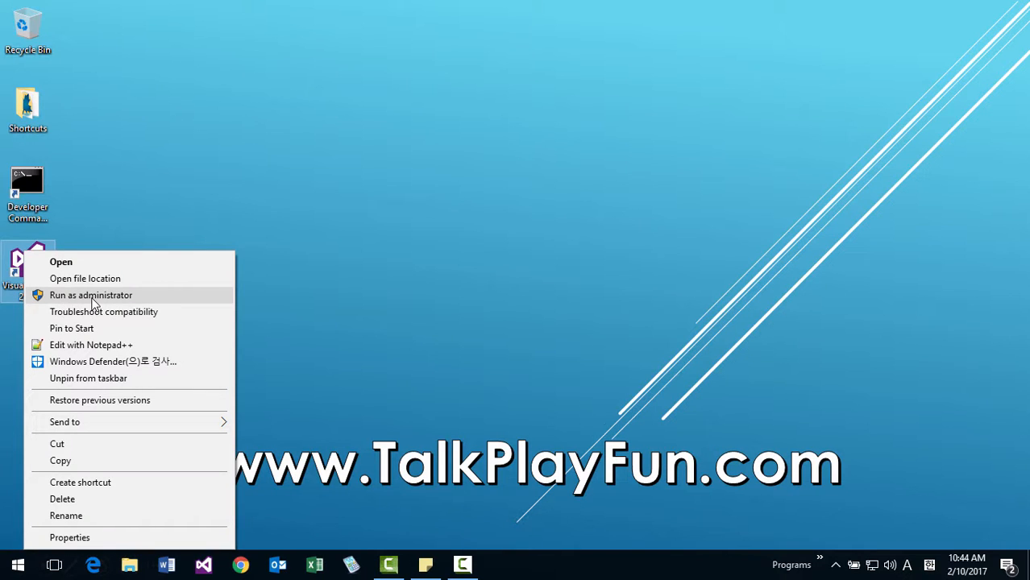
left_click(92, 299)
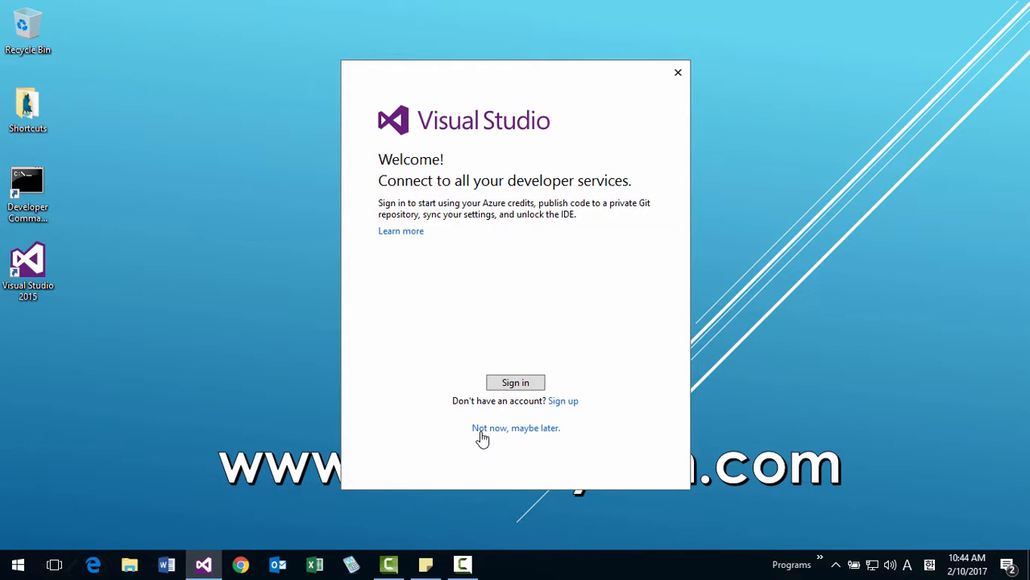
Skip signing in, choose the Dark color theme with General development settings, and start Visual Studio.
left_click(532, 429)
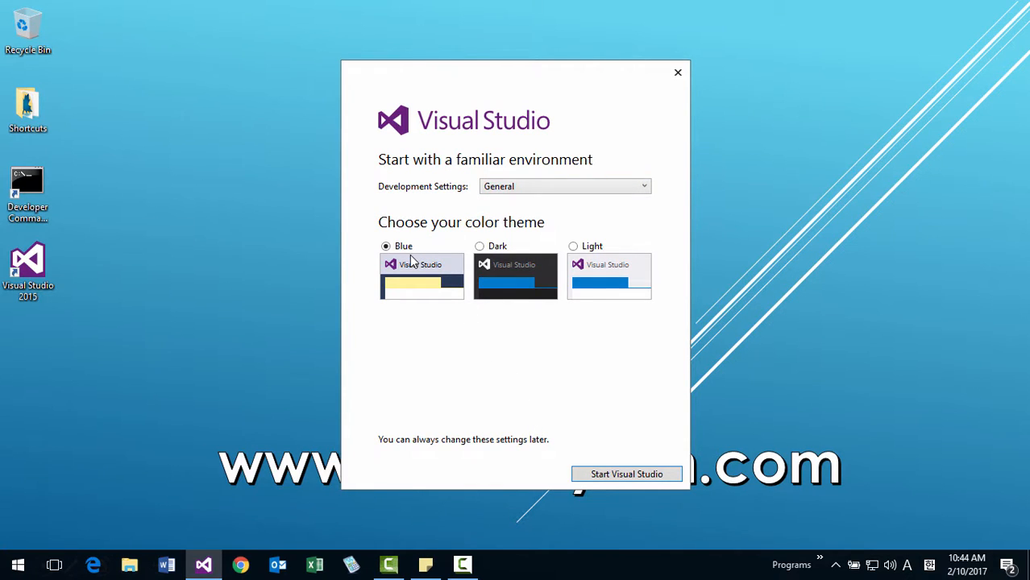
left_click(499, 252)
left_click(643, 190)
left_click(642, 190)
left_click(624, 474)
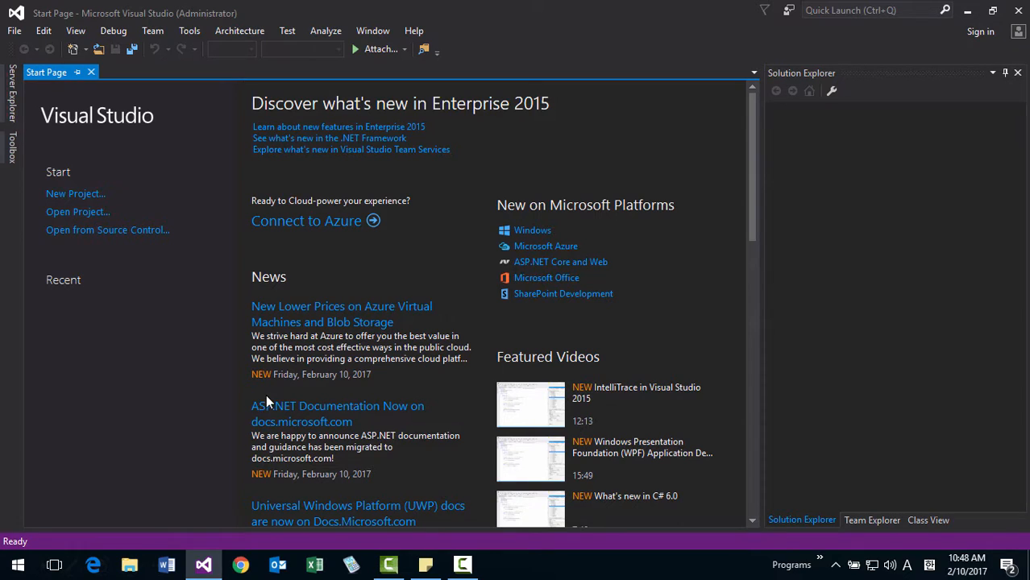
Switch to File Explorer and examine the default Visual Studio 2015 folder in Documents, including its Projects subfolder.
left_click(131, 567)
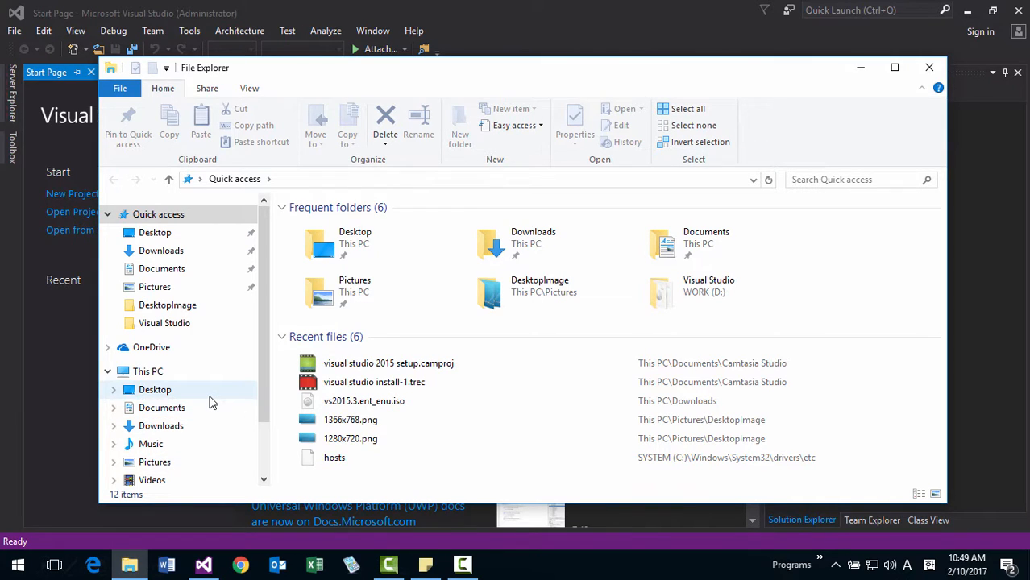
left_click(203, 414)
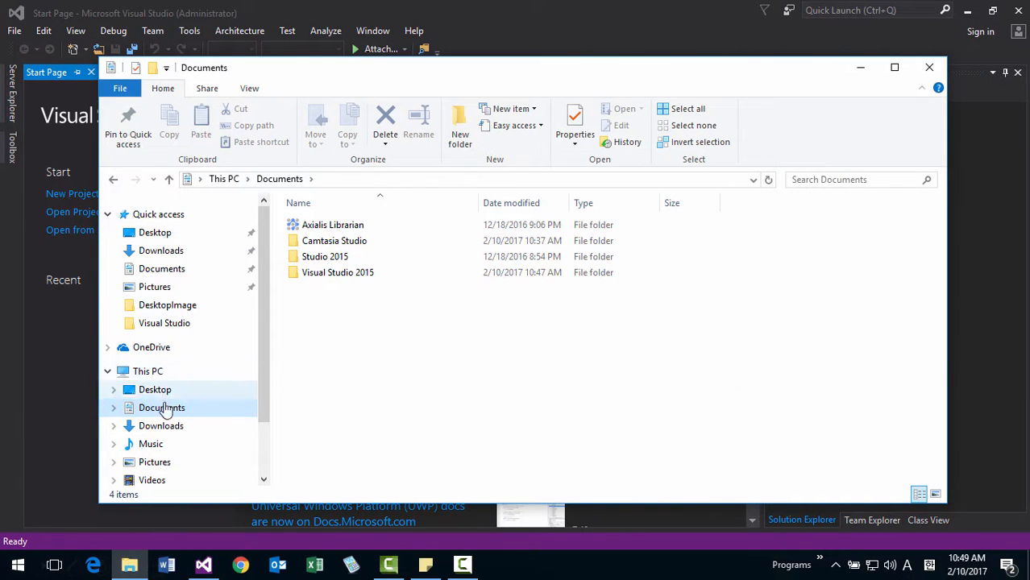
double_click(345, 274)
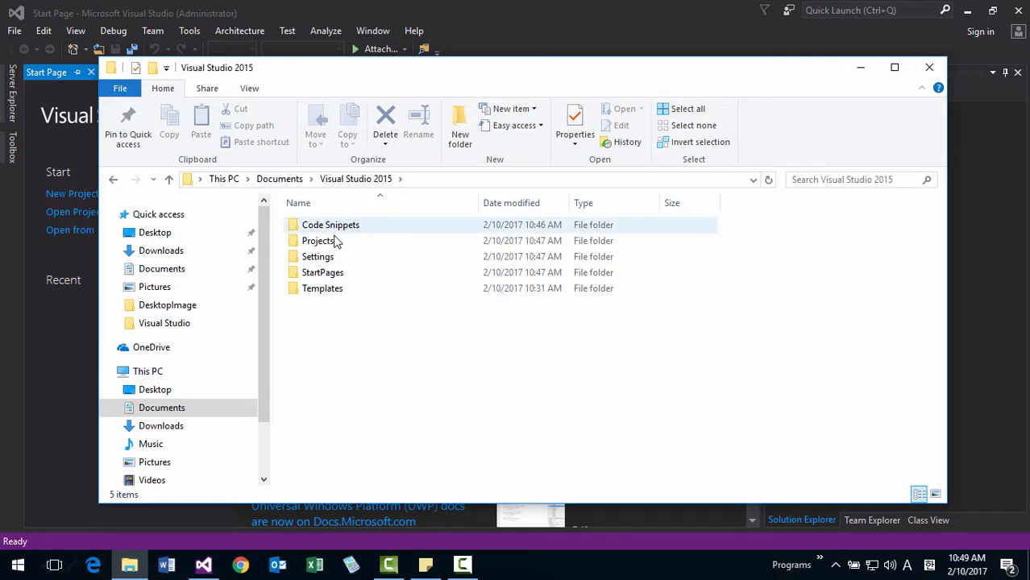
double_click(331, 242)
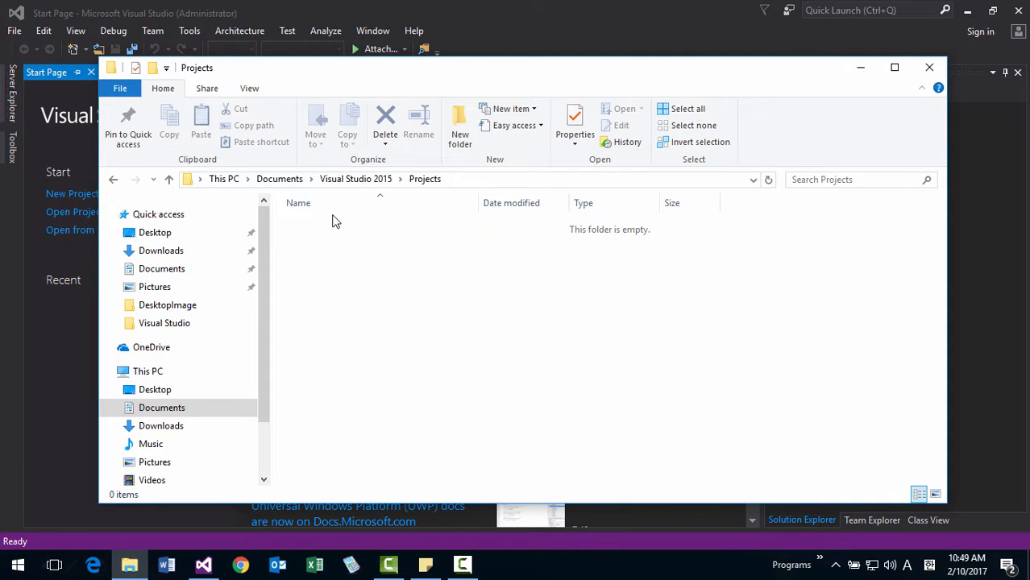
left_click(284, 180)
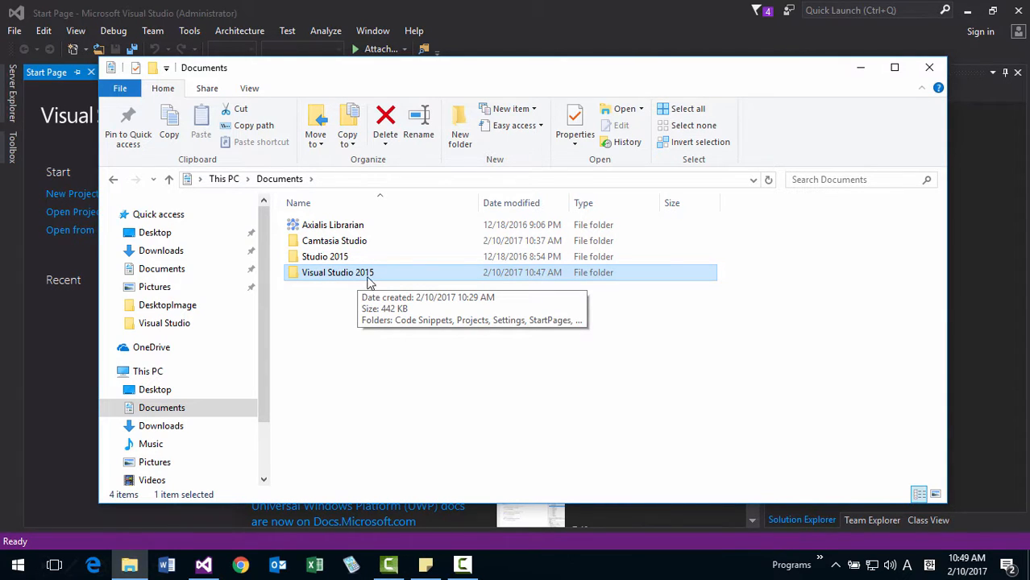
double_click(344, 275)
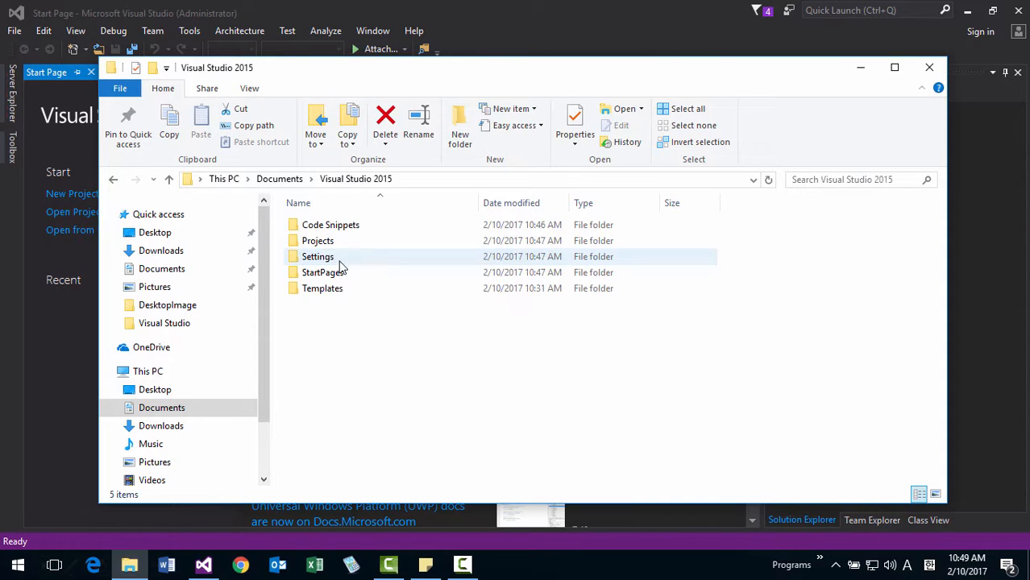
left_click(338, 245)
double_click(338, 245)
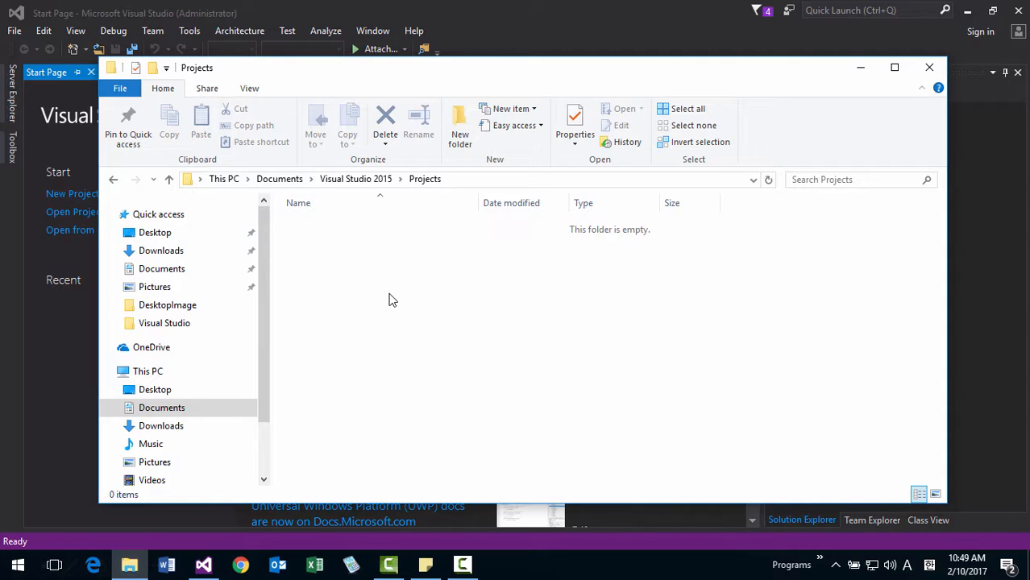
left_click(304, 182)
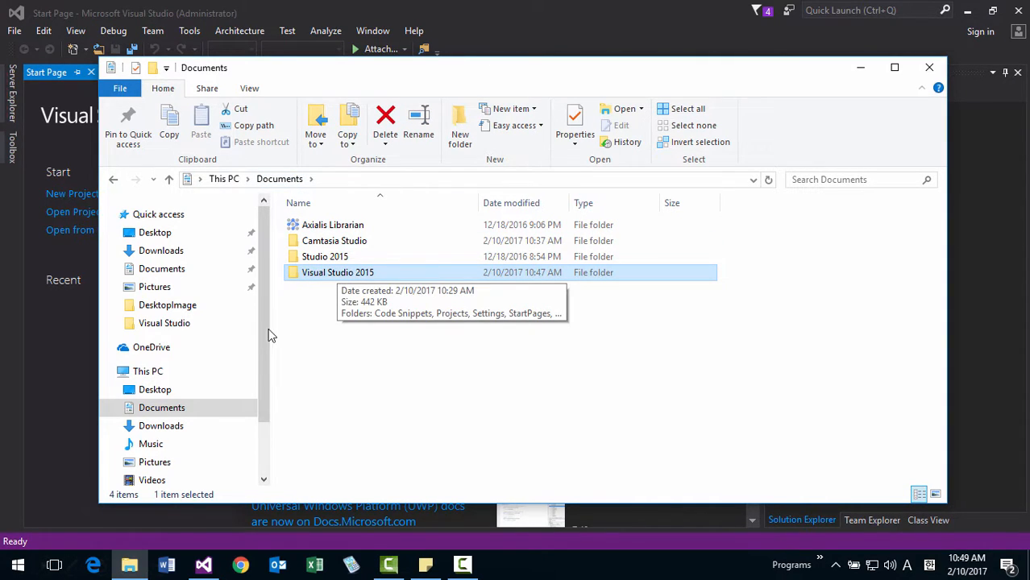
left_click_drag(260, 358, 216, 408)
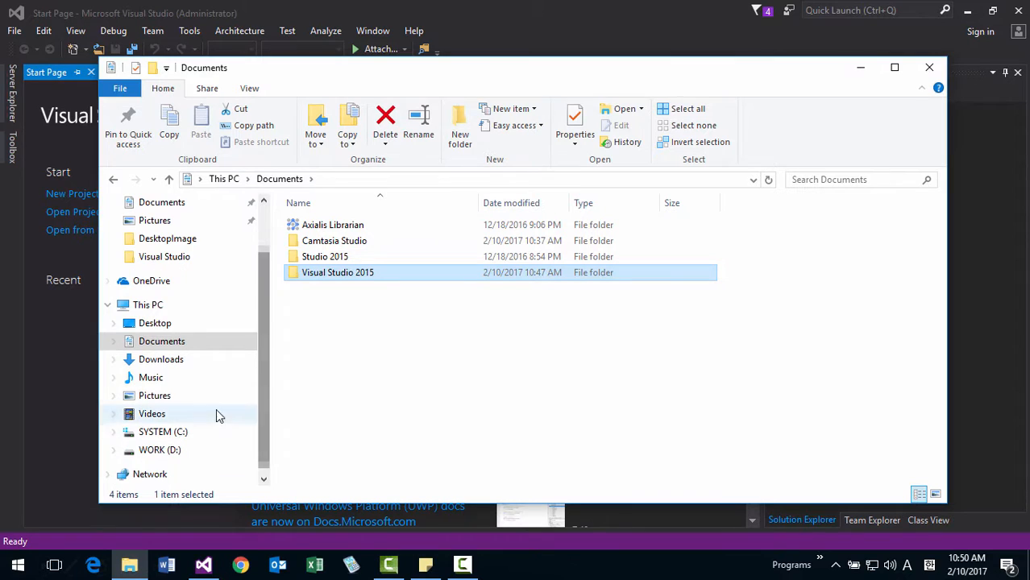
Create a folder named DevSoft in the root of the SYSTEM (C:) drive.
left_click(186, 436)
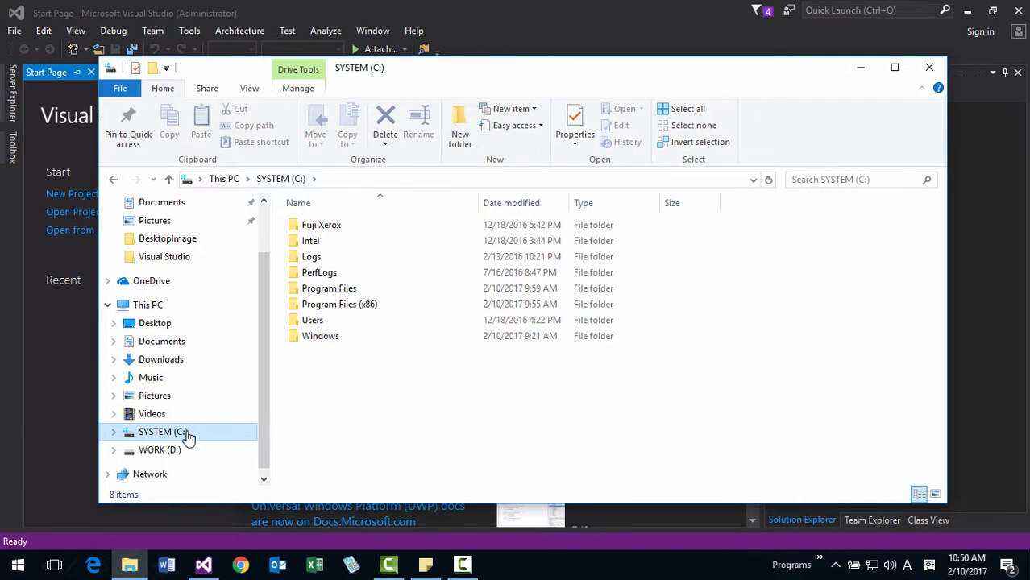
left_click(182, 456)
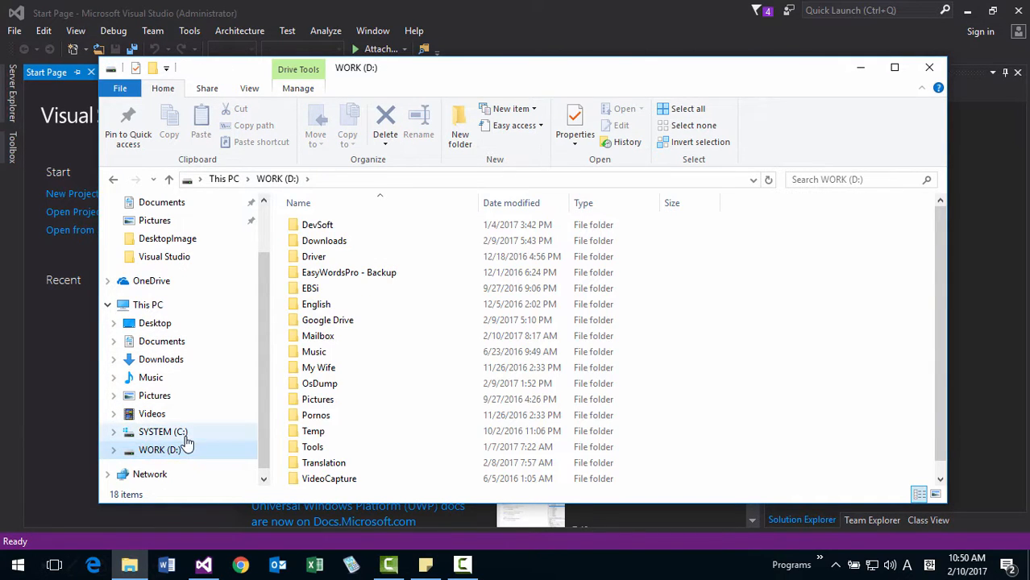
left_click(186, 440)
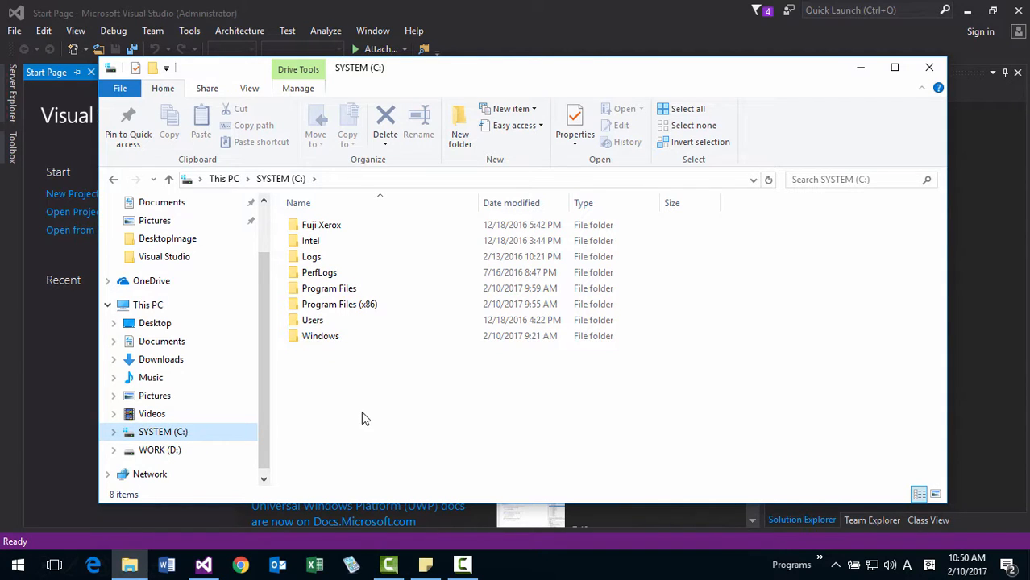
left_click(362, 414)
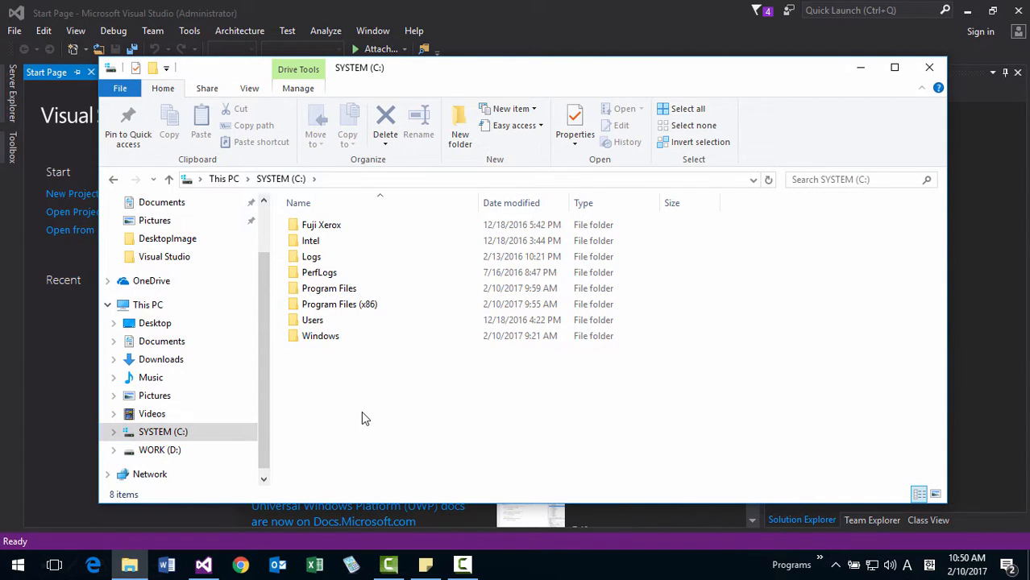
left_click(464, 144)
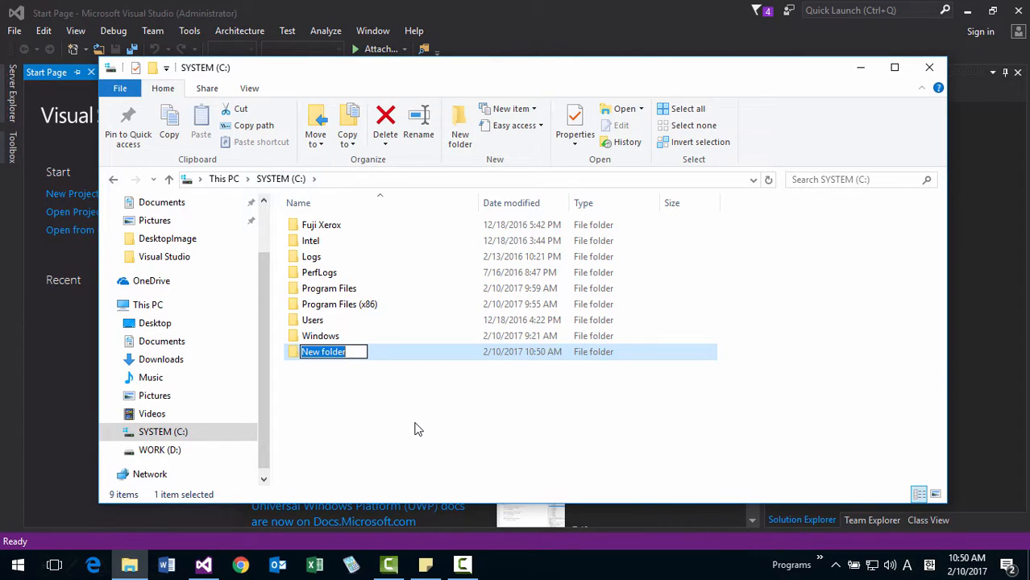
type("DevS")
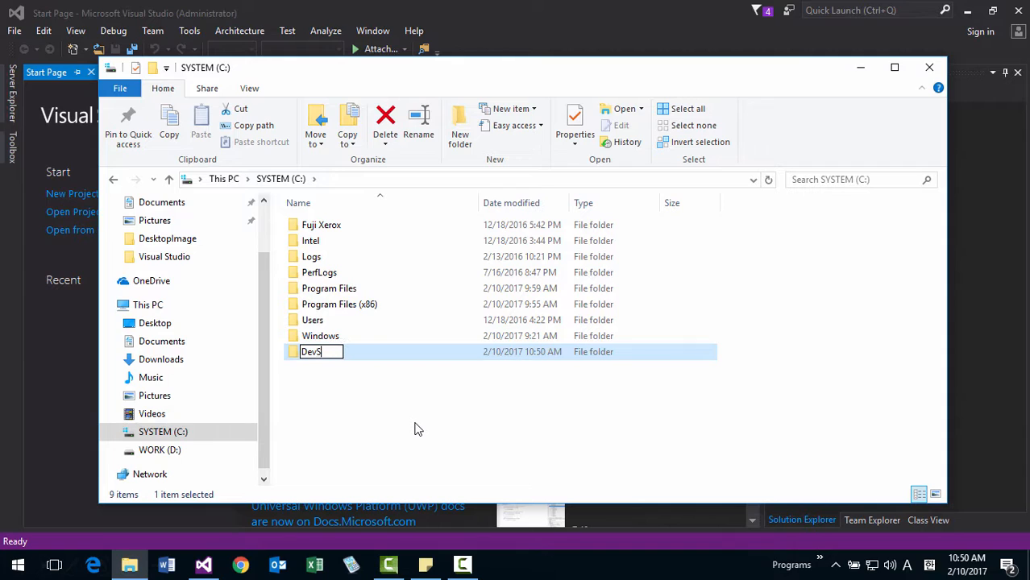
type("oftwae")
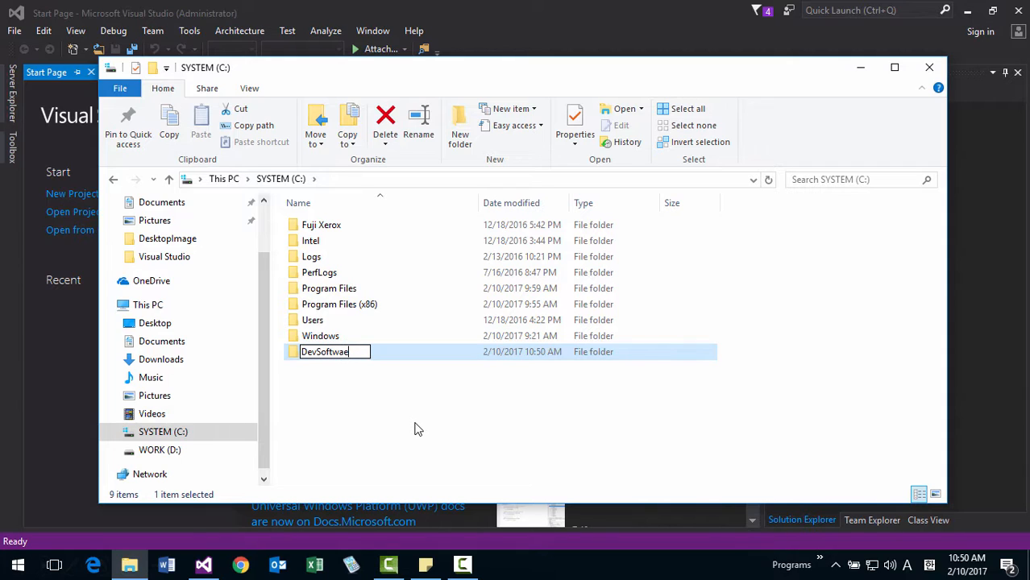
type("re")
key("BackSpace")
key("BackSpace")
key("BackSpace")
key("BackSpace")
key("Return")
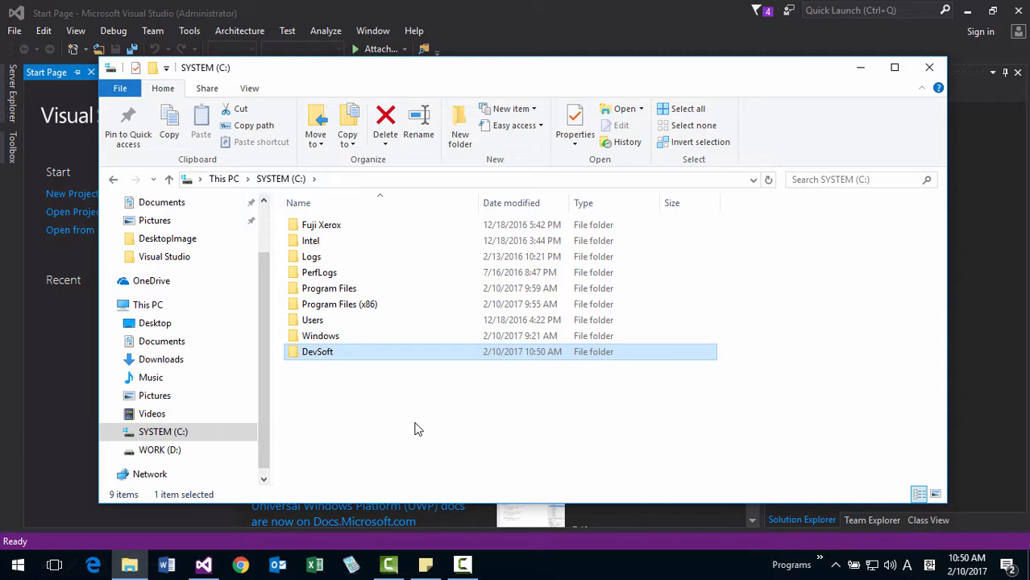
Create a subfolder named VisualStudio2015 inside the DevSoft folder.
double_click(327, 352)
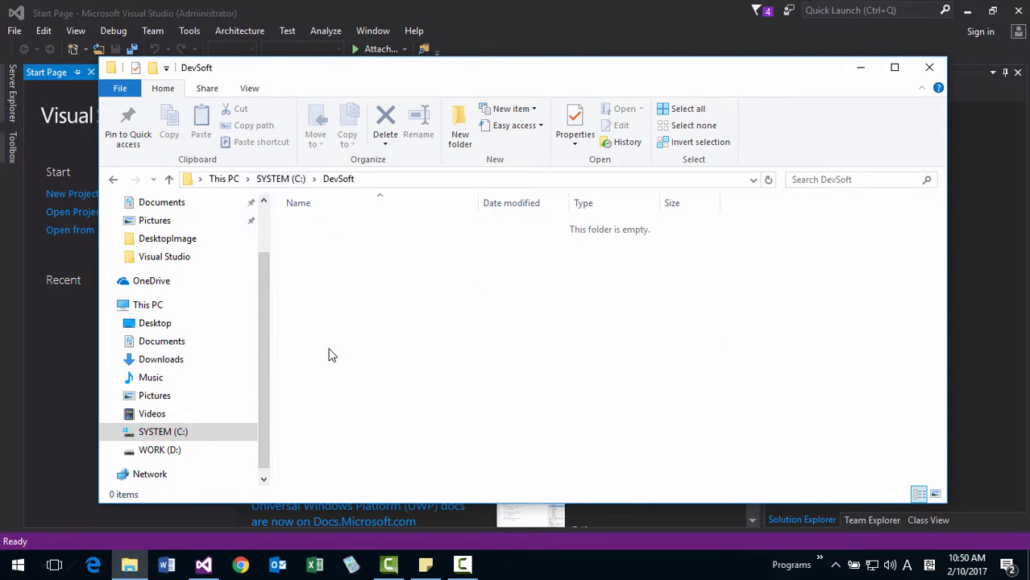
left_click(462, 150)
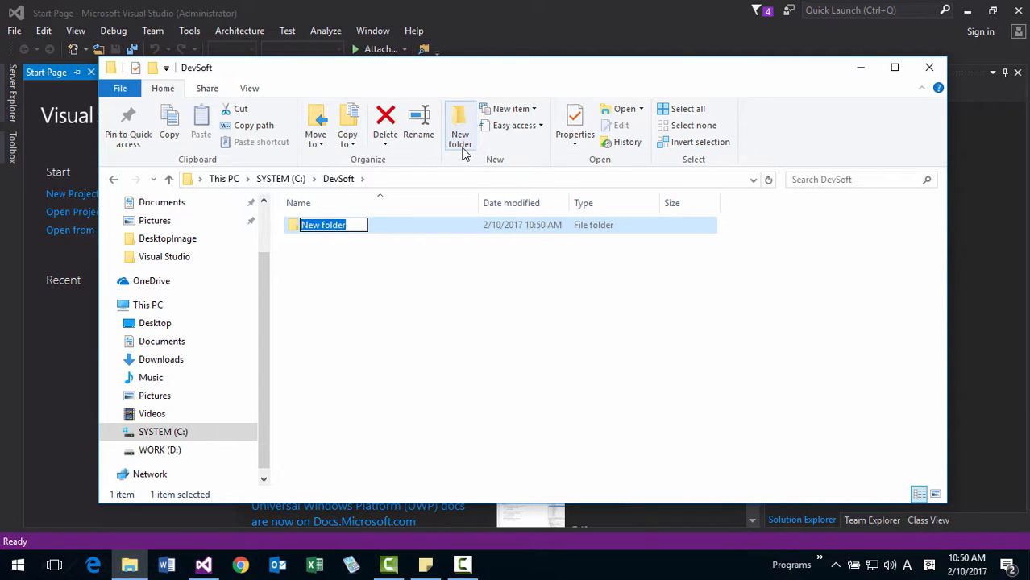
type("V")
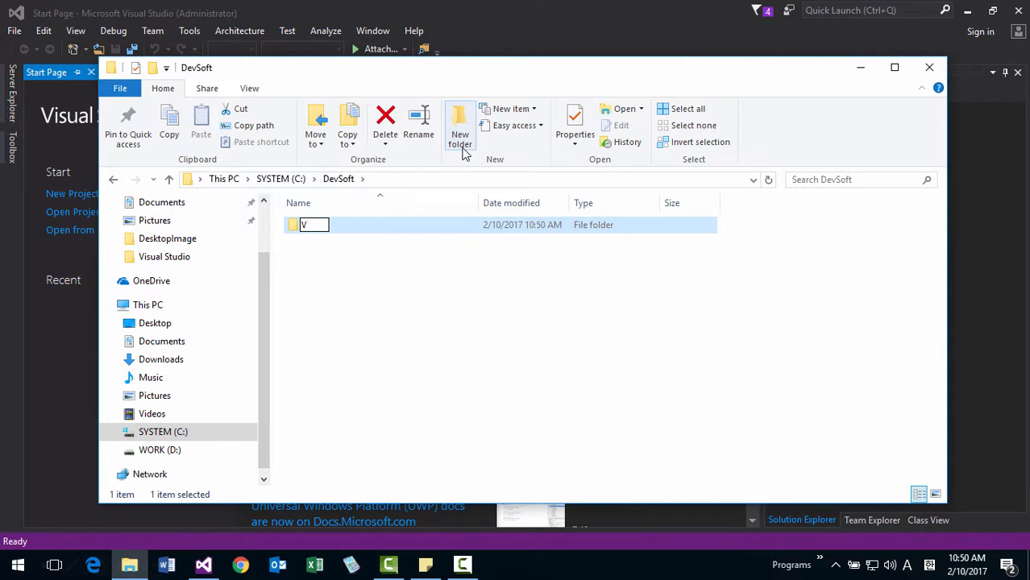
type("isualStu")
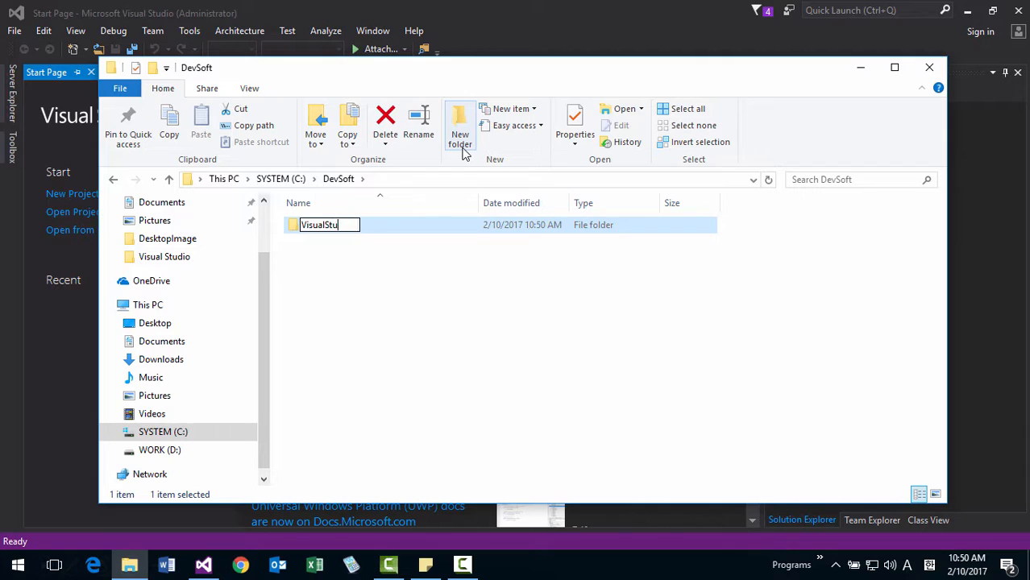
type("dio201")
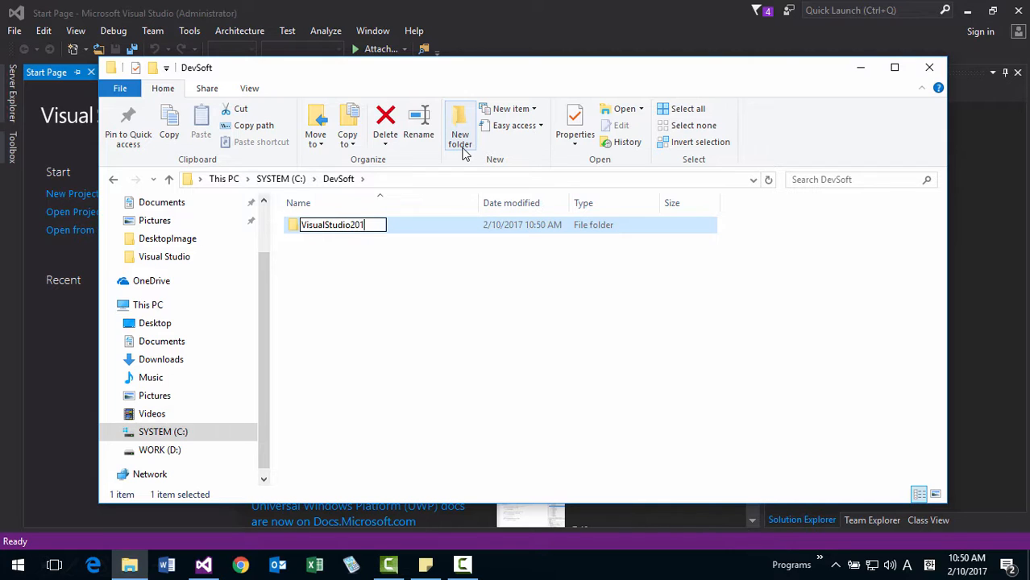
type("5")
key("Return")
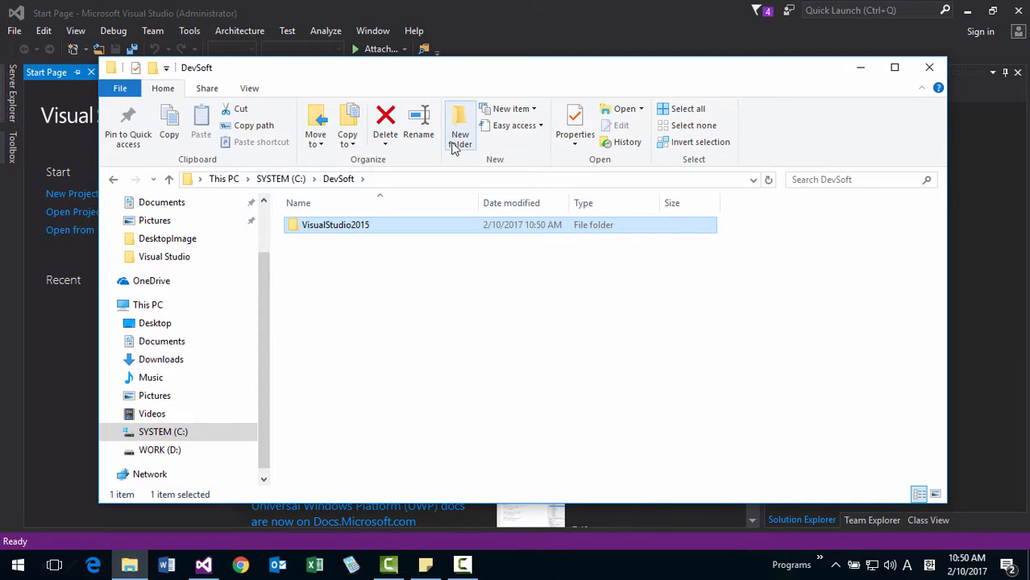
Create a subfolder named Projects inside the VisualStudio2015 folder.
double_click(330, 229)
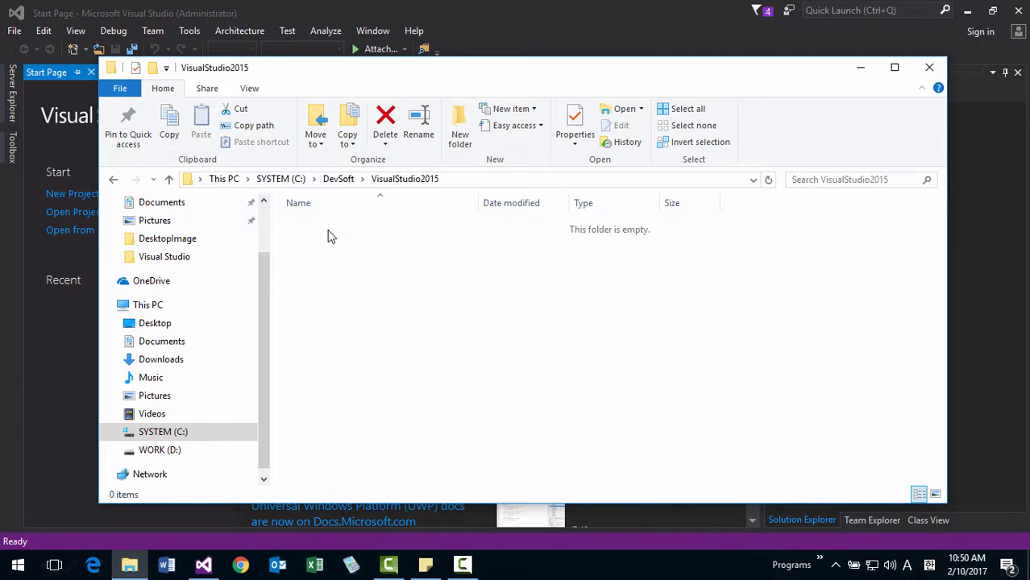
left_click(458, 138)
type("Pro")
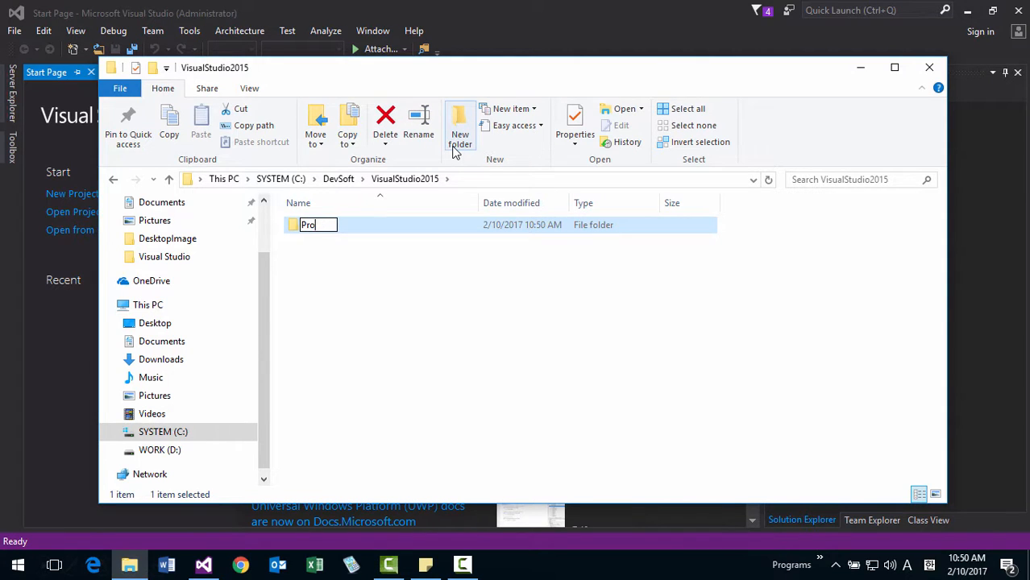
type("jects")
key("Return")
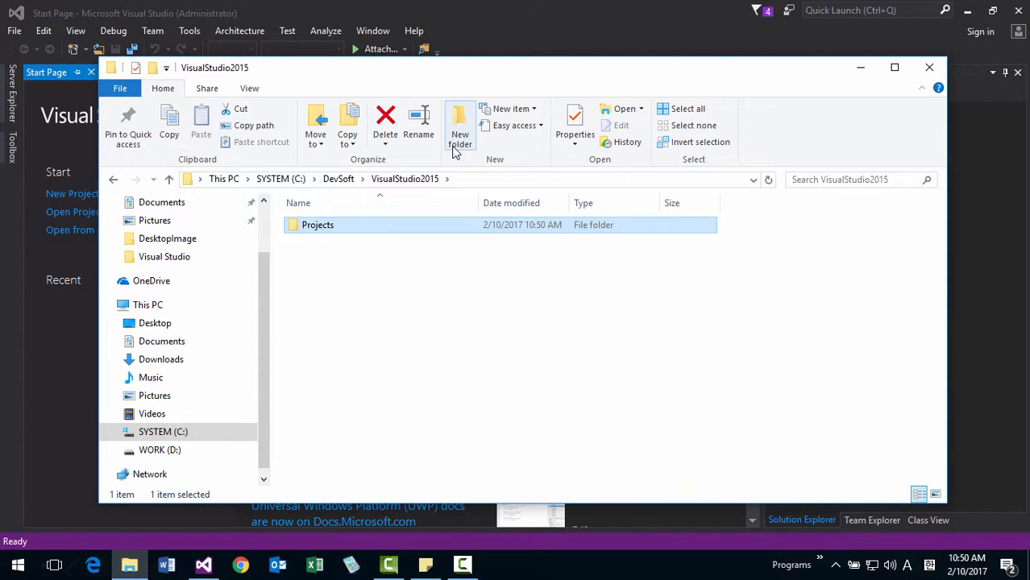
Examine the full path of the new Projects folder and walk through the DevSoft folder hierarchy from the C: drive.
double_click(334, 224)
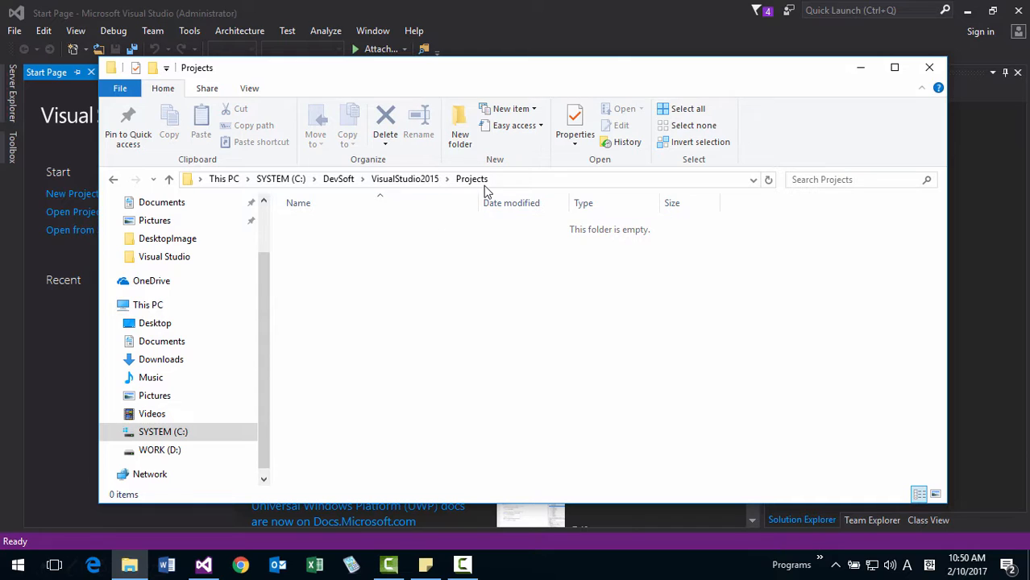
left_click(520, 183)
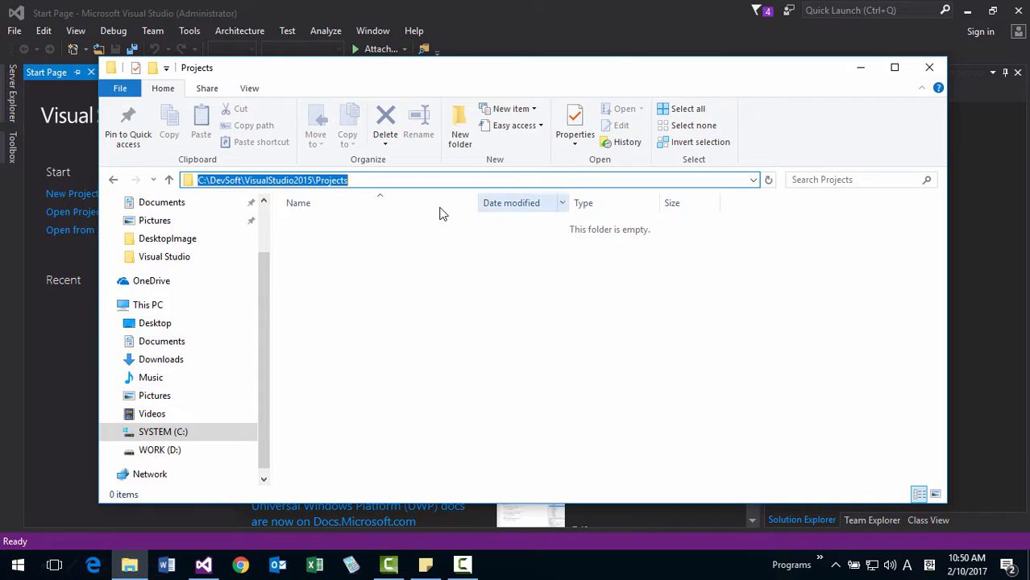
left_click(365, 183)
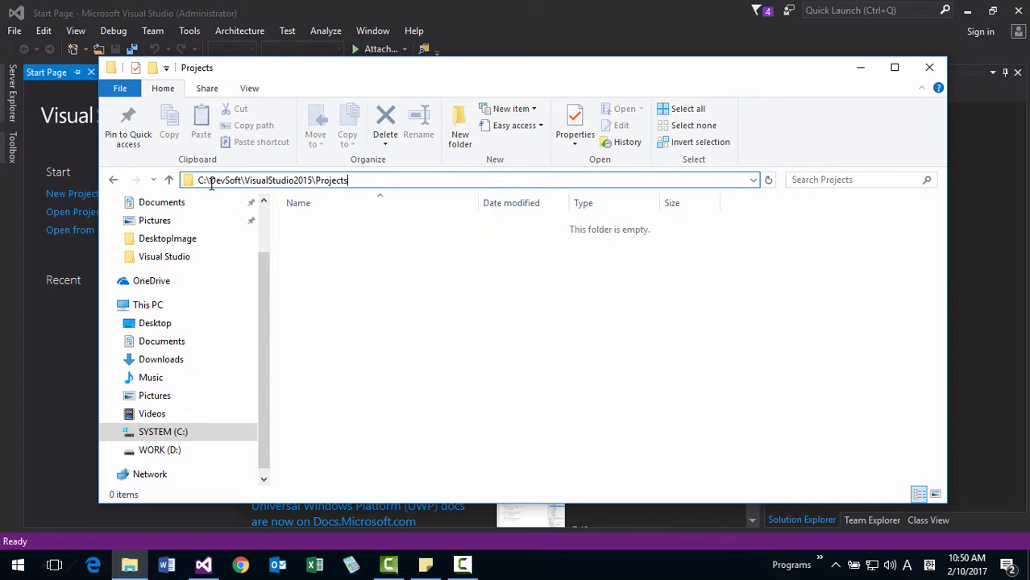
left_click(359, 236)
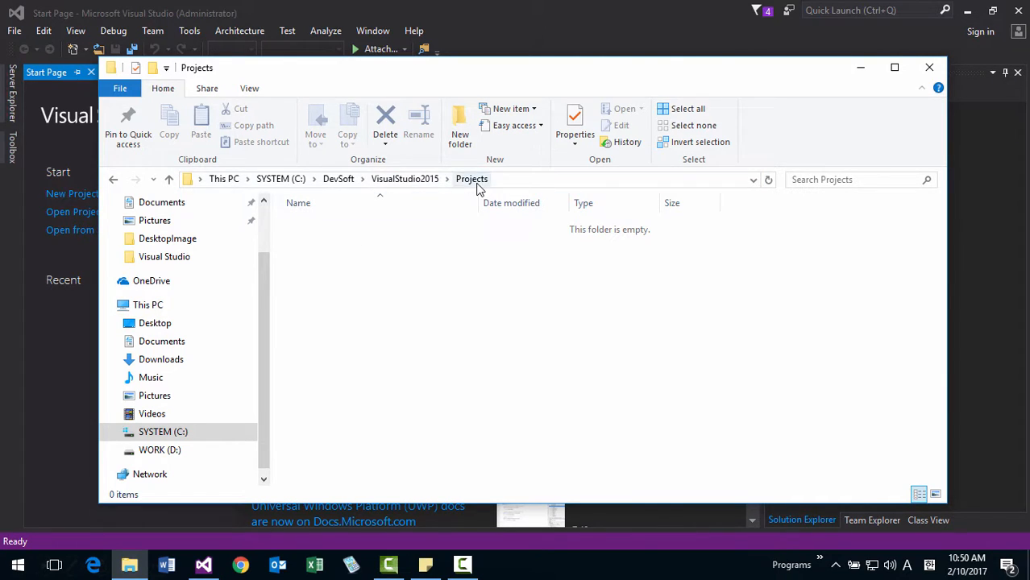
left_click(295, 181)
double_click(325, 227)
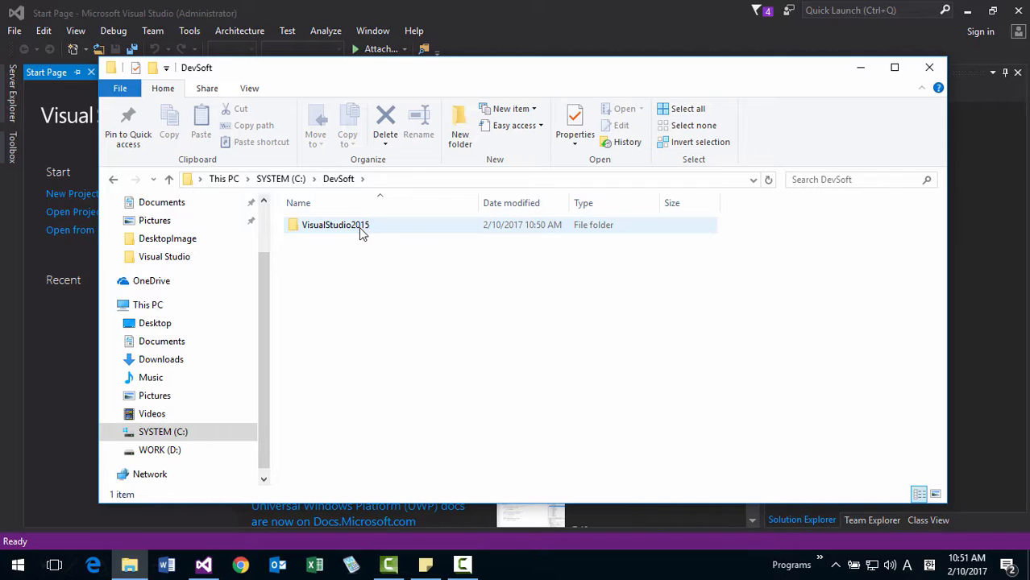
double_click(347, 229)
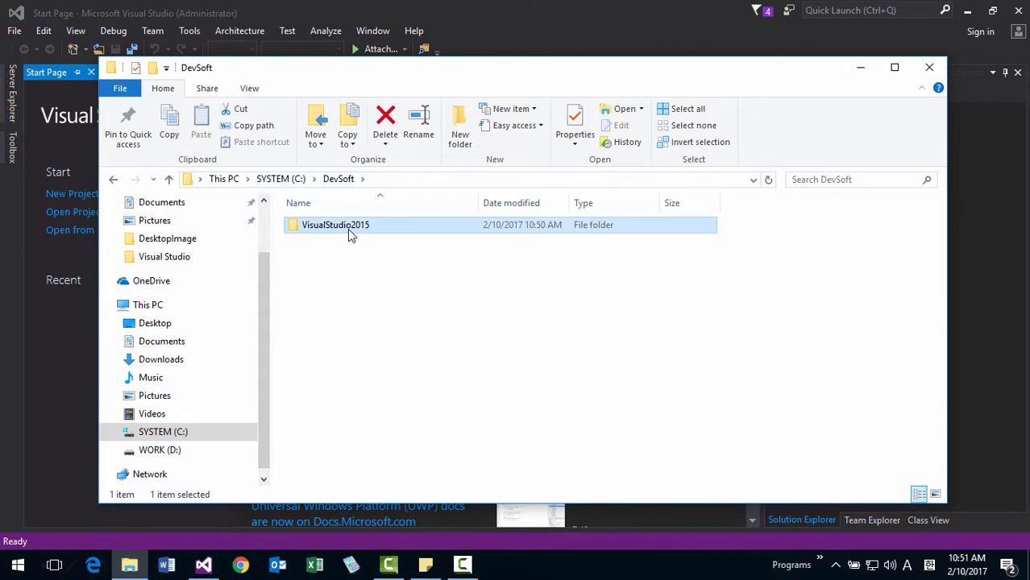
double_click(326, 230)
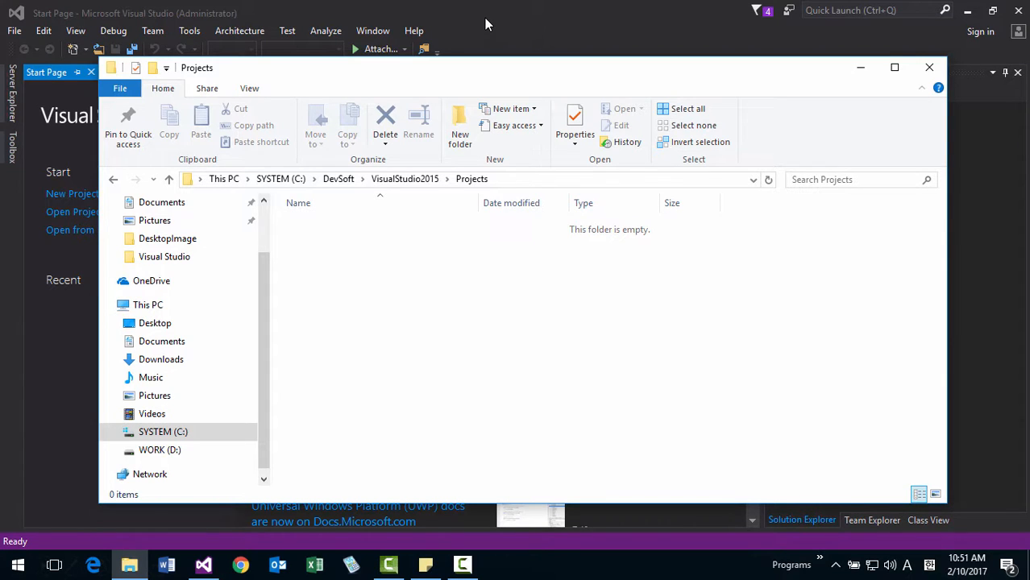
Return to Visual Studio and open the General options for Projects and Solutions.
key("alt+F4")
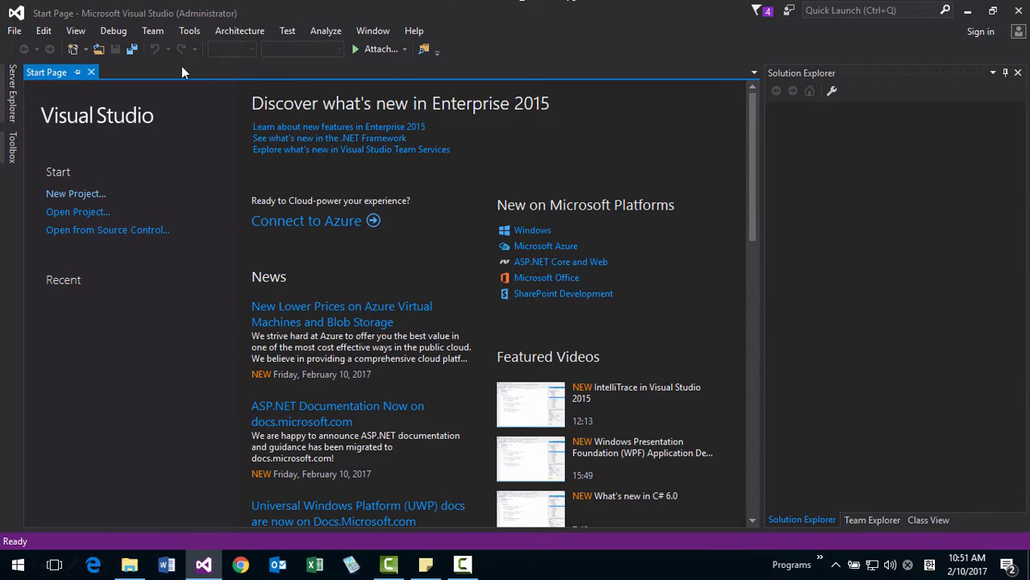
left_click(190, 33)
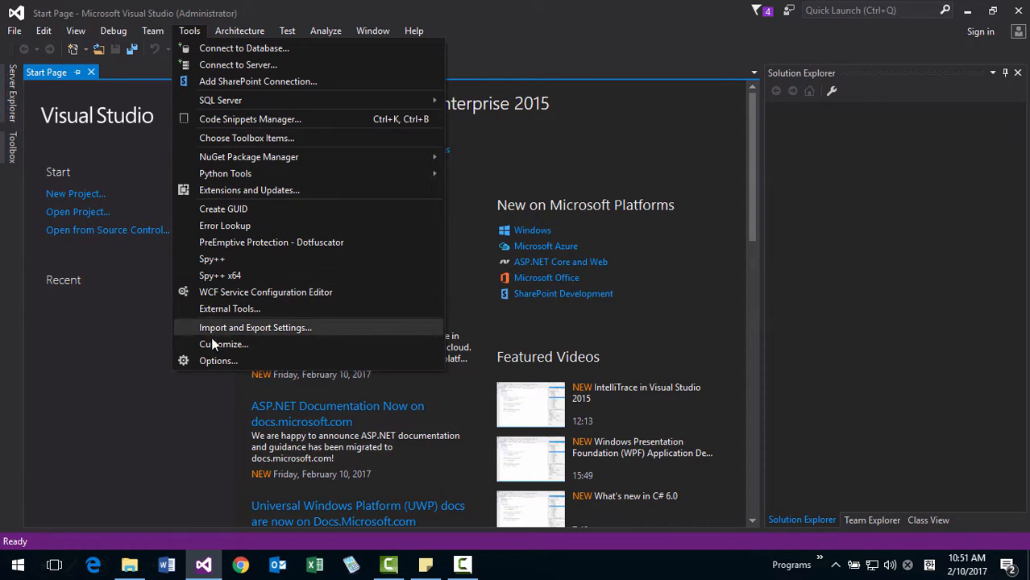
left_click(218, 361)
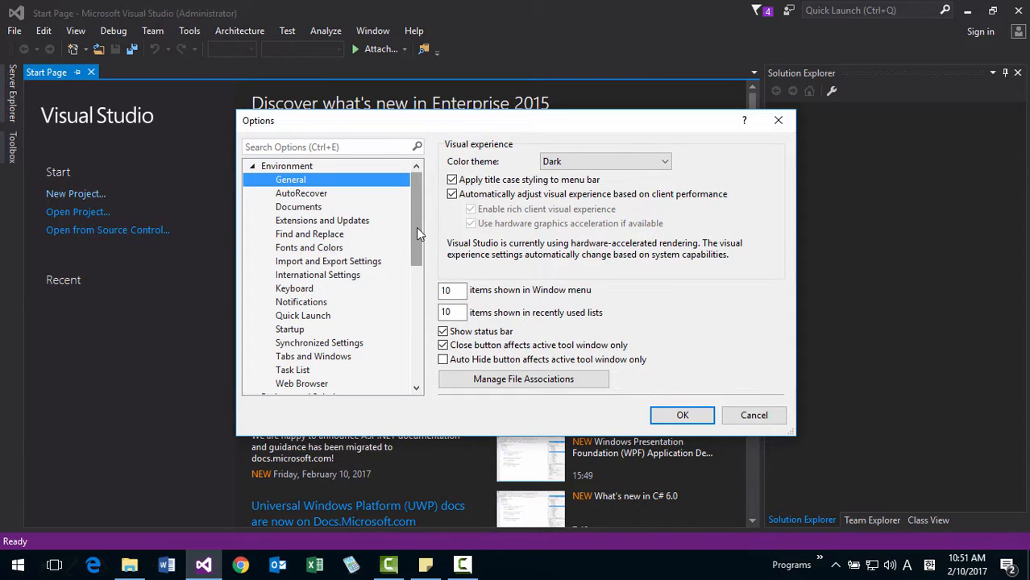
left_click_drag(417, 230, 421, 286)
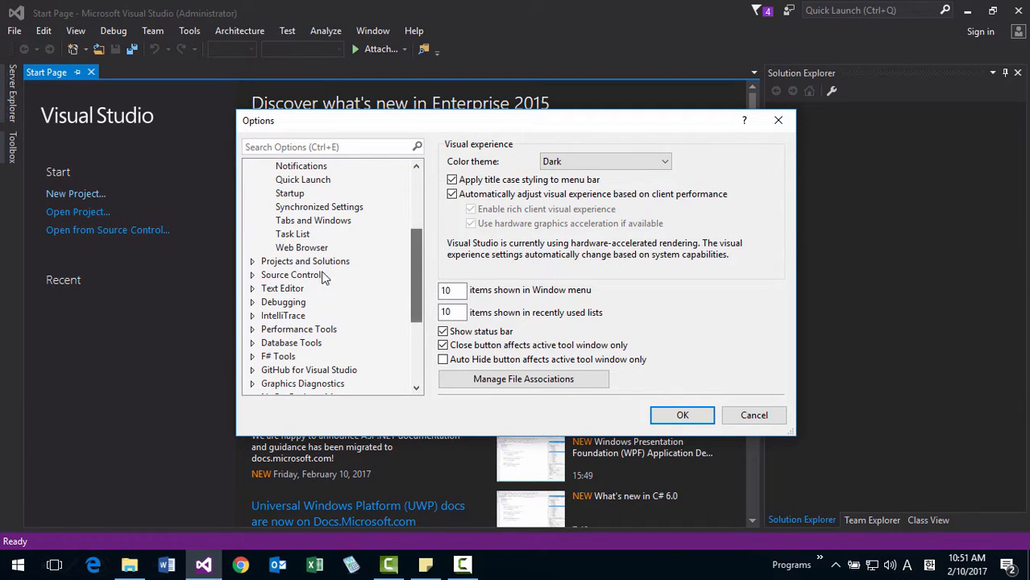
left_click(252, 262)
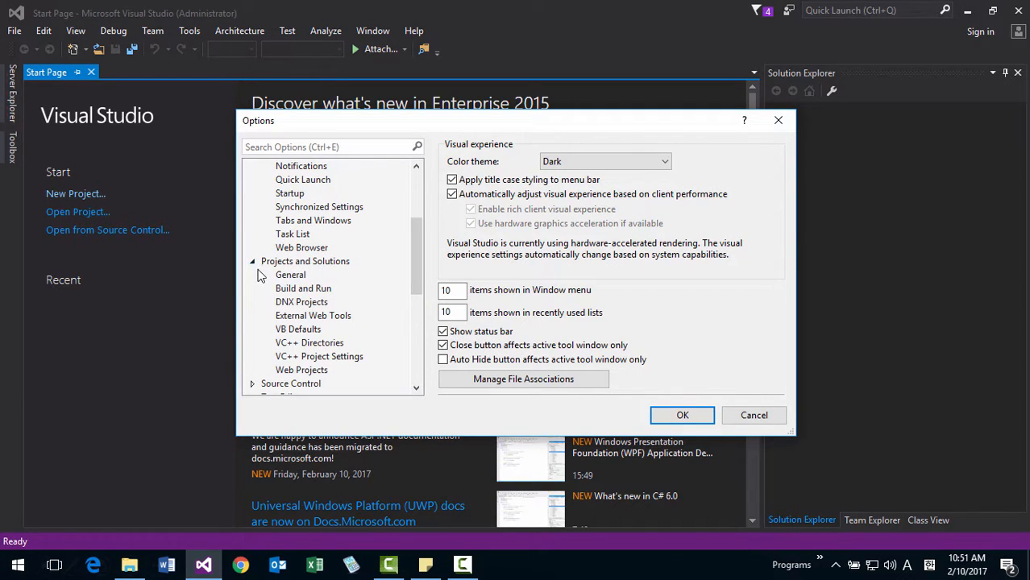
left_click(305, 266)
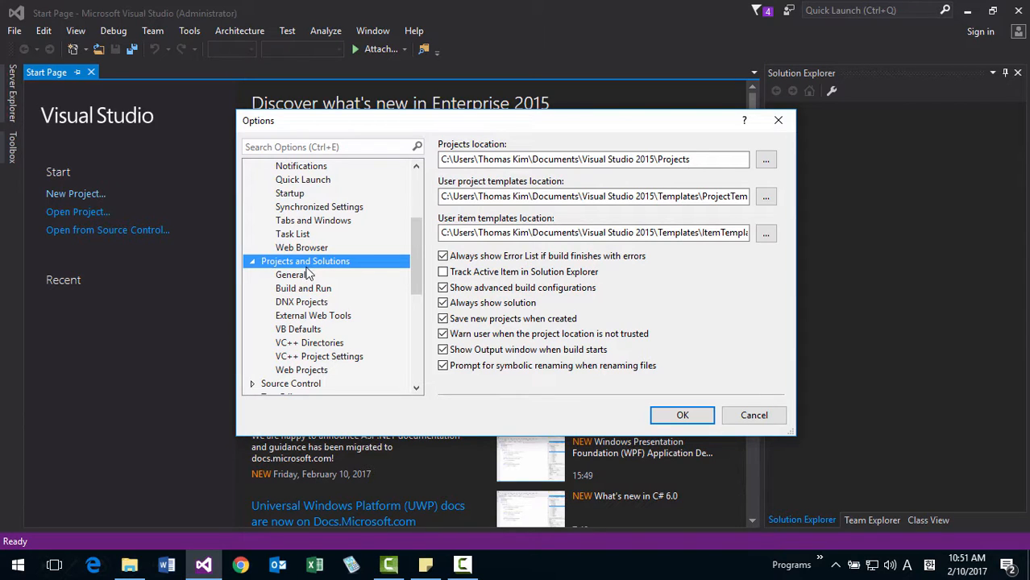
left_click(303, 277)
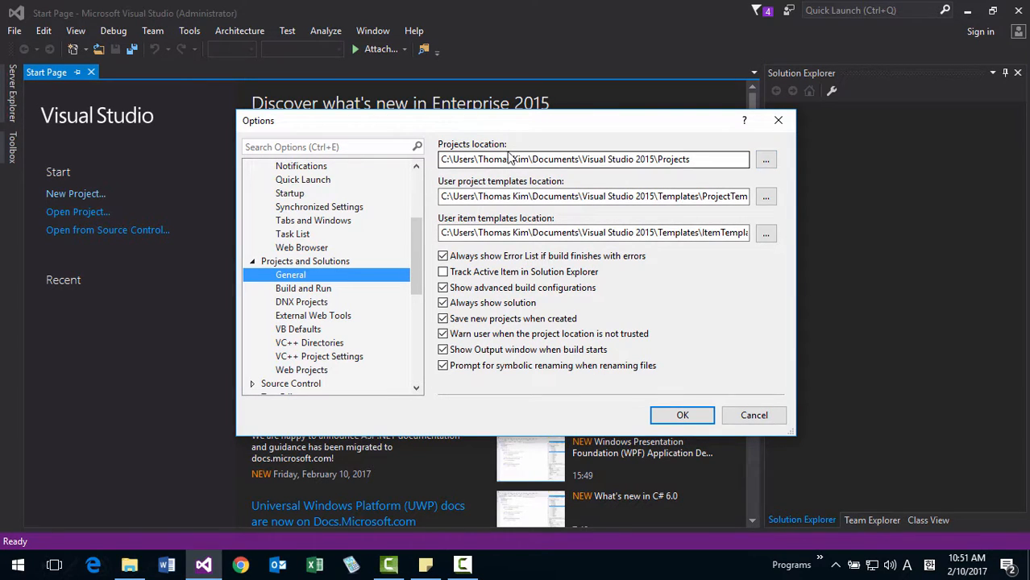
Set the projects location to the C:\DevSoft\VisualStudio2015\Projects folder by browsing to it.
left_click(637, 159)
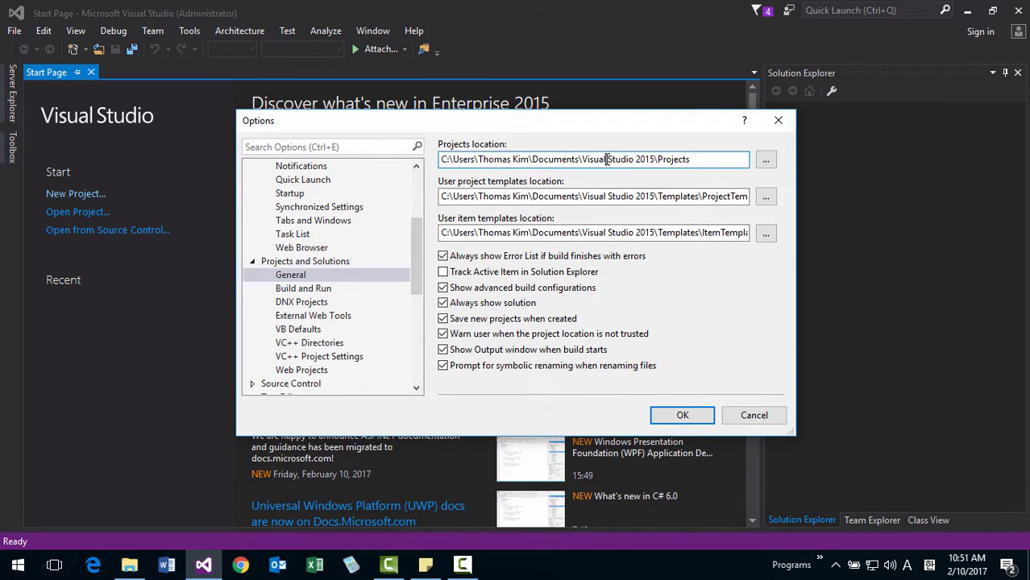
left_click(764, 162)
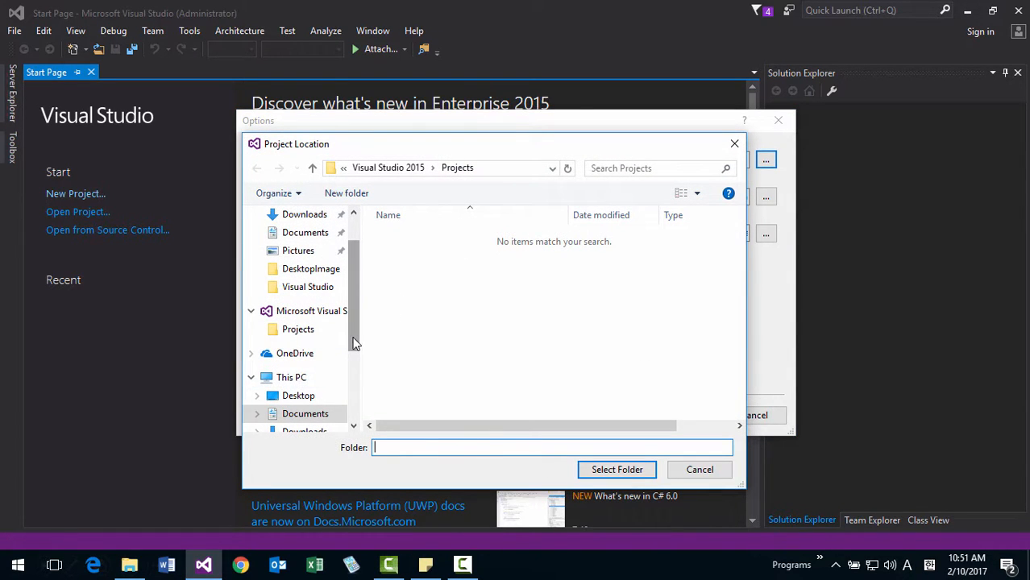
left_click_drag(355, 344, 327, 387)
left_click(325, 379)
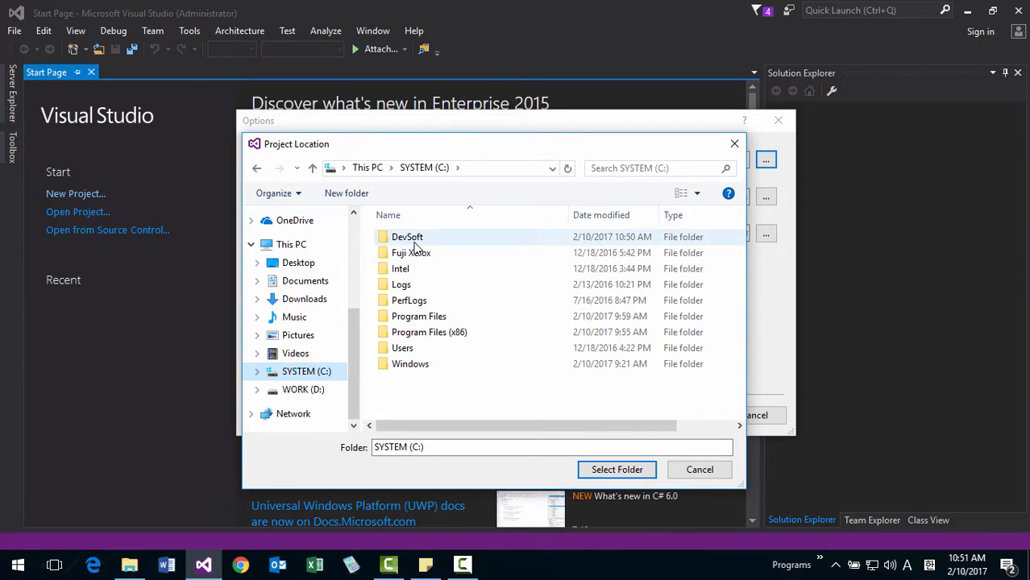
left_click(413, 240)
double_click(414, 244)
double_click(416, 243)
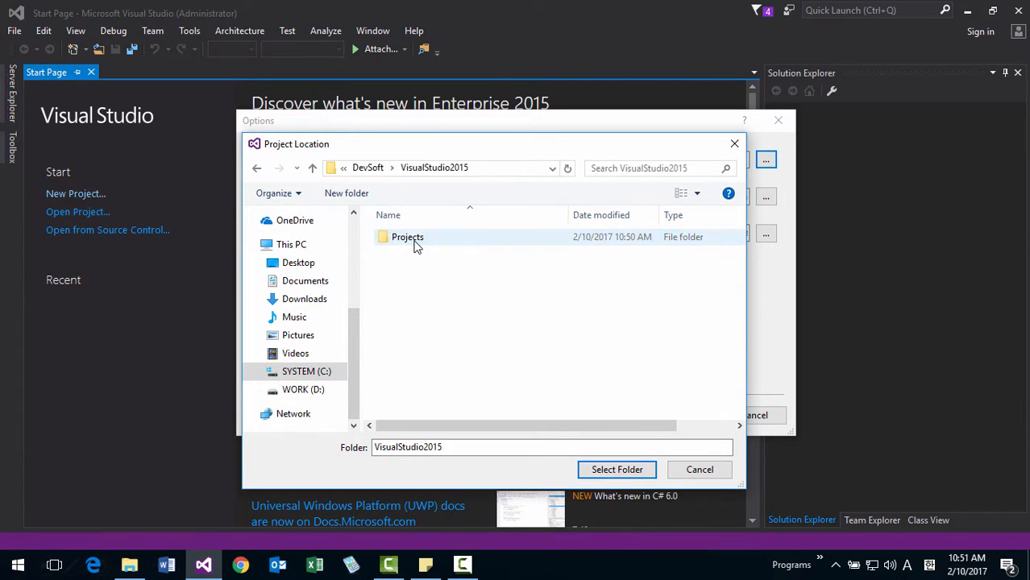
left_click(416, 244)
double_click(416, 244)
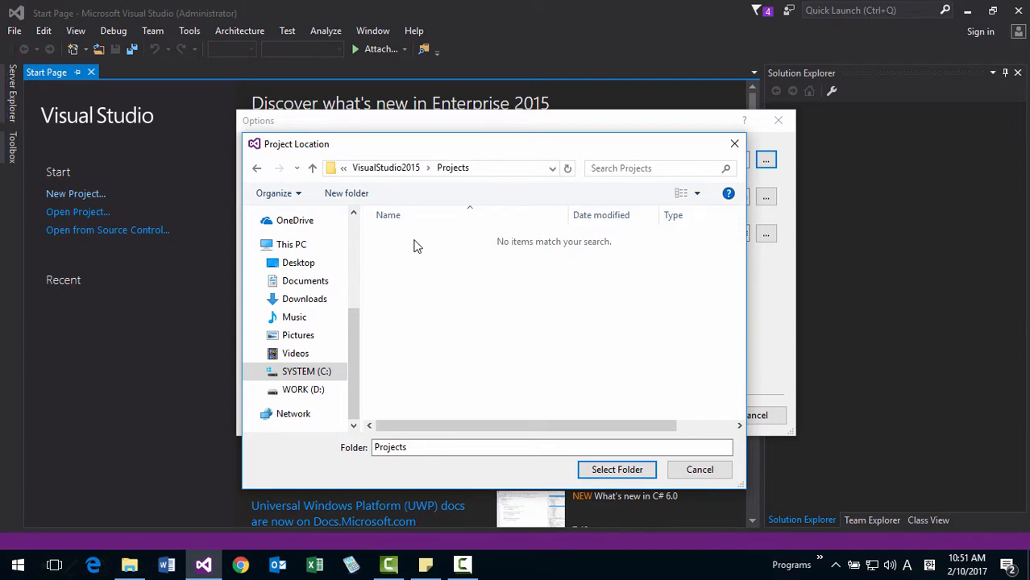
left_click(617, 470)
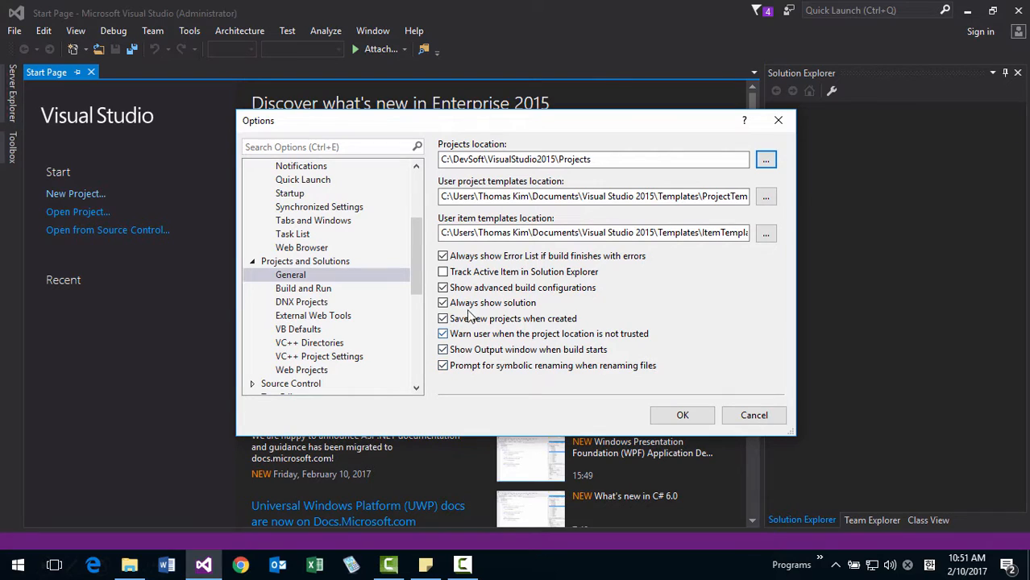
Turn off the periodic content download in the Environment Startup options.
left_click_drag(419, 286, 429, 239)
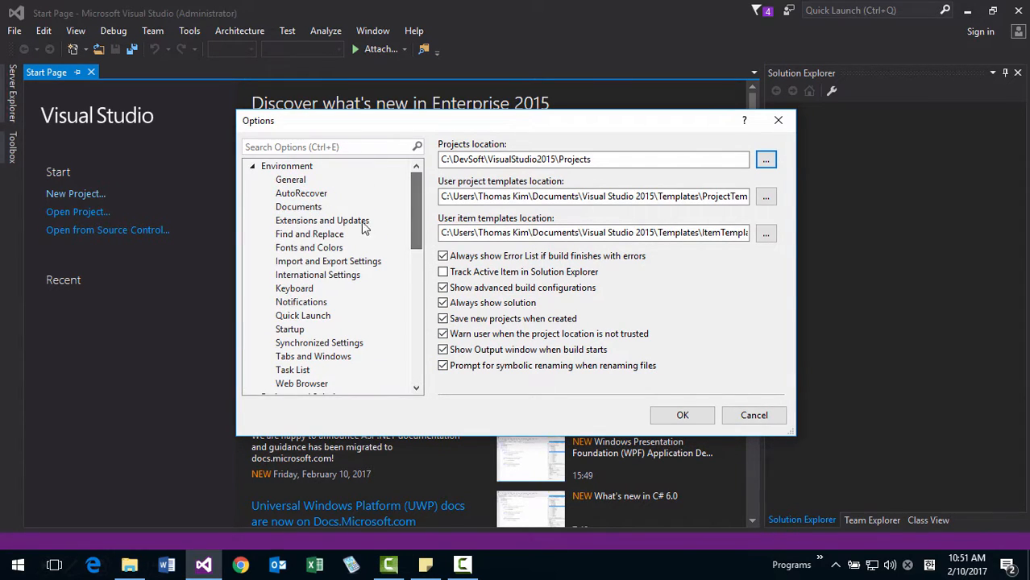
left_click(300, 185)
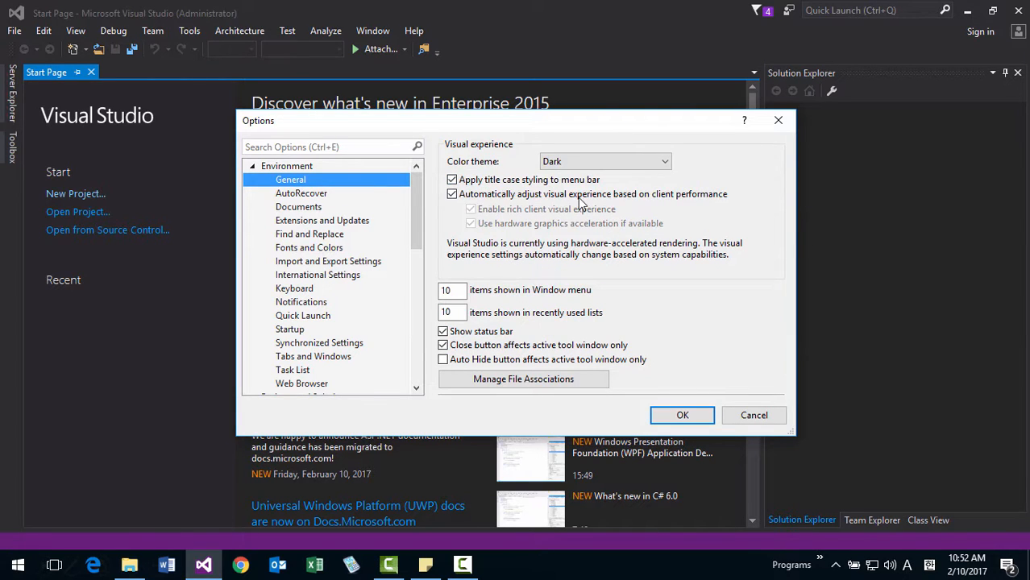
left_click(294, 332)
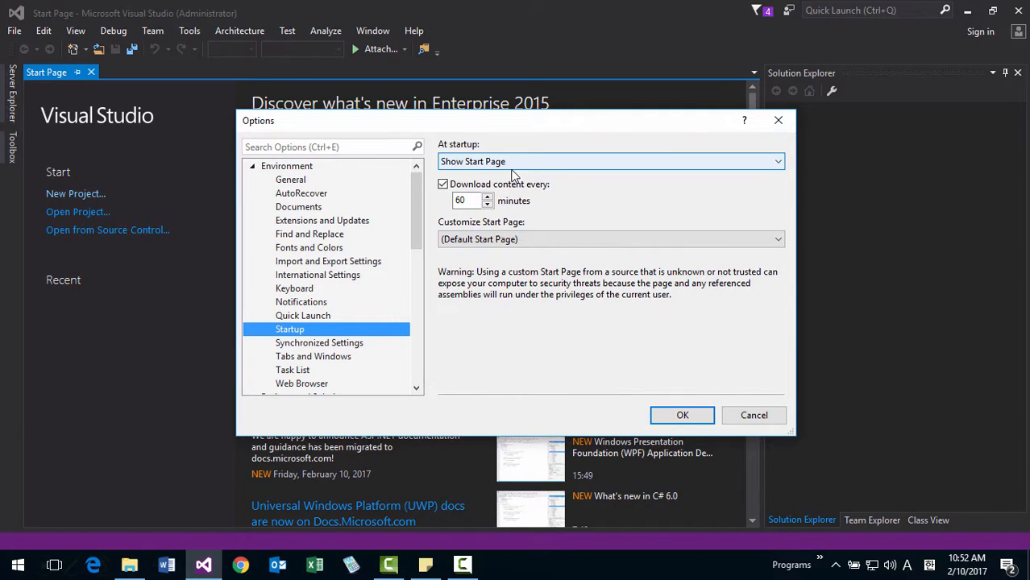
left_click(444, 185)
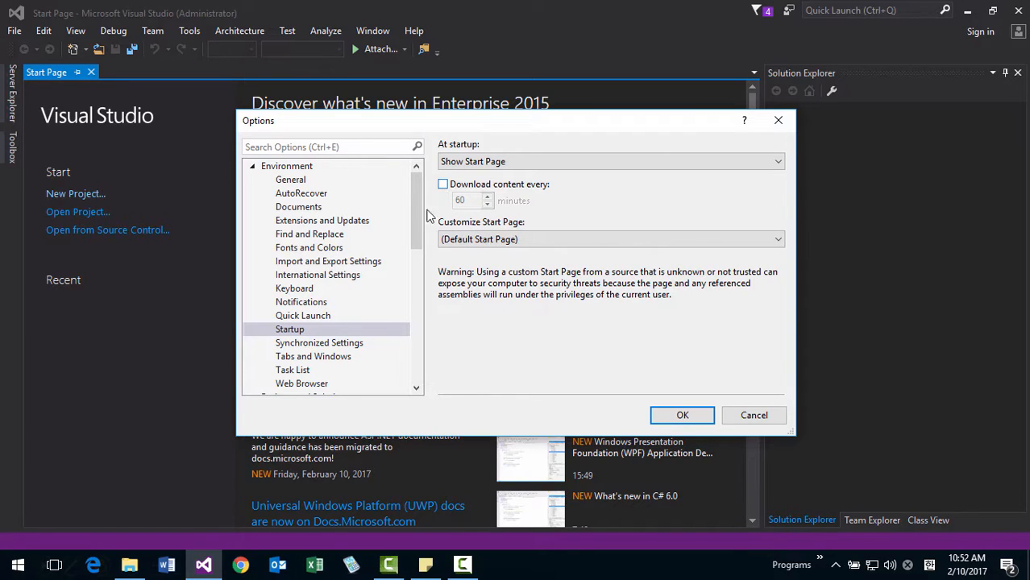
Set the Text Editor font size to 12 in the Fonts and Colors options.
left_click(313, 251)
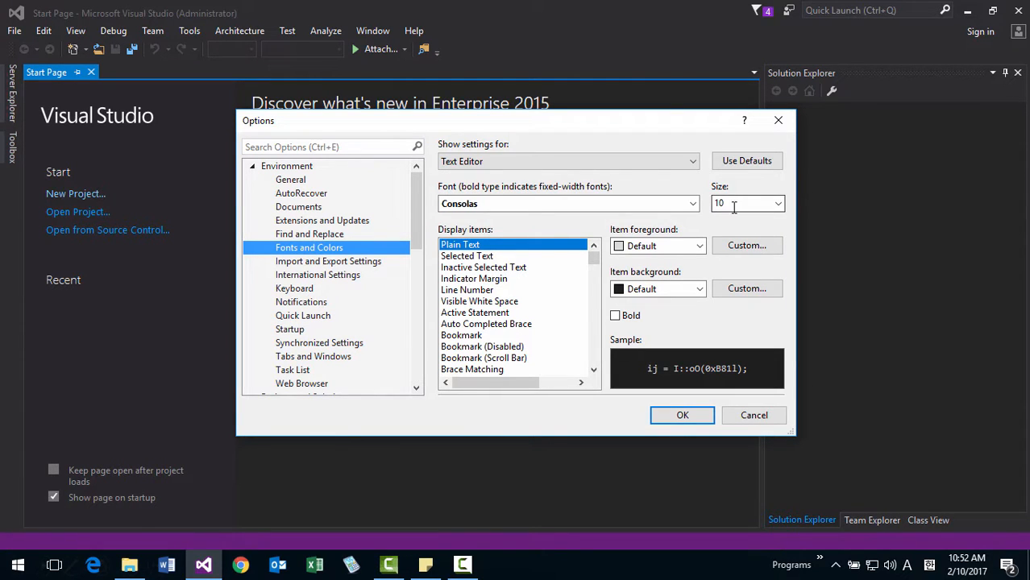
left_click(779, 204)
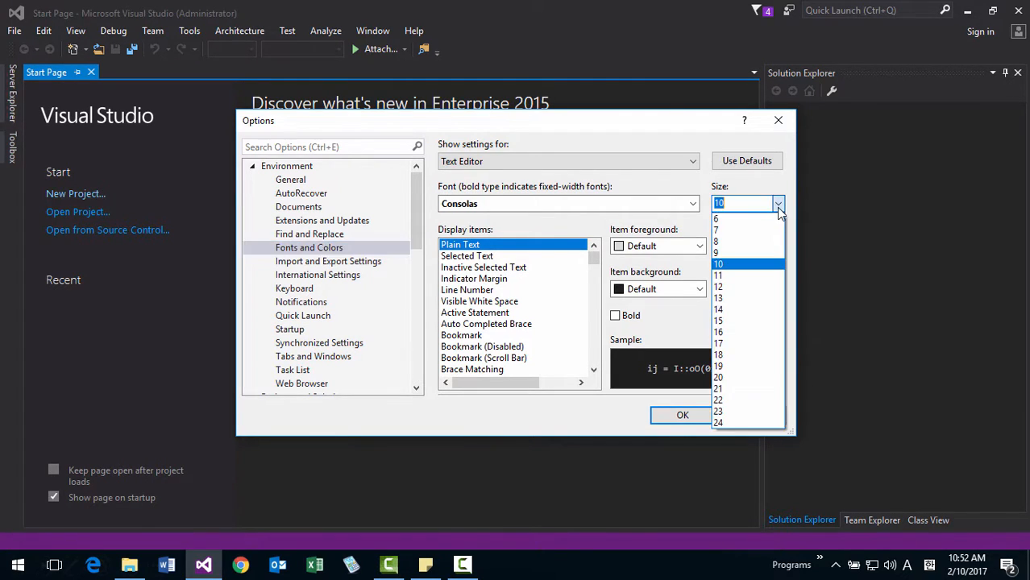
left_click(732, 288)
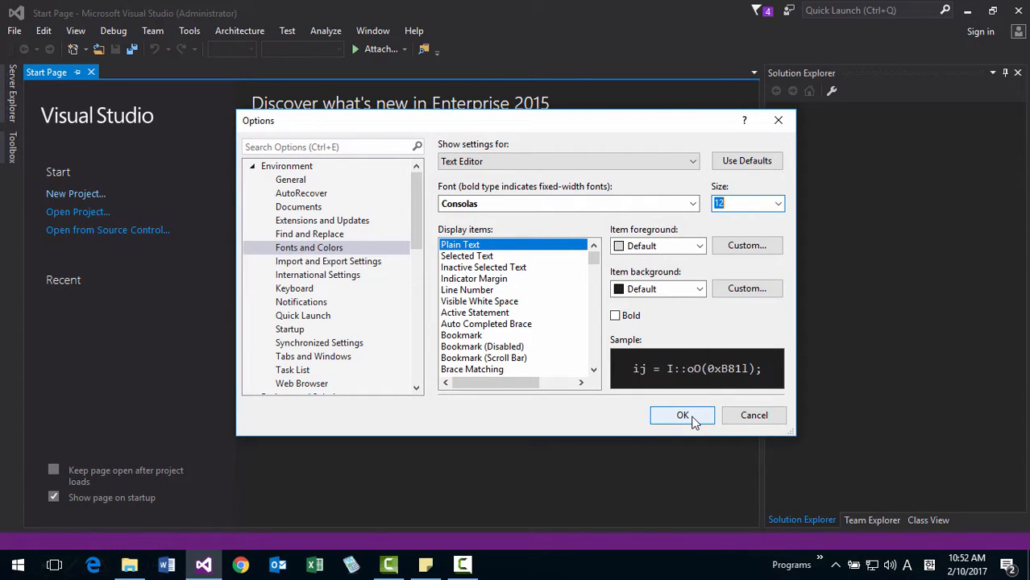
Enable reloading modified files unless there are unsaved changes in the Documents options, and apply the options.
left_click(315, 208)
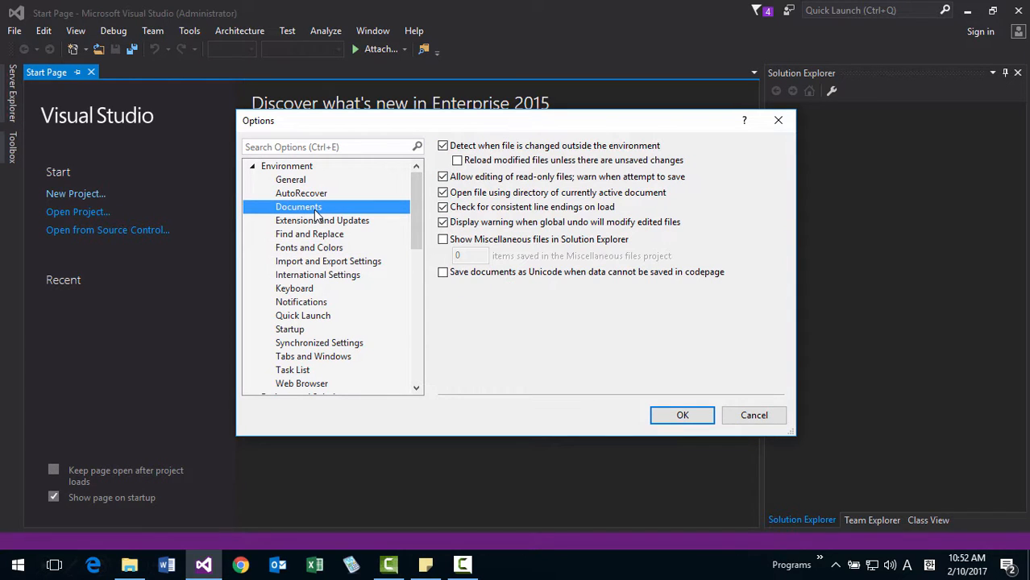
left_click(457, 161)
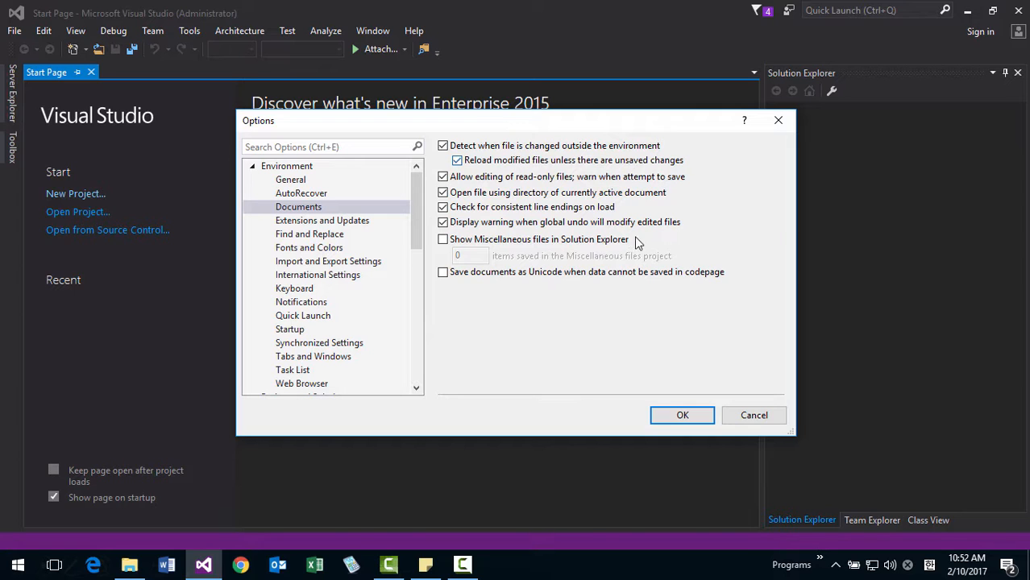
left_click(676, 416)
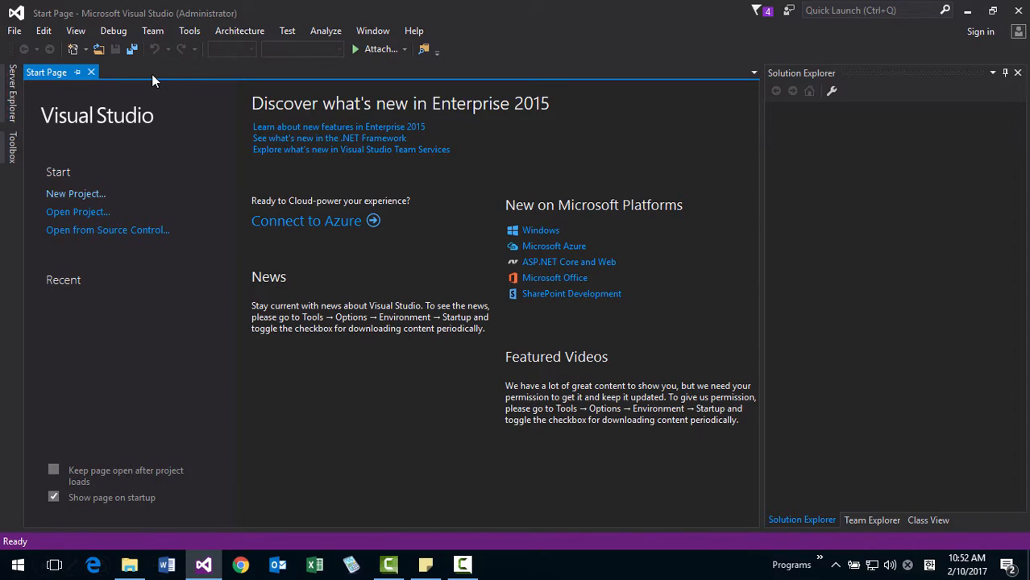
Reset all environment settings to the Visual C++ collection without saving the current settings, and close the wizard.
left_click(187, 32)
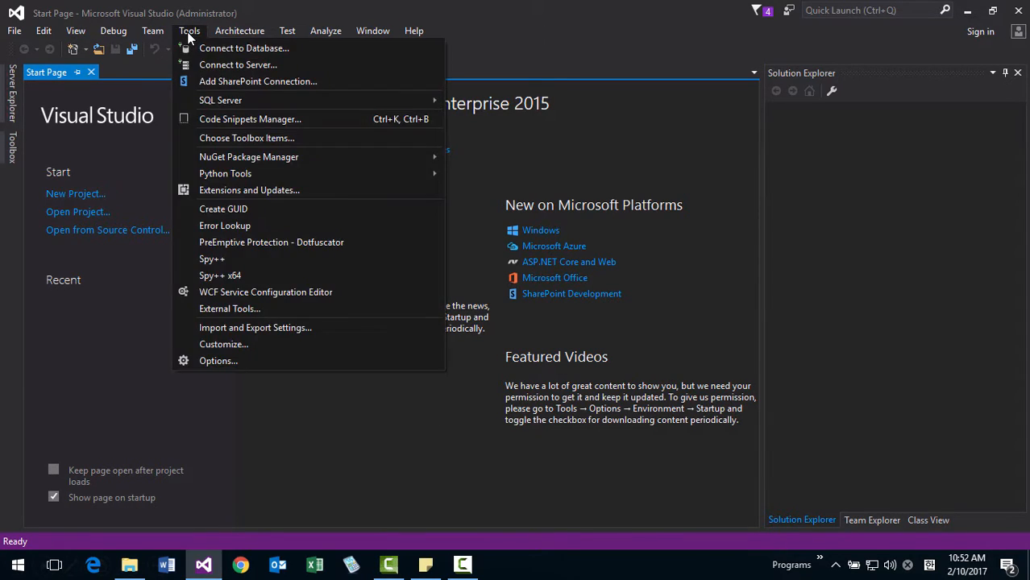
left_click(245, 329)
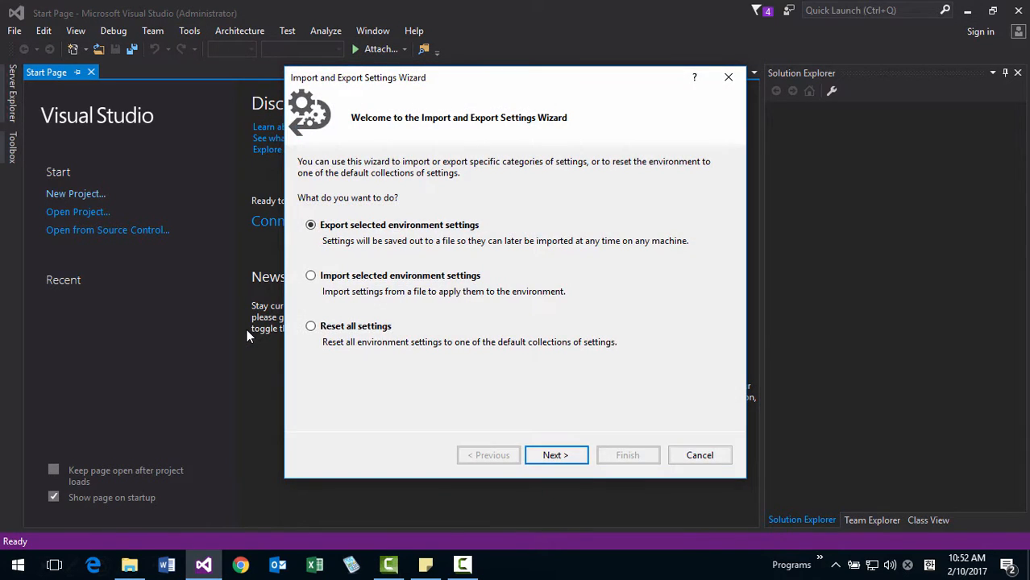
left_click(341, 332)
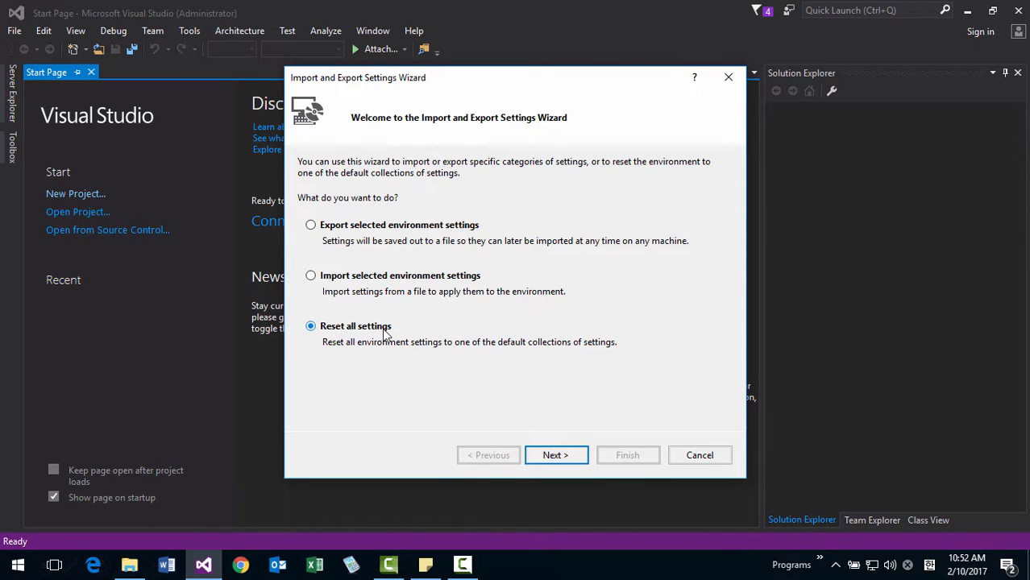
left_click(551, 456)
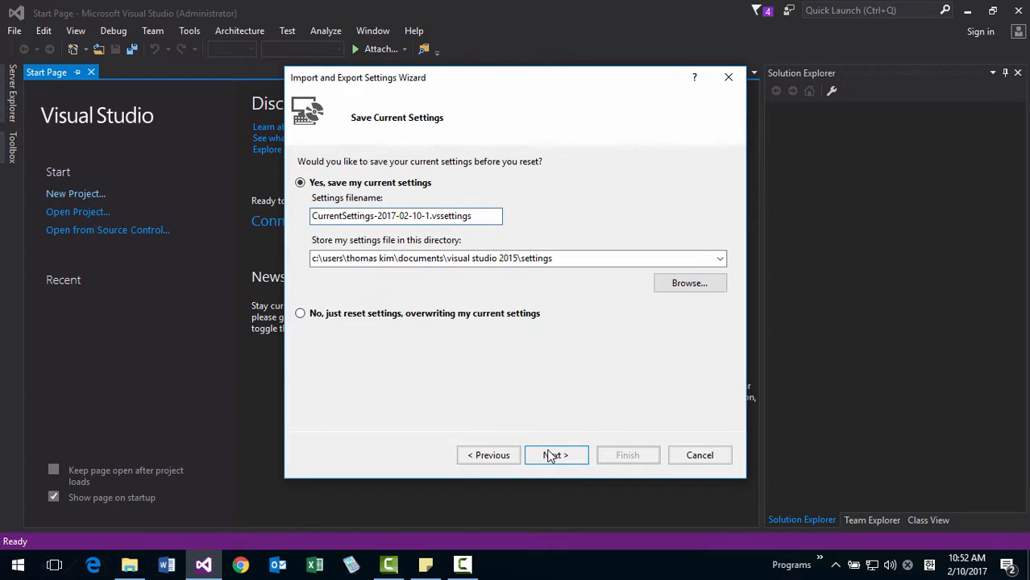
left_click(338, 317)
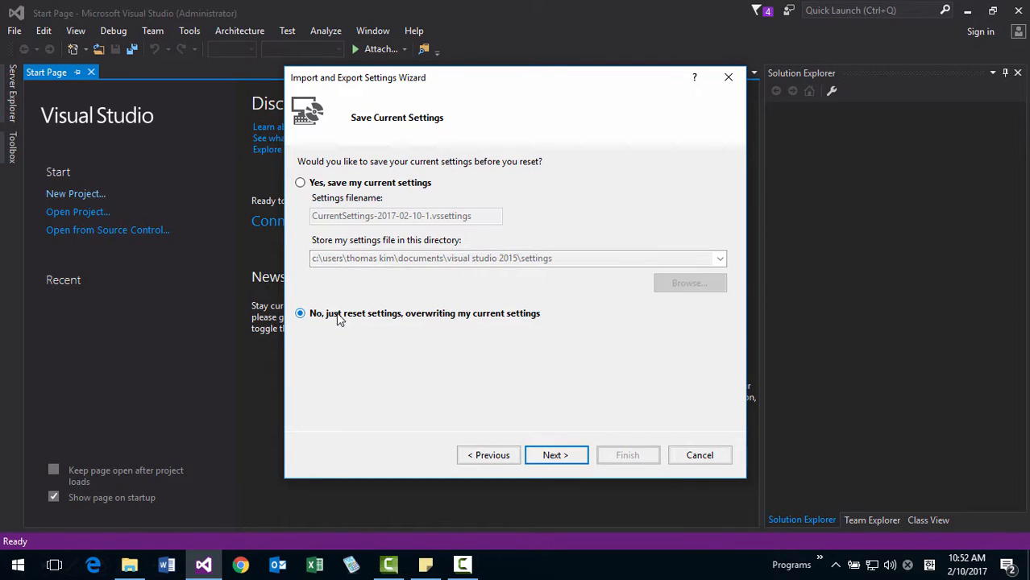
left_click(555, 457)
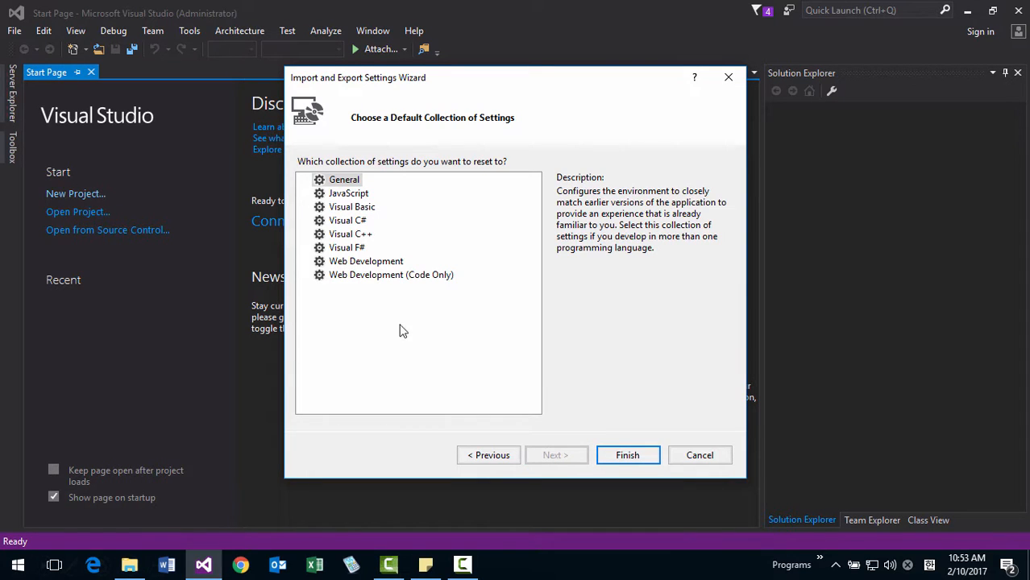
left_click(356, 234)
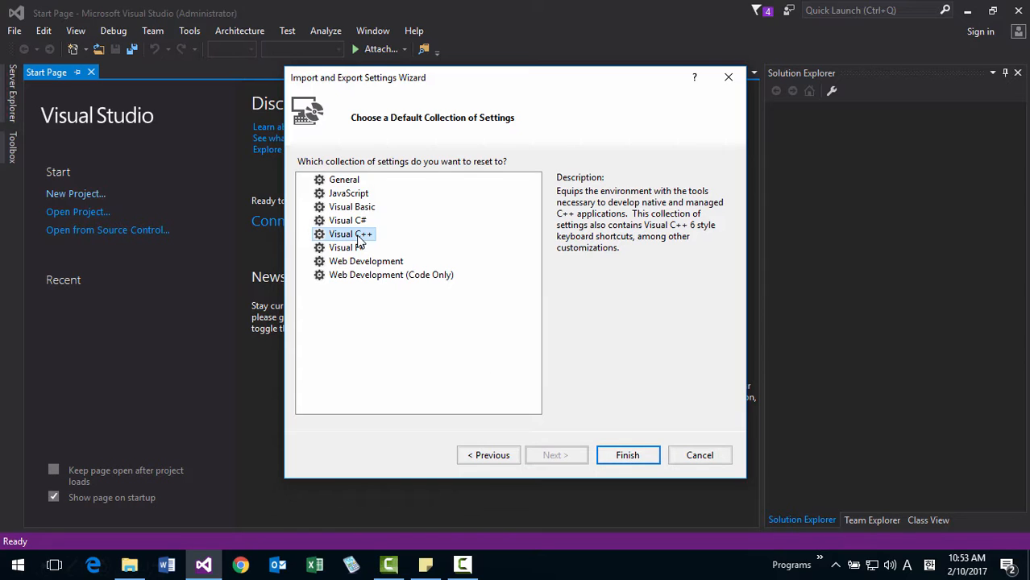
left_click(632, 461)
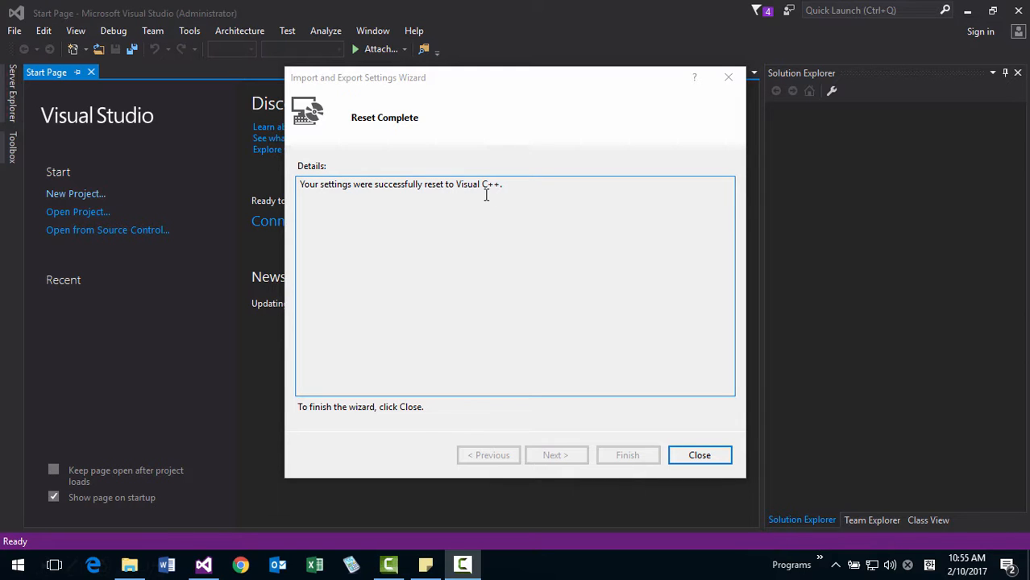
left_click(699, 456)
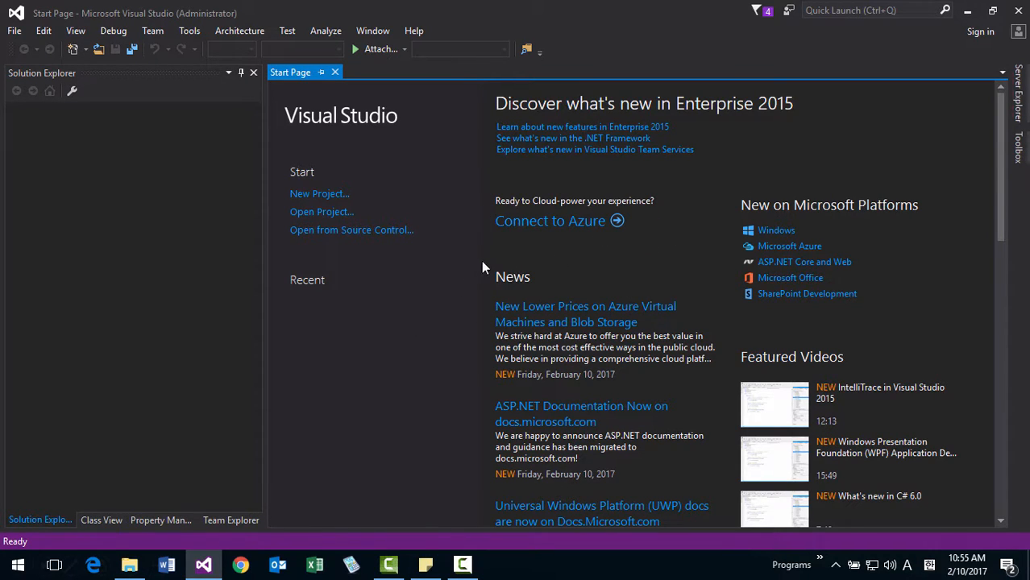
Dismiss all extension and product update notifications and close the notification list.
left_click(758, 11)
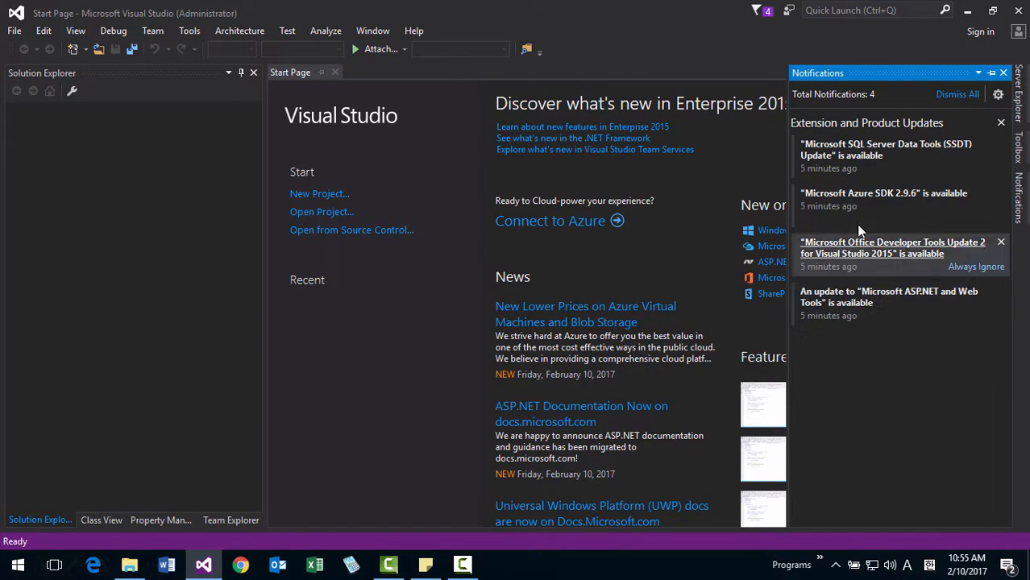
left_click(958, 96)
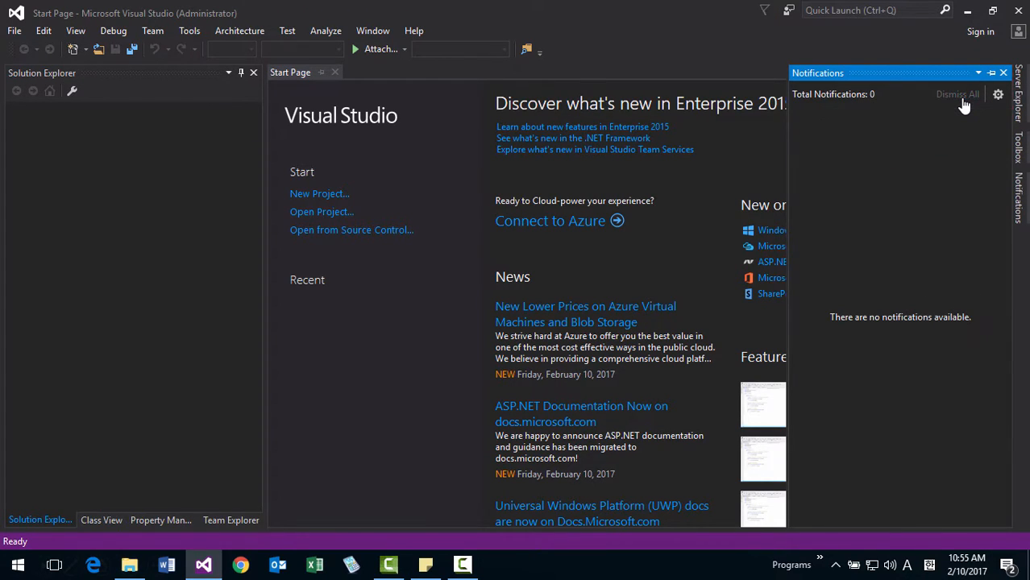
left_click(1004, 73)
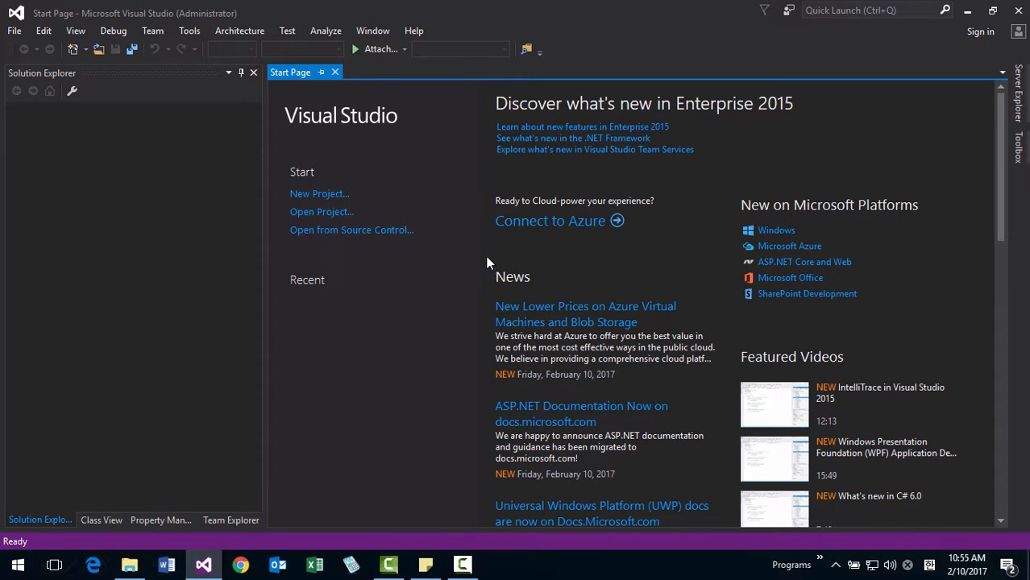
Reopen the options and enable reloading modified files unless there are unsaved changes under Environment Documents.
left_click(195, 33)
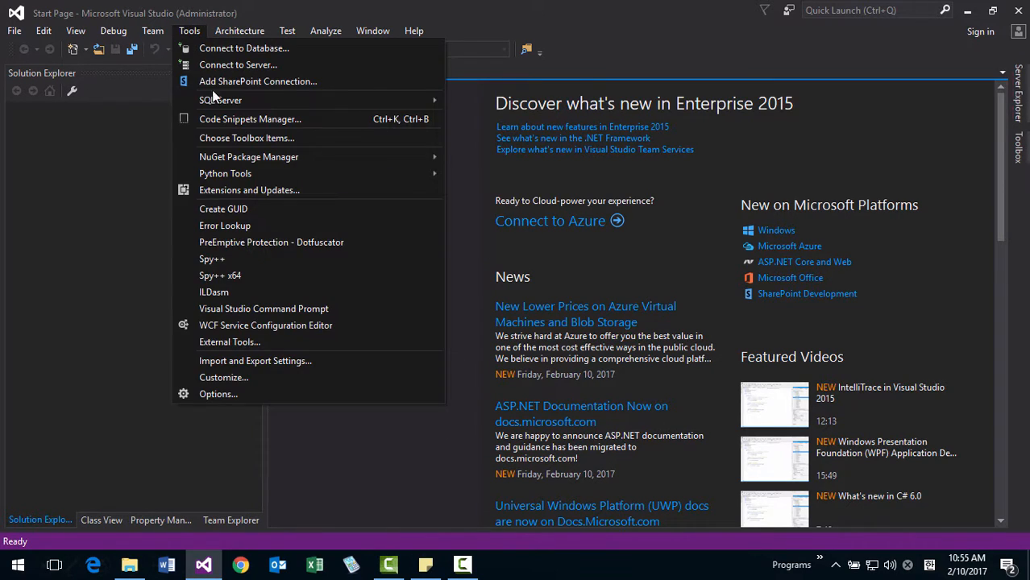
left_click(220, 397)
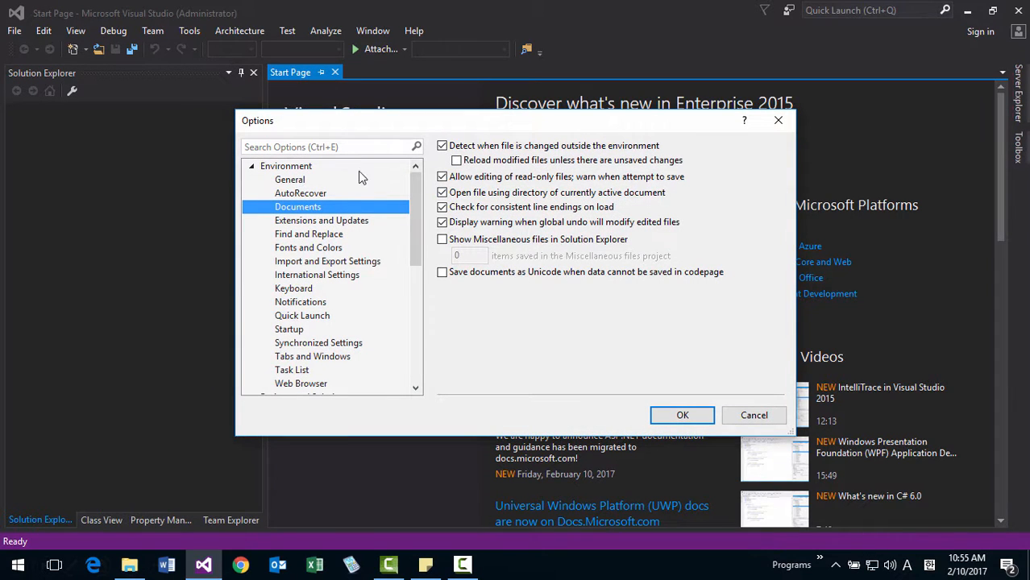
left_click(314, 183)
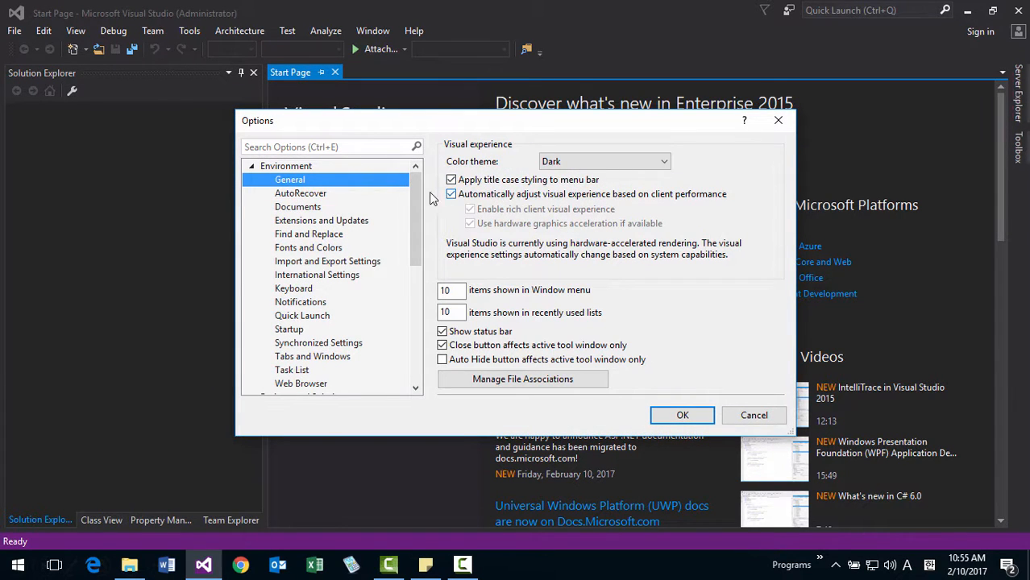
left_click(321, 209)
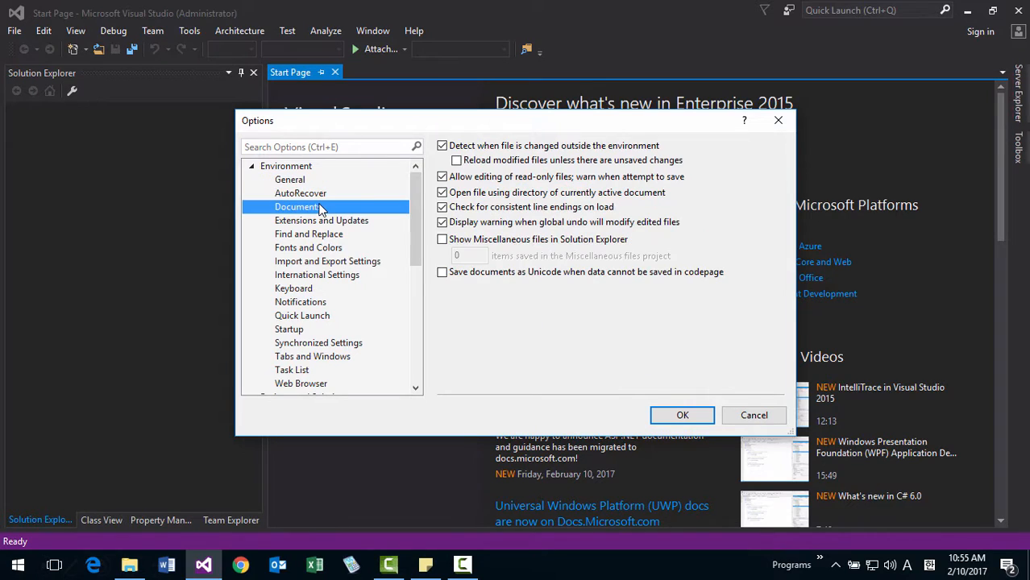
left_click(458, 160)
Set the Text Editor font size to 12 under Fonts and Colors and turn off periodic content download under Startup.
left_click_drag(420, 216, 420, 244)
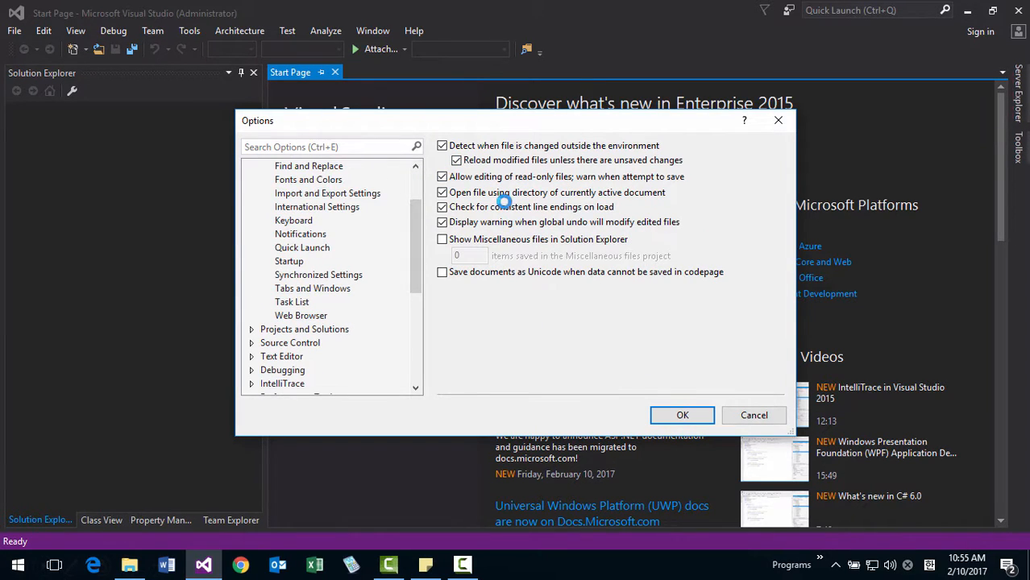
left_click(361, 184)
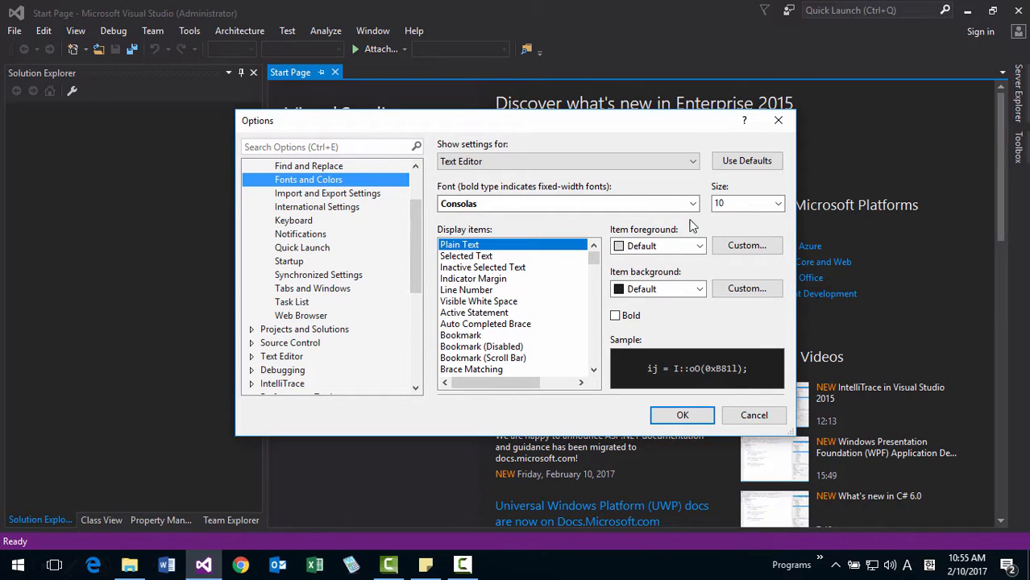
left_click(779, 205)
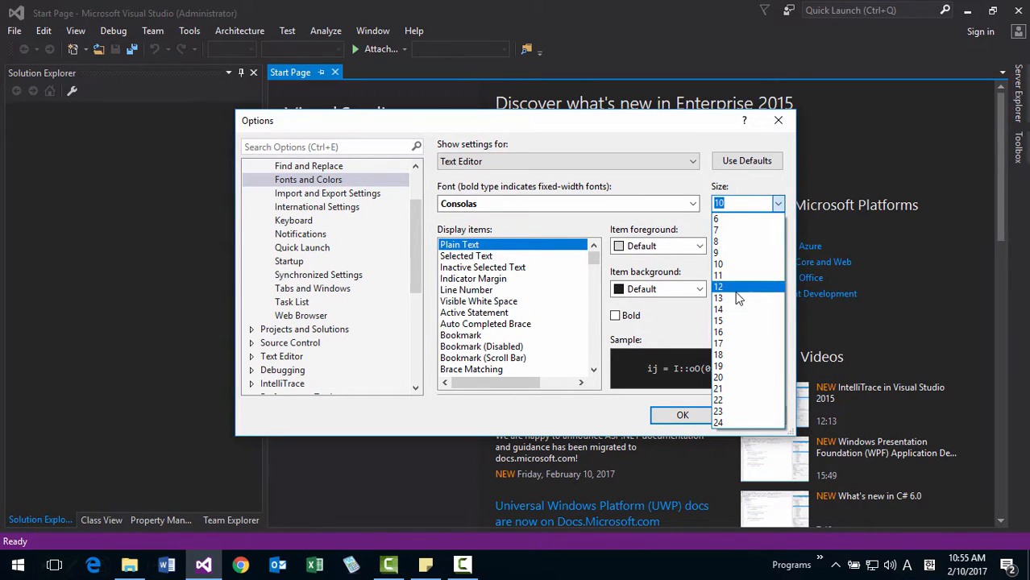
left_click(737, 290)
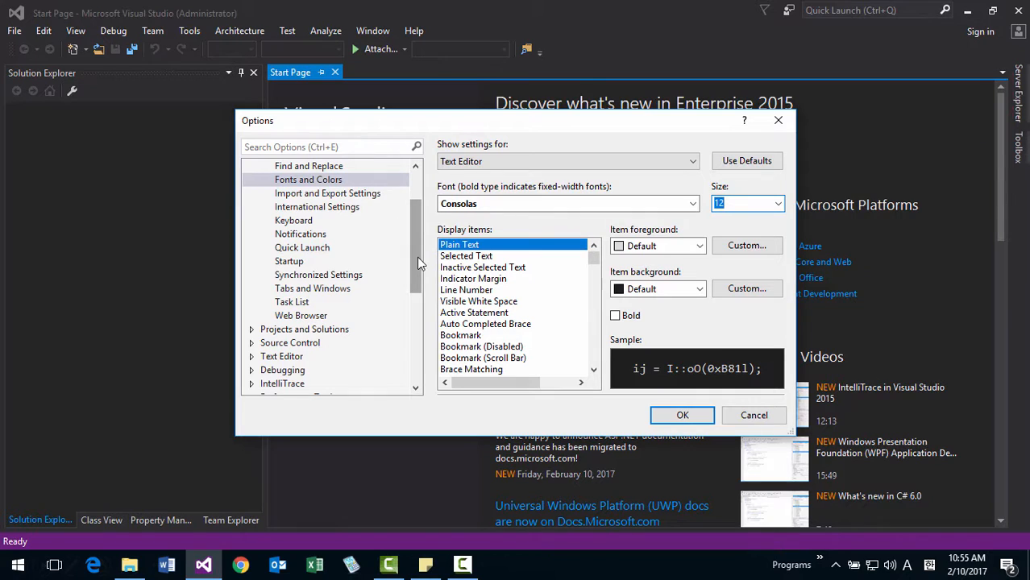
left_click(291, 262)
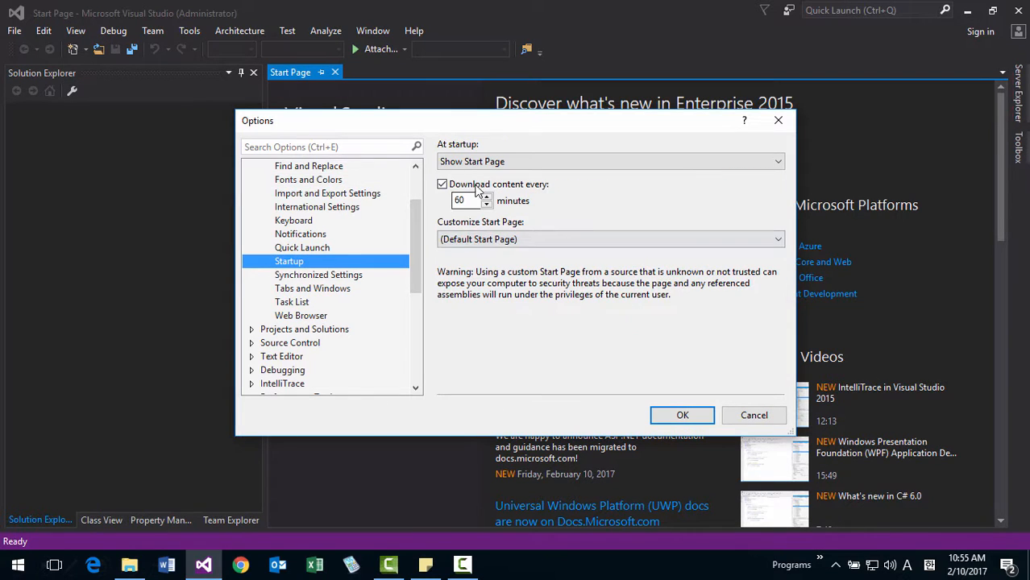
left_click(477, 187)
Set the projects location to C:\DevSoft\VisualStudio2015\Projects under Projects and Solutions, and apply the options.
left_click_drag(417, 234, 419, 256)
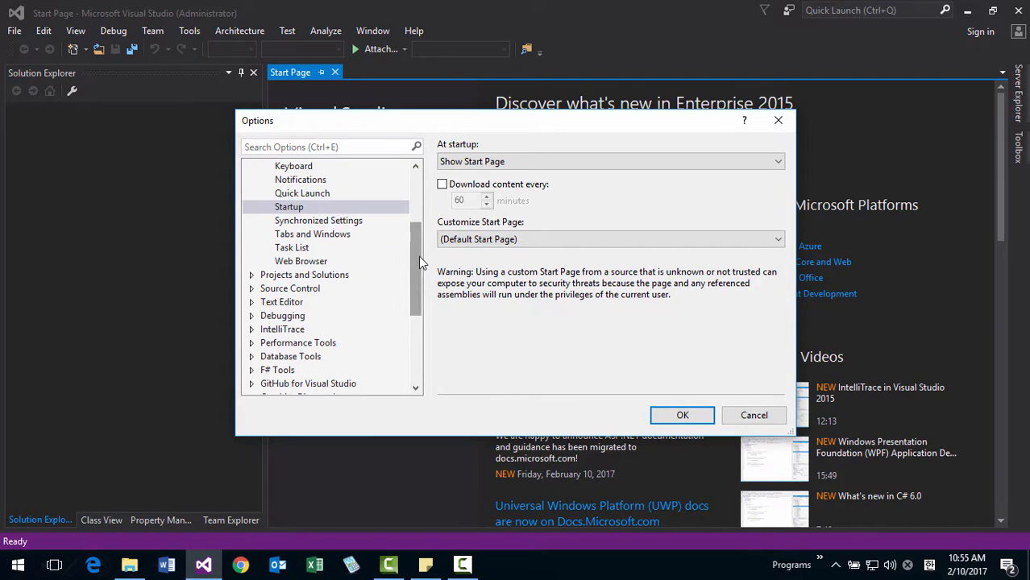
left_click(252, 275)
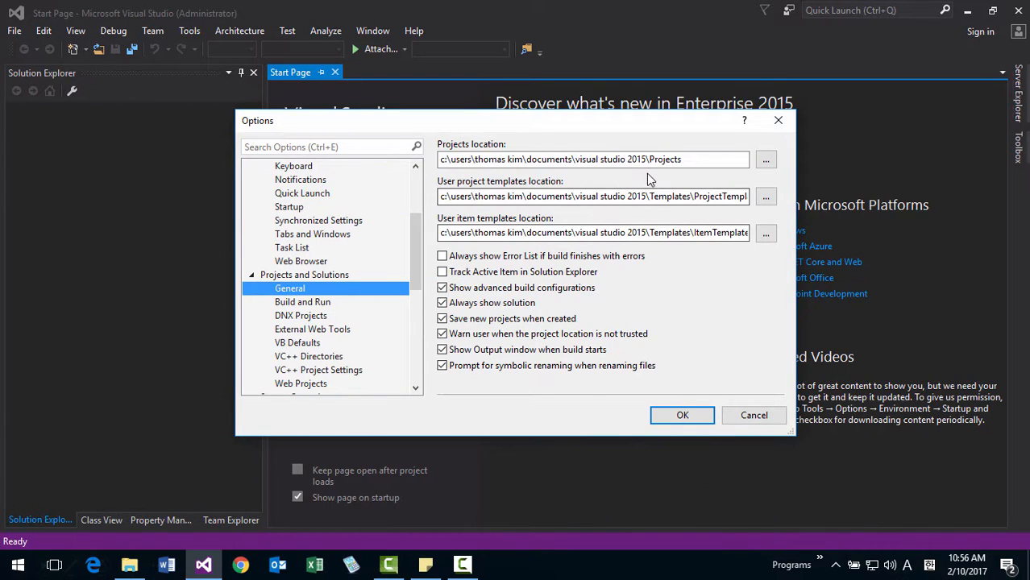
left_click(765, 164)
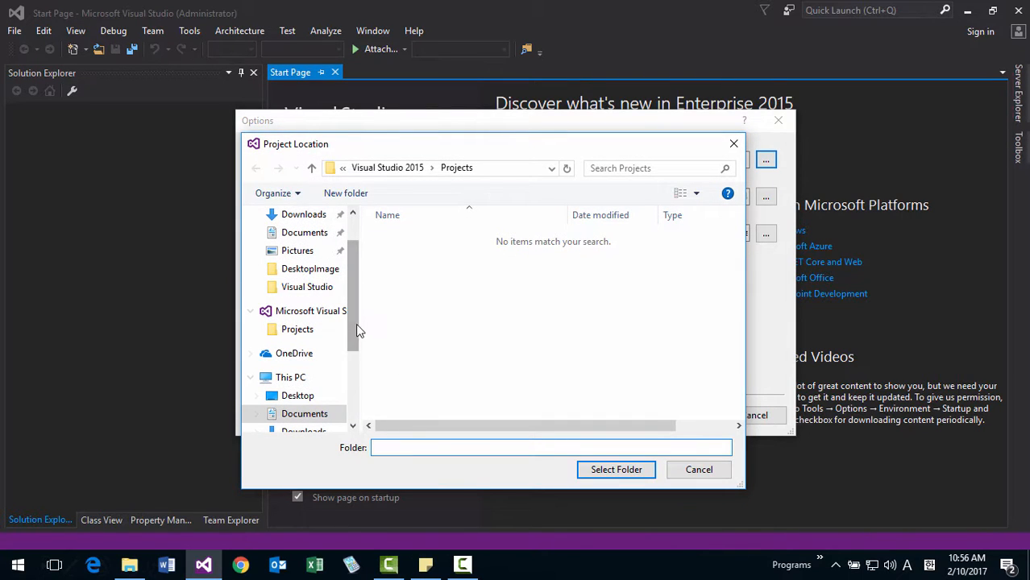
left_click_drag(355, 324, 342, 377)
left_click(322, 391)
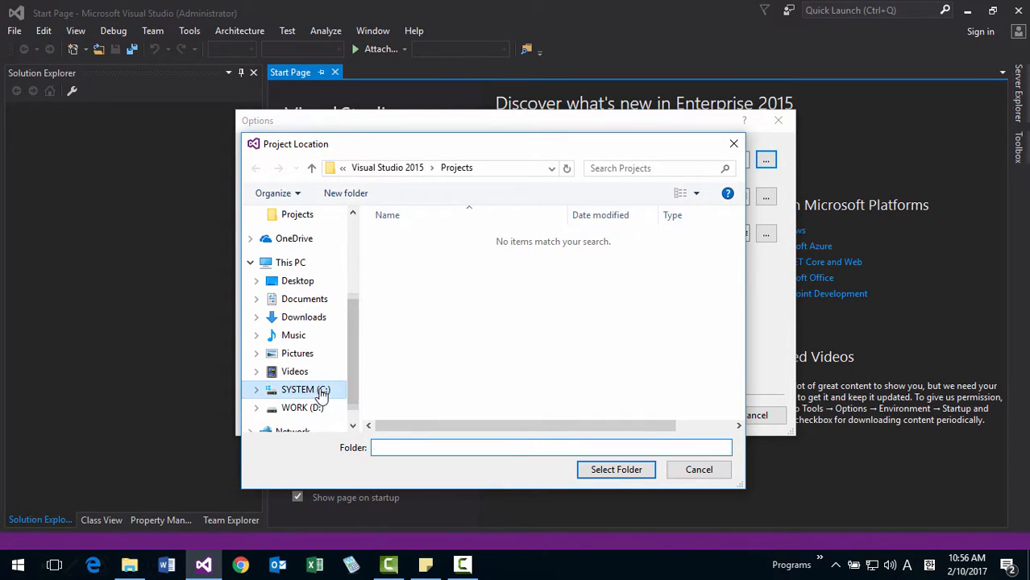
double_click(407, 241)
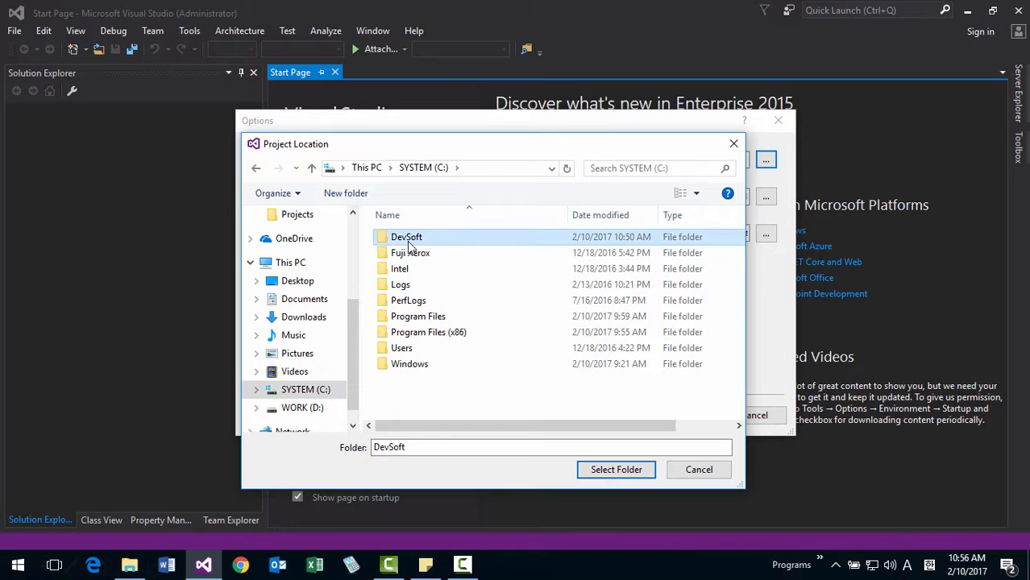
double_click(408, 241)
left_click(407, 241)
double_click(407, 241)
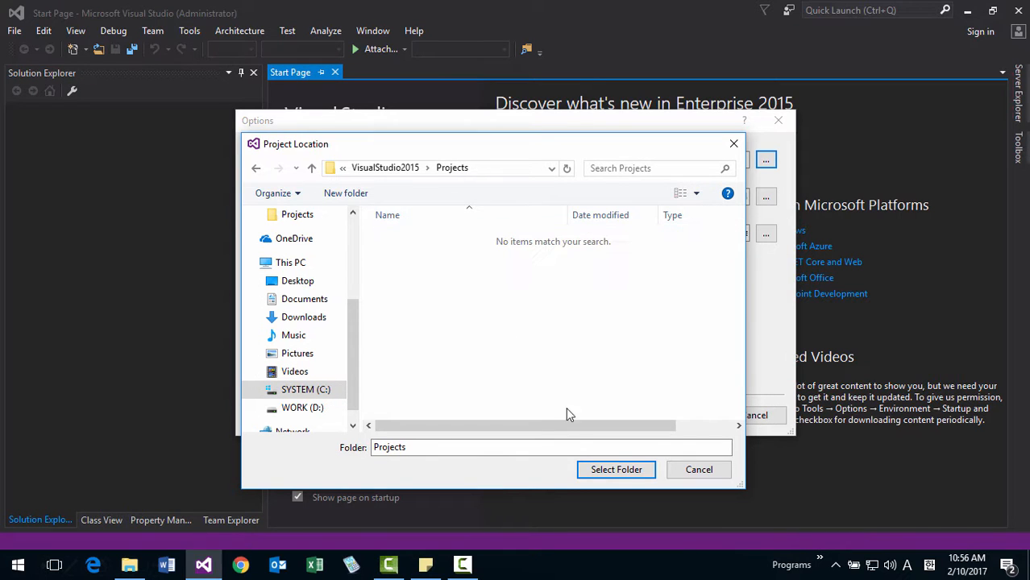
left_click(612, 469)
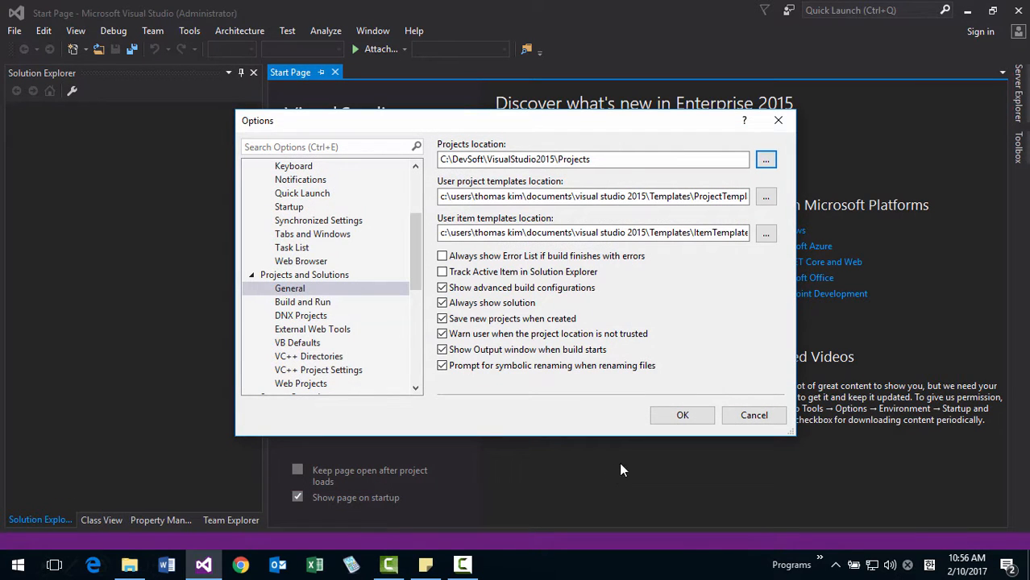
left_click(684, 415)
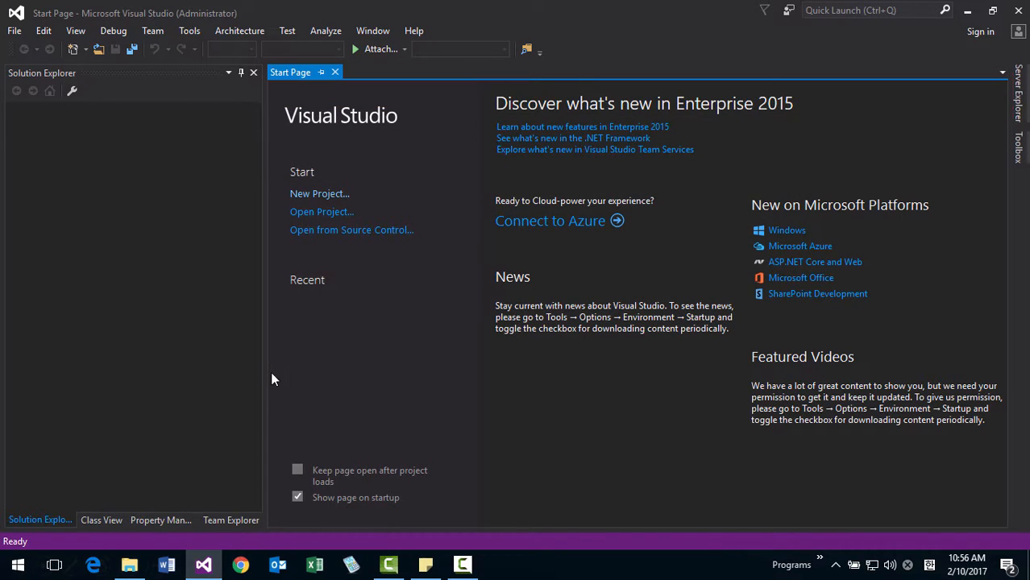
Narrow the docked tool window group beside the Start Page and hide its Property Manager and Team Explorer windows.
left_click_drag(262, 367, 202, 346)
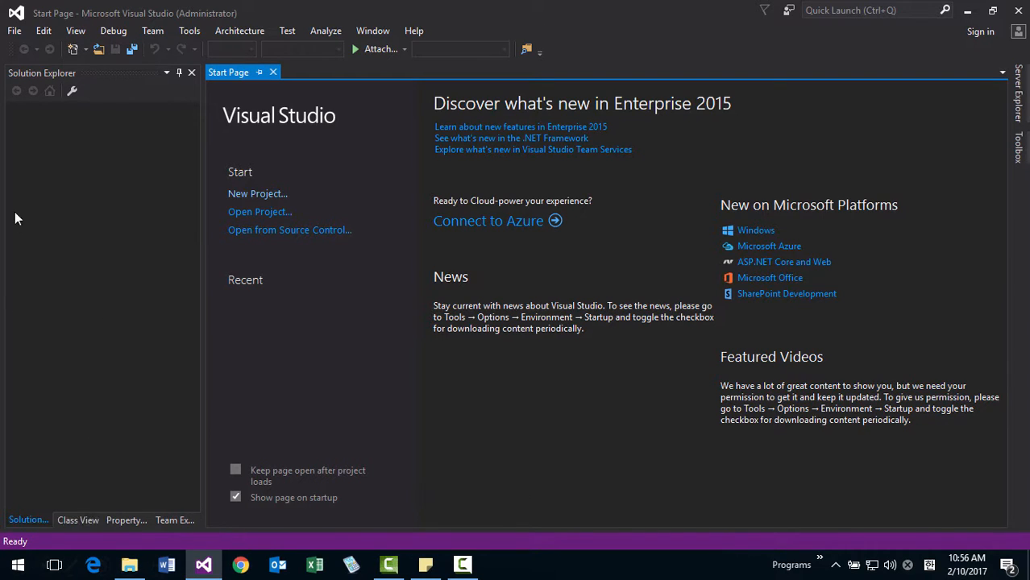
left_click(92, 520)
left_click(120, 522)
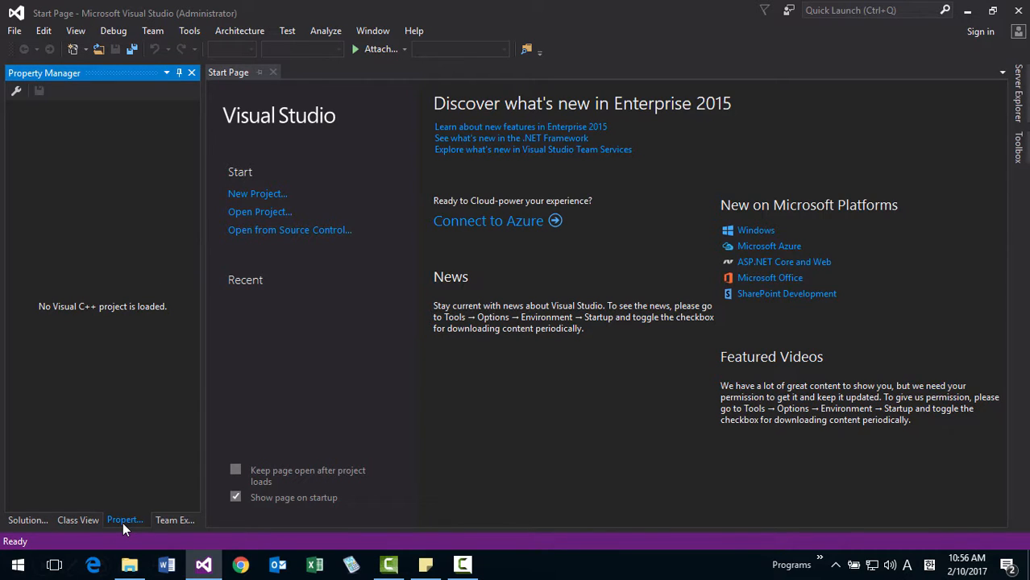
right_click(124, 522)
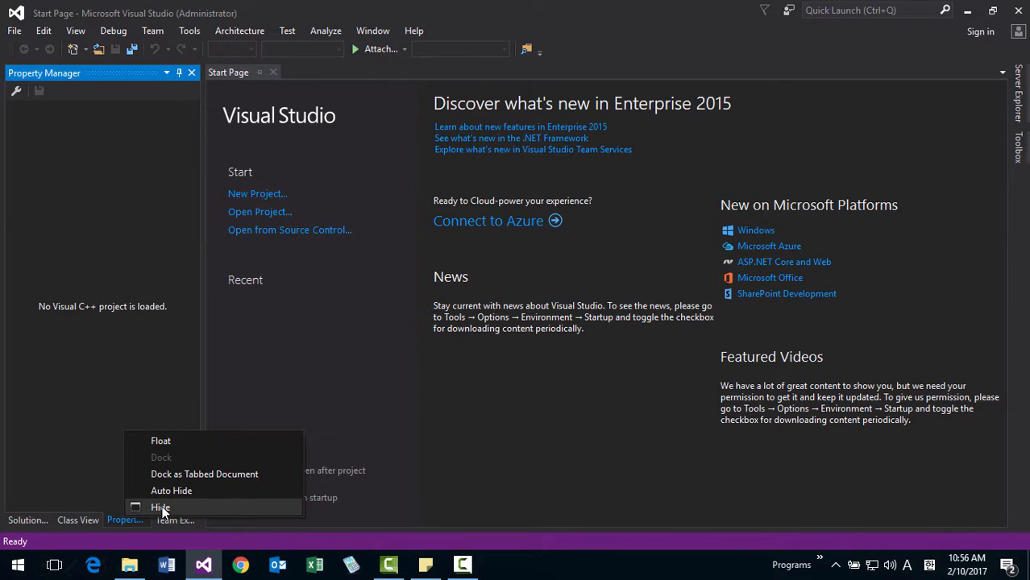
left_click(161, 511)
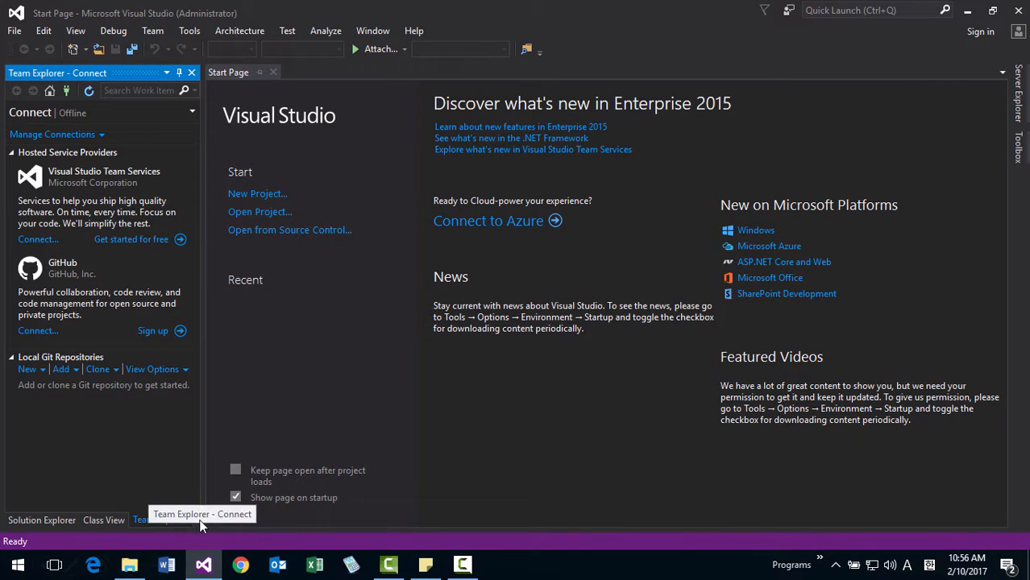
right_click(172, 522)
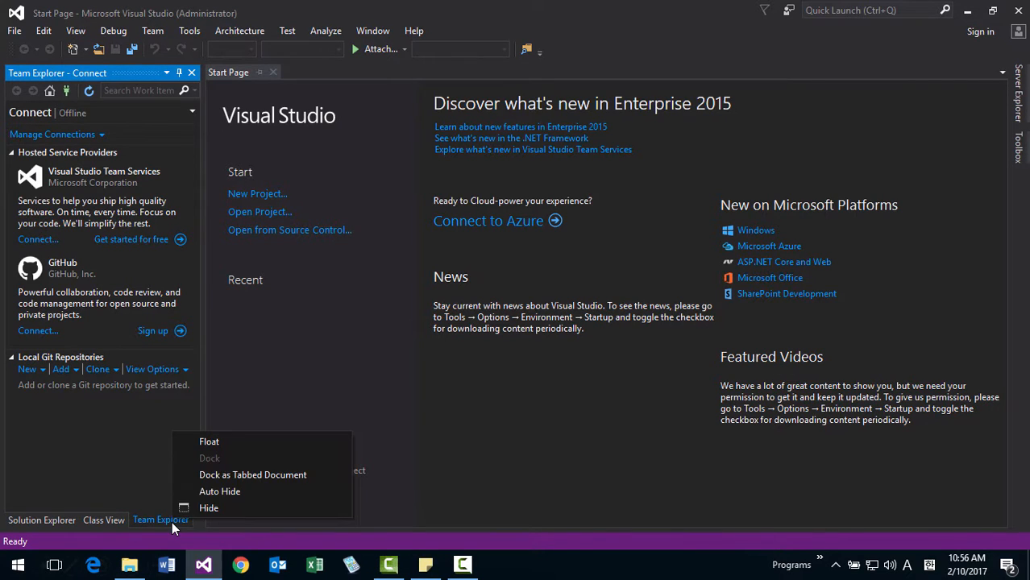
left_click(151, 516)
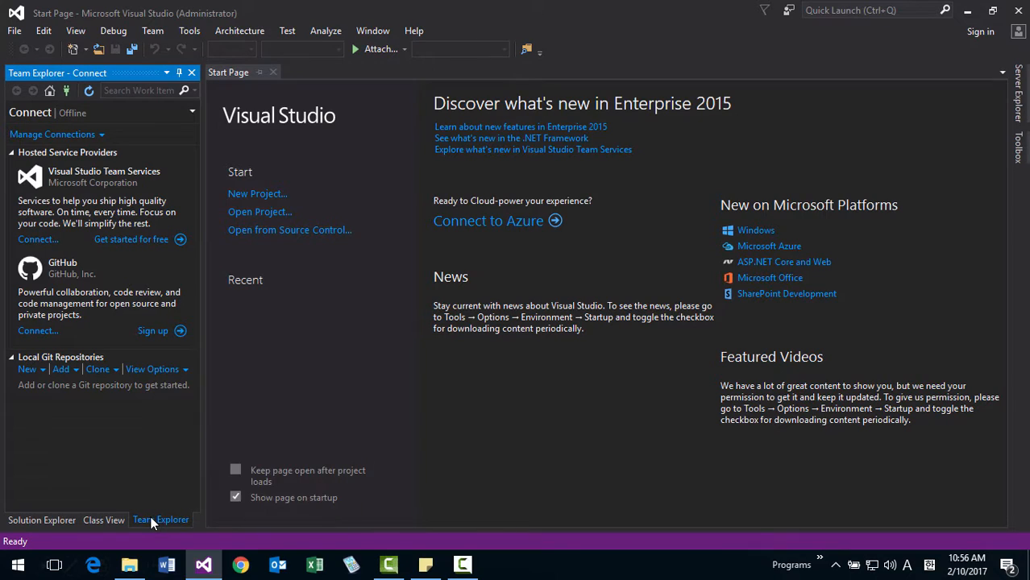
right_click(151, 516)
left_click(184, 503)
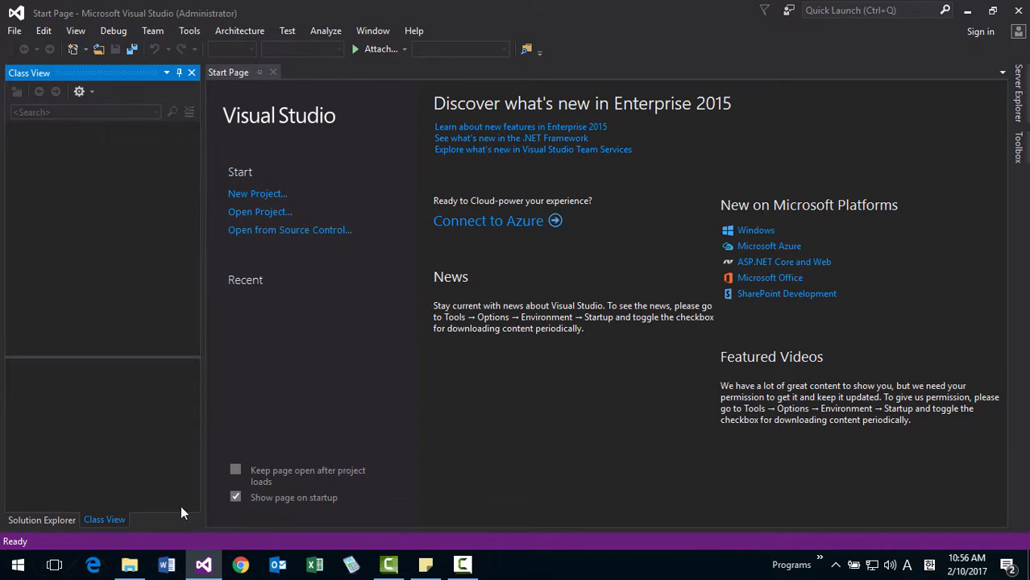
Widen the tool window group slightly, then close Class View, Solution Explorer and the Start Page.
left_click_drag(201, 488, 210, 489)
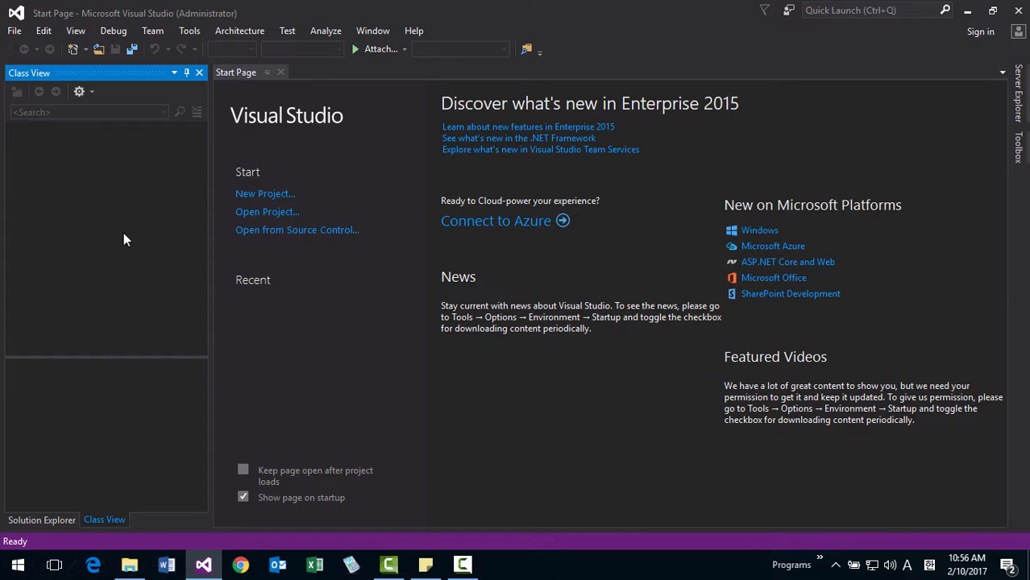
left_click(199, 73)
left_click(199, 72)
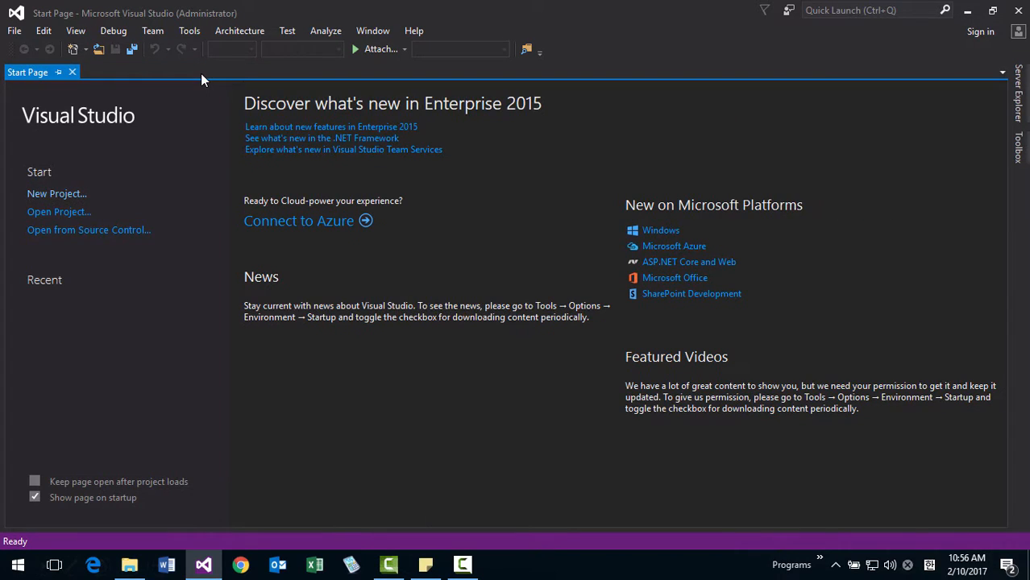
left_click(71, 72)
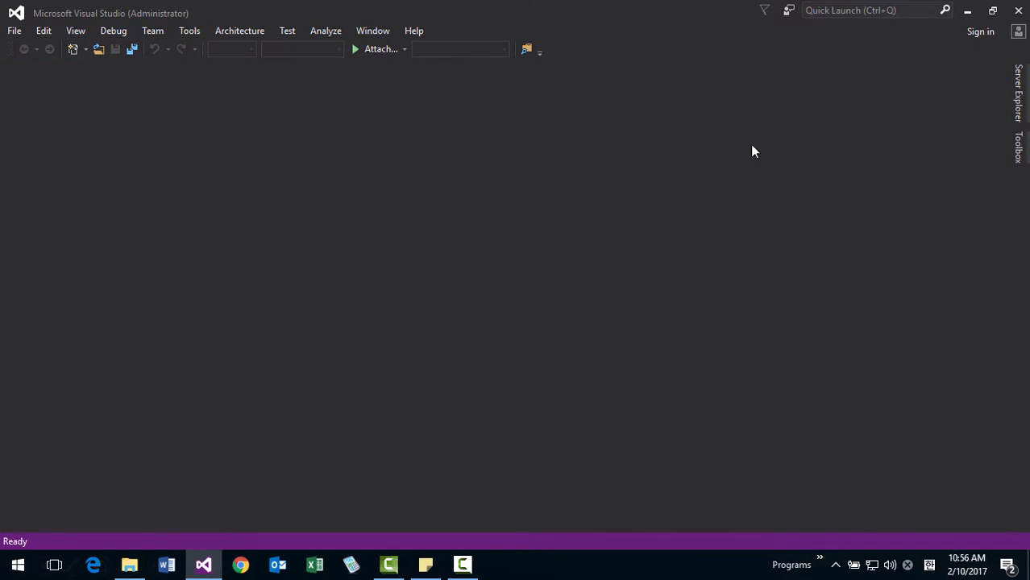
Close the auto-hidden Server Explorer and Toolbox windows to leave the workspace empty.
left_click(1021, 97)
left_click(1004, 72)
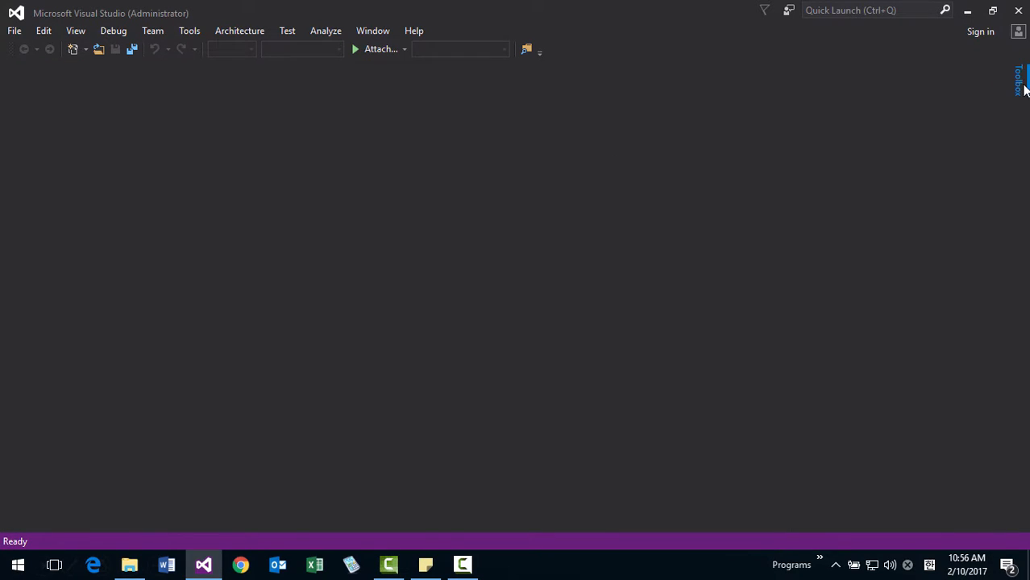
left_click(1024, 89)
left_click(1004, 72)
left_click(14, 36)
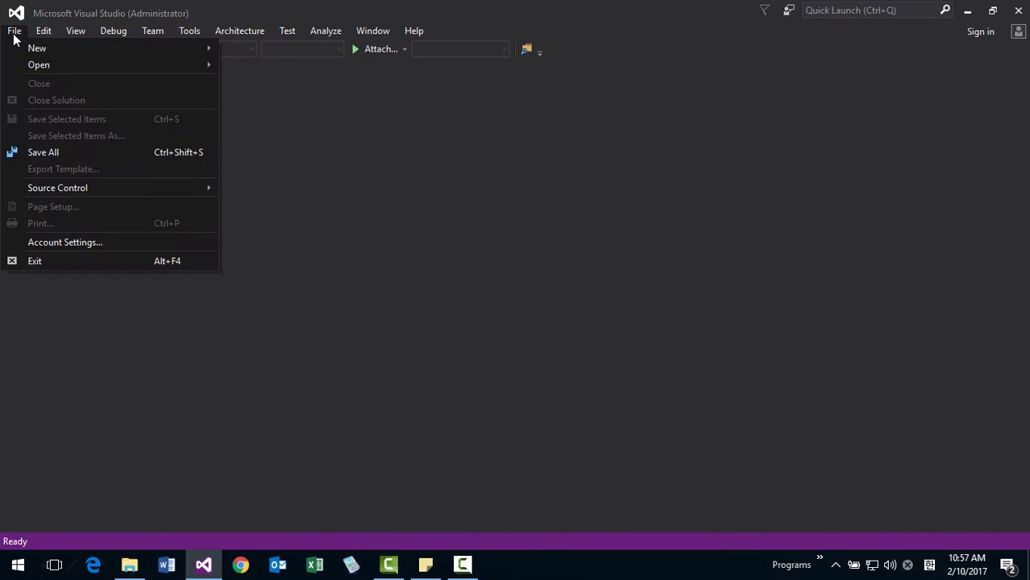
mouse_move(30, 47)
left_click(407, 211)
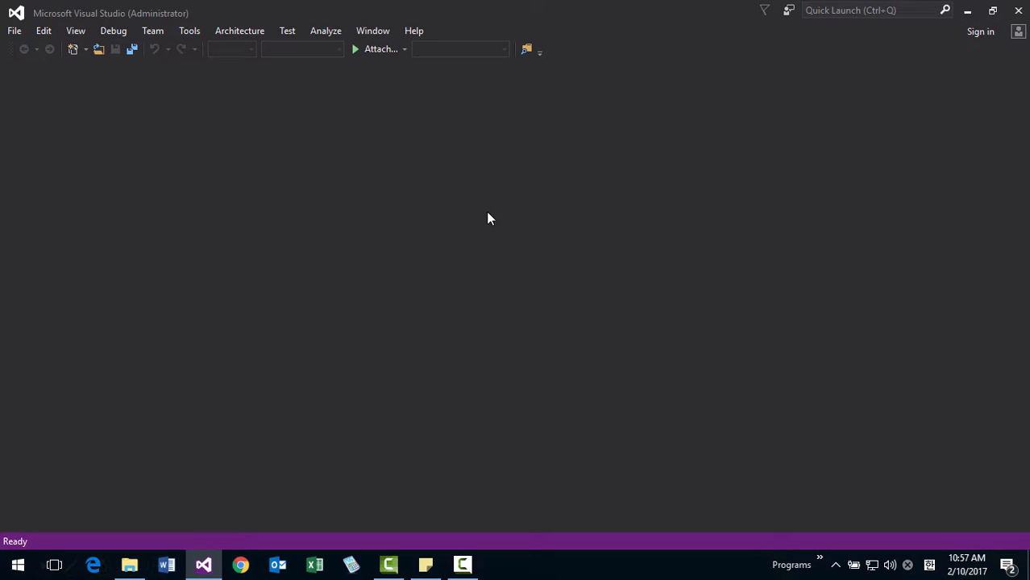
Reset all settings to the Visual C++ collection, overwriting the current settings without saving them, and close the wizard.
left_click(187, 33)
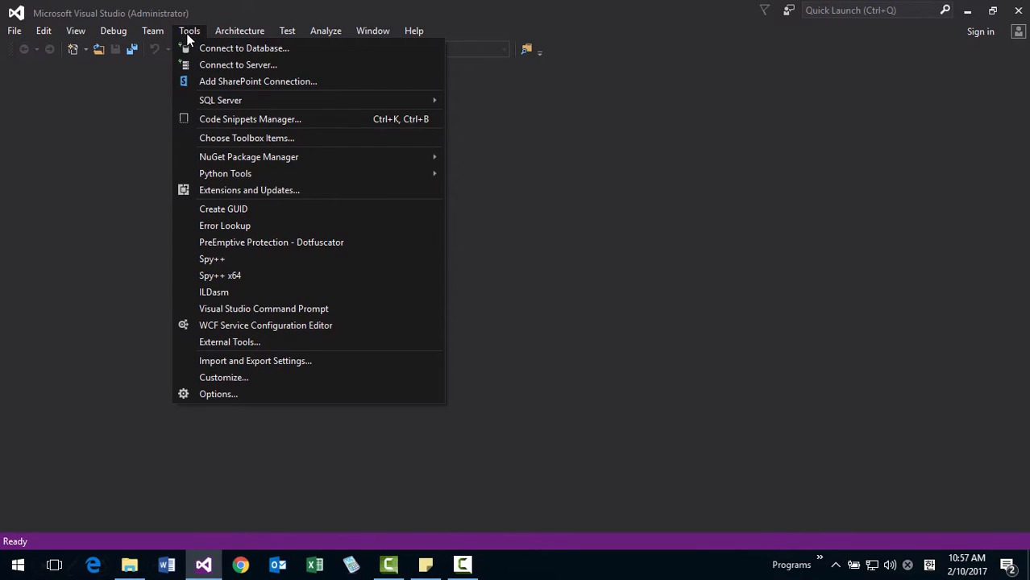
left_click(228, 361)
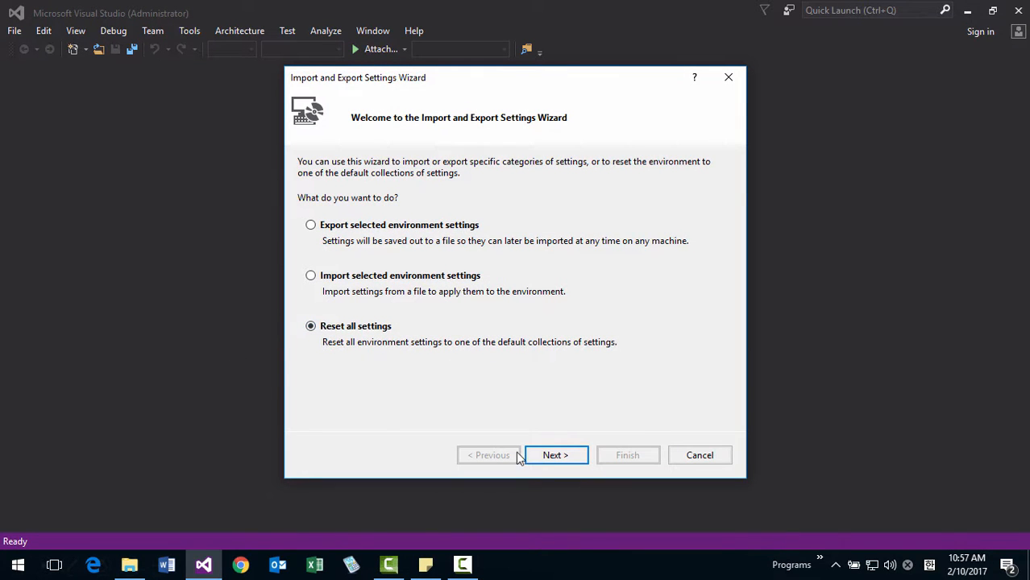
left_click(554, 456)
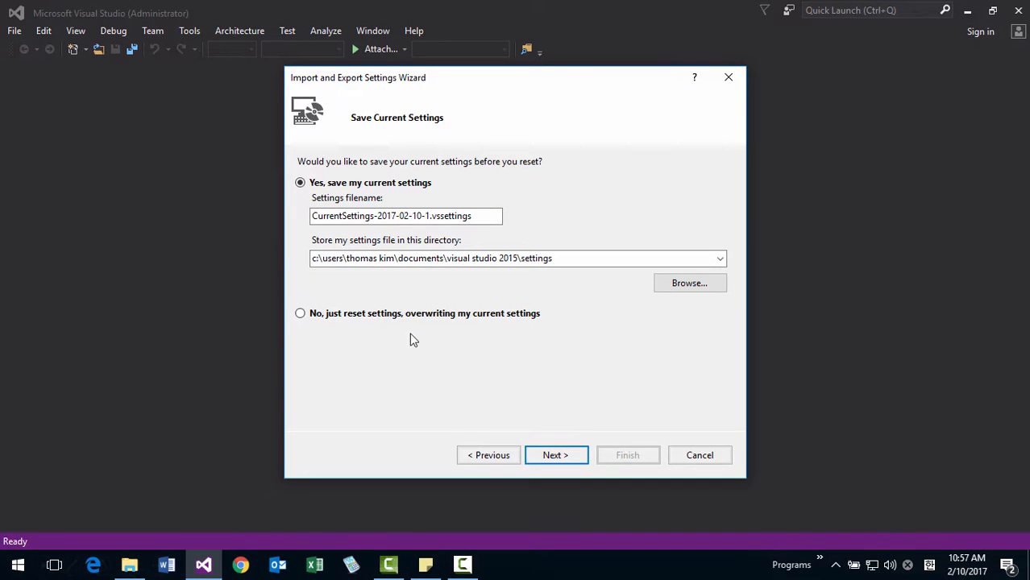
left_click(408, 314)
left_click(569, 458)
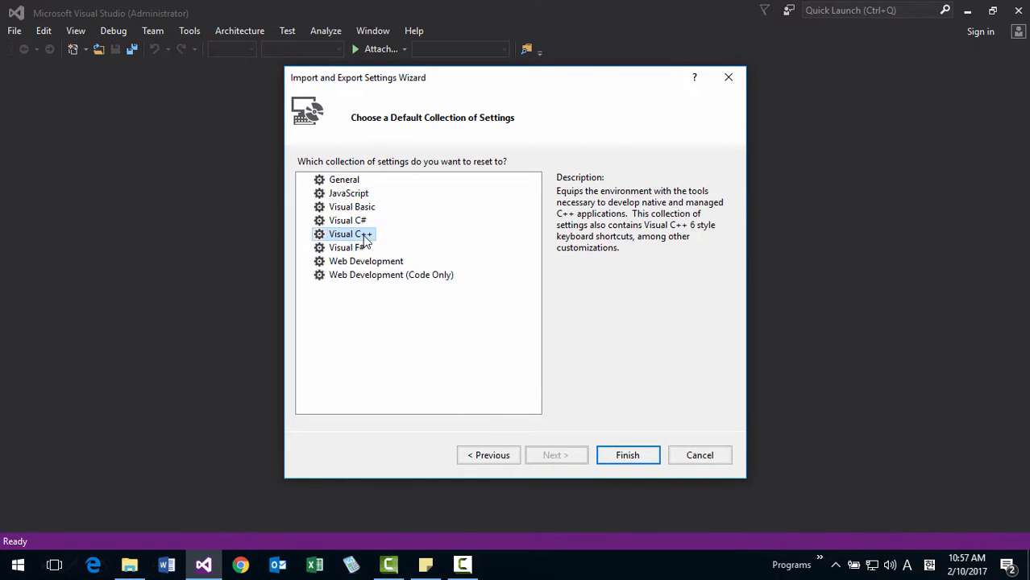
left_click(613, 458)
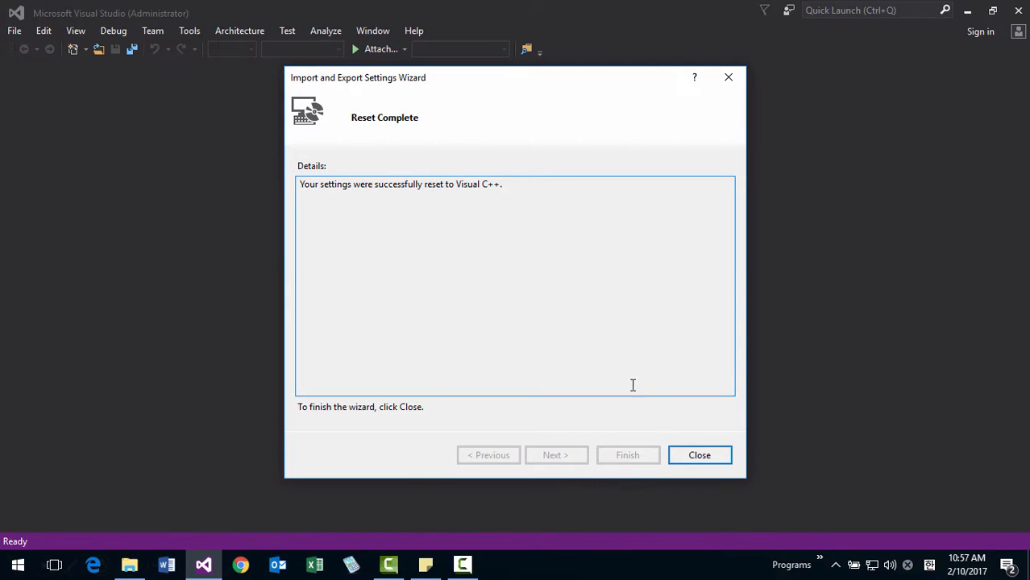
left_click(693, 456)
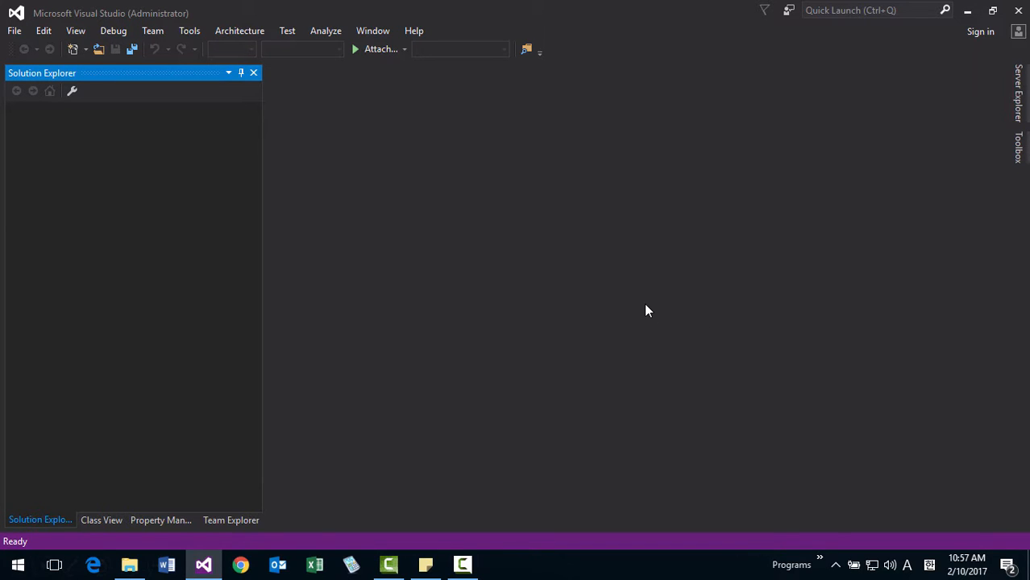
In the environment's document options, enable reloading modified files unless there are unsaved changes.
left_click(192, 32)
left_click(229, 394)
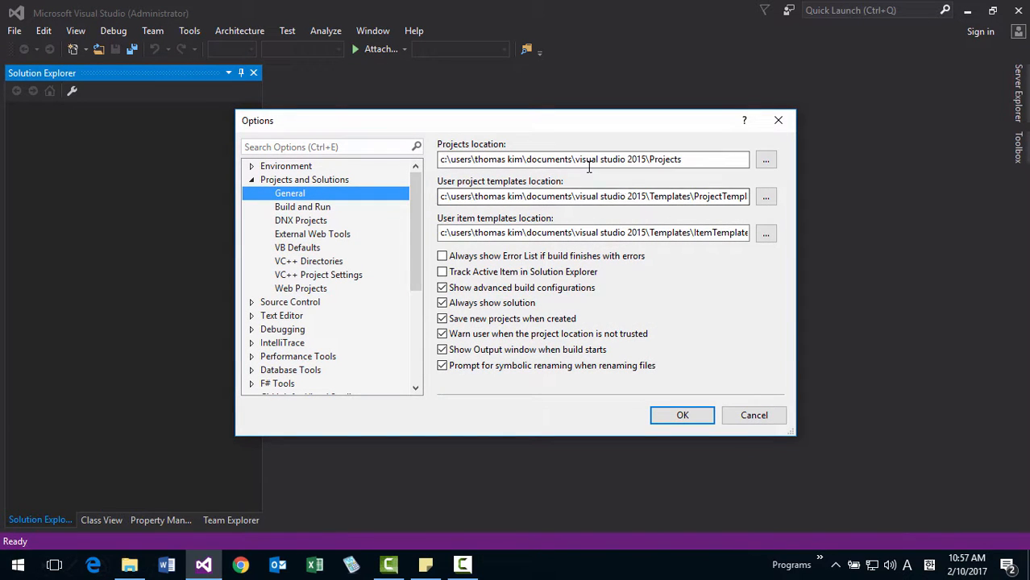
left_click(252, 166)
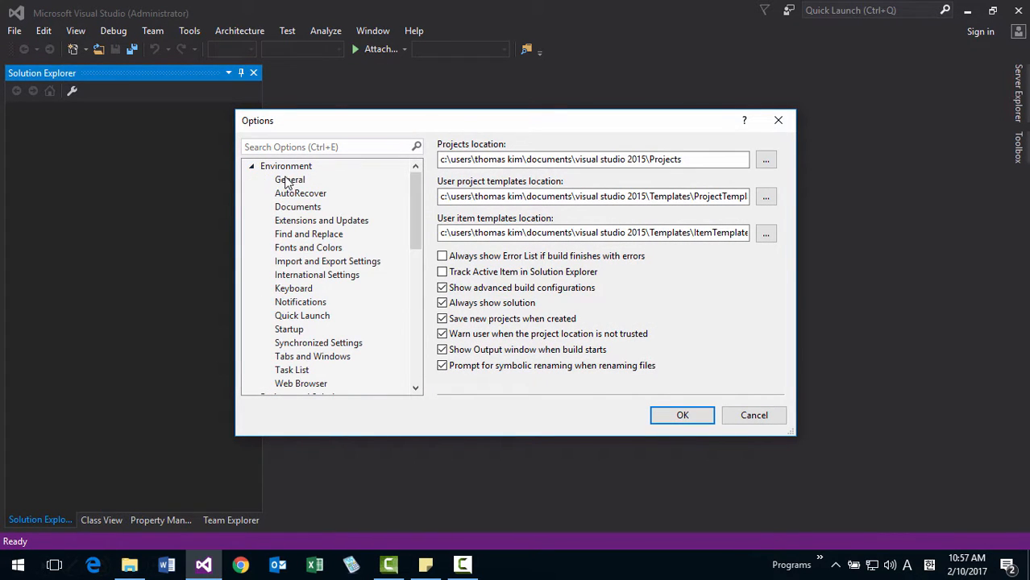
left_click(285, 179)
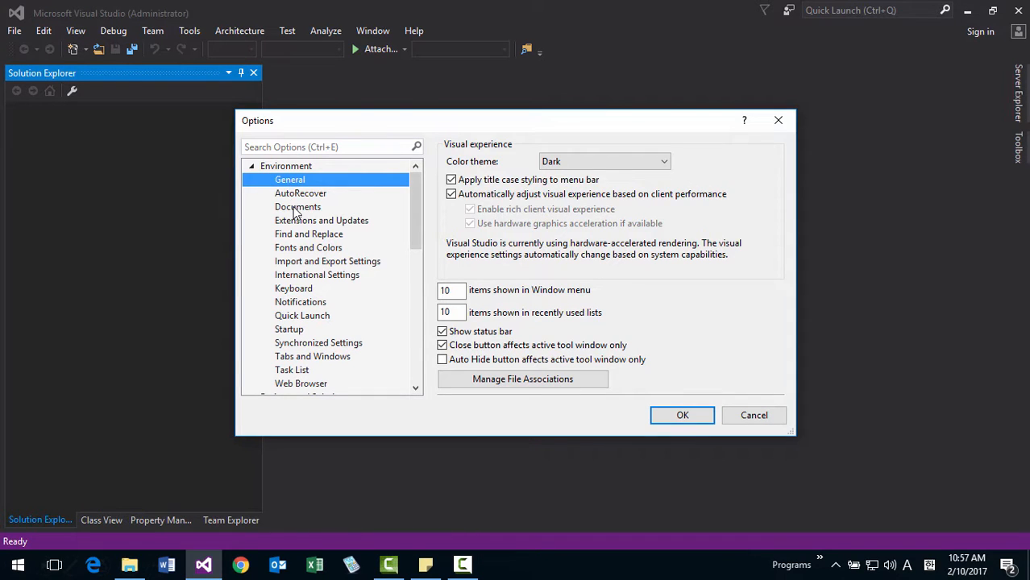
left_click(301, 211)
left_click(456, 160)
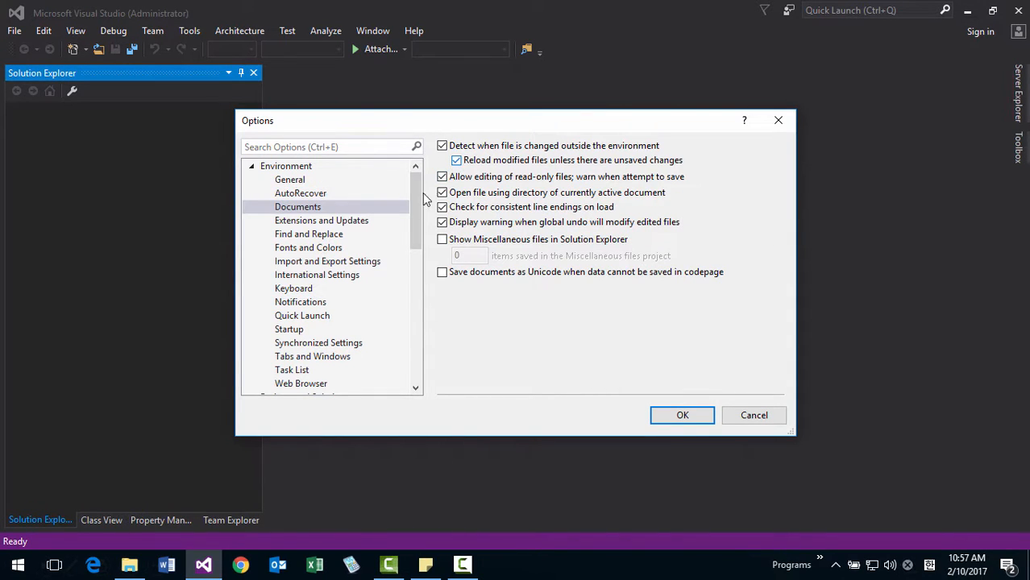
Set the Text Editor font size to 12 and turn off the periodic content download at startup.
mouse_move(419, 210)
left_mouse_down()
mouse_move(419, 234)
mouse_move(419, 219)
left_mouse_up()
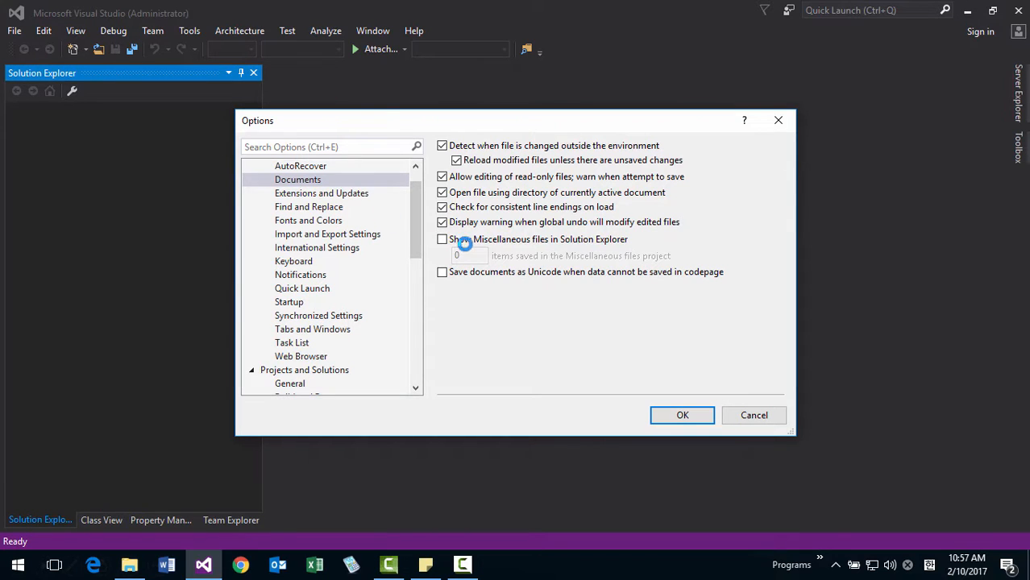
left_click(341, 225)
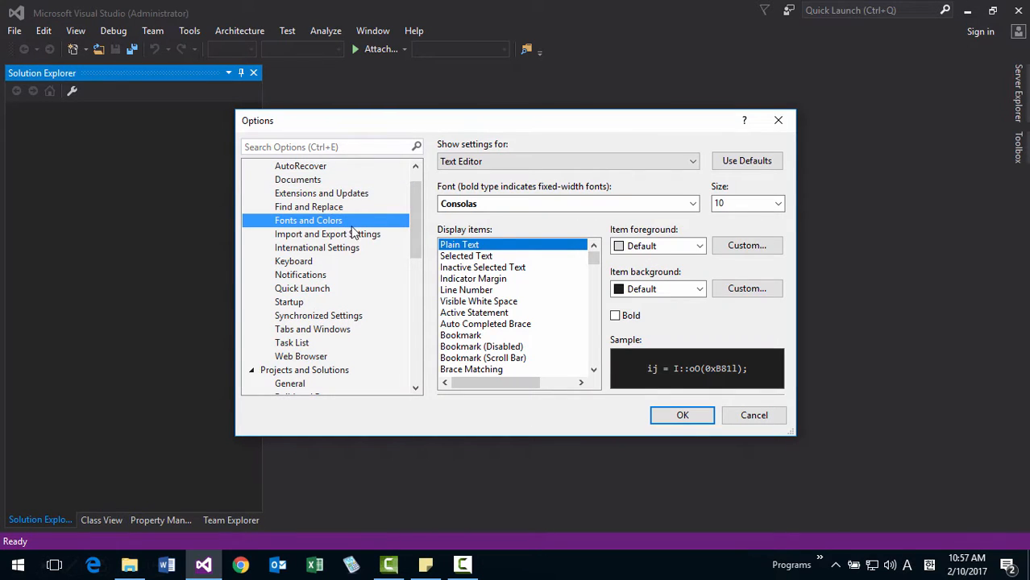
left_click(778, 203)
left_click(761, 286)
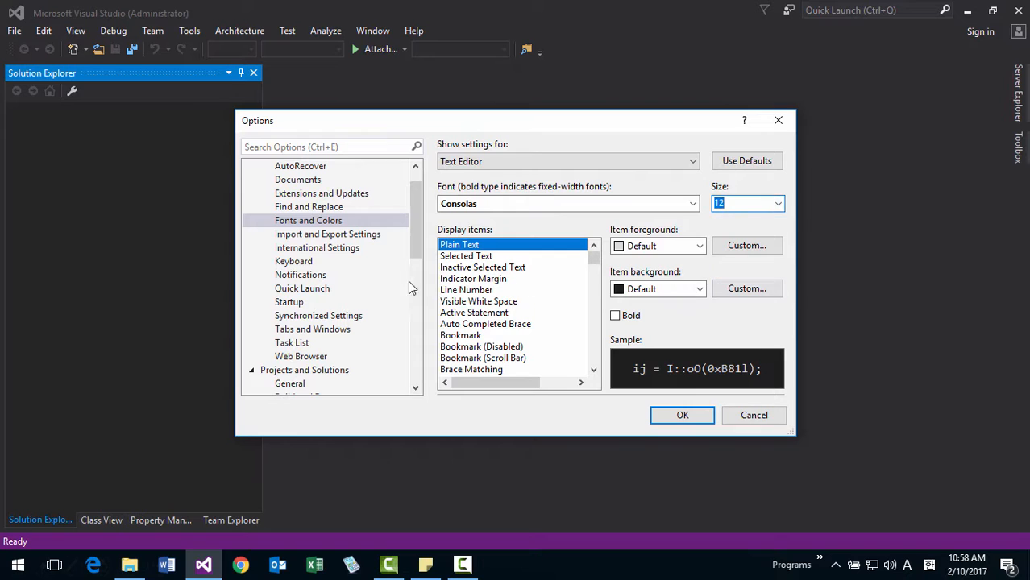
left_click(290, 302)
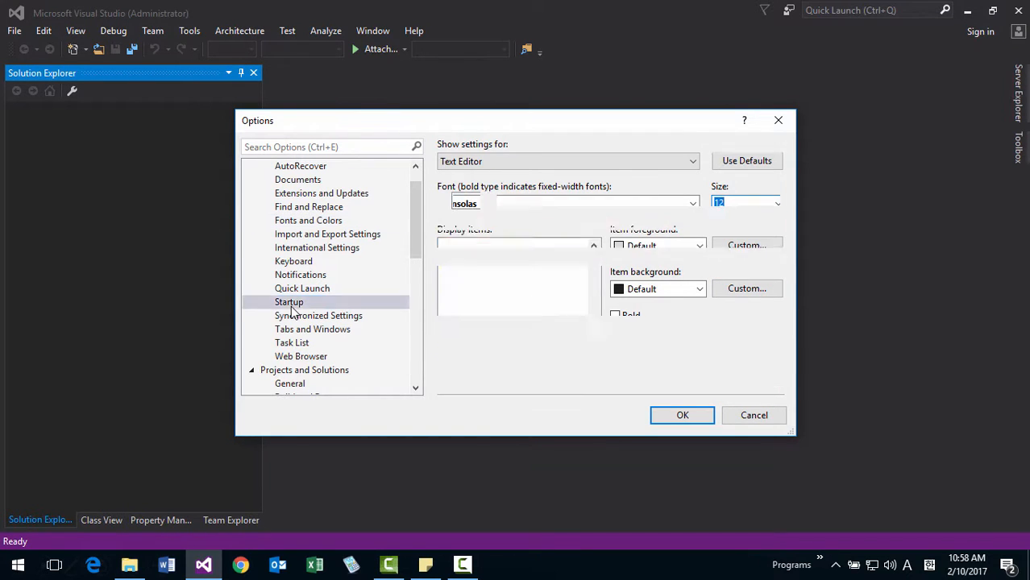
left_click(448, 186)
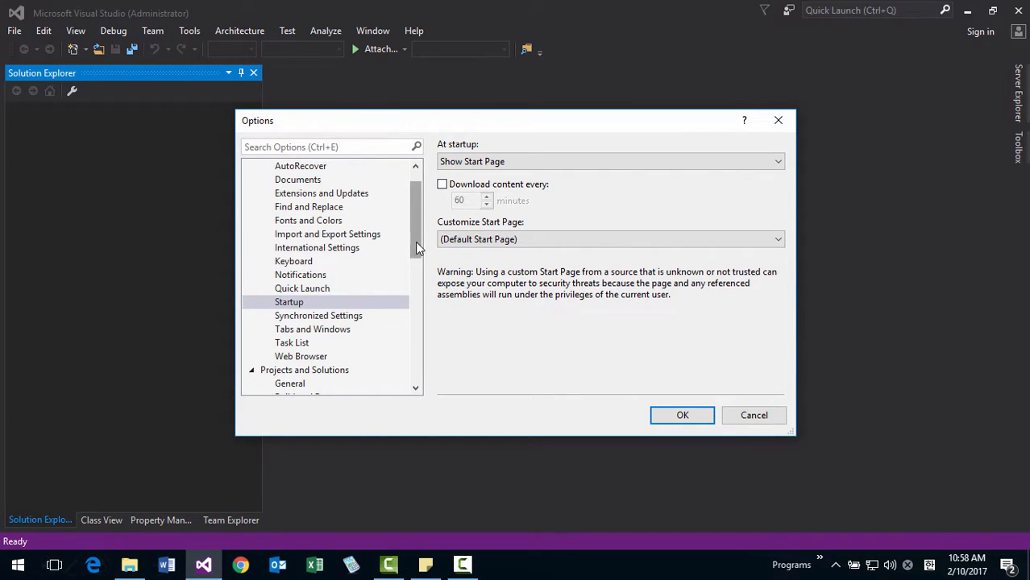
Set the projects location to C:\DevSoft\VisualStudio2015\Projects and apply the options.
left_click_drag(415, 242, 420, 292)
left_click(291, 262)
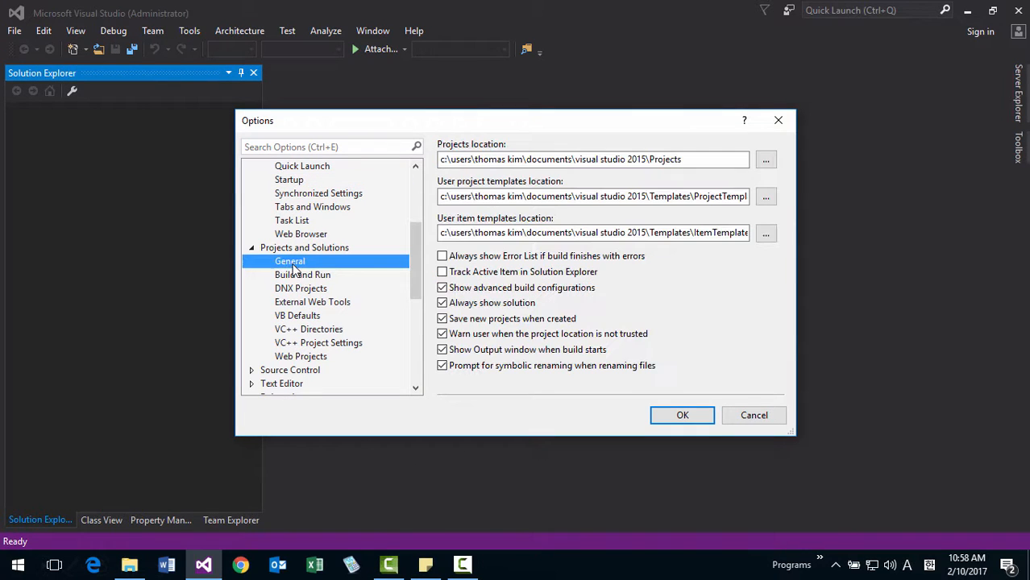
left_click(767, 161)
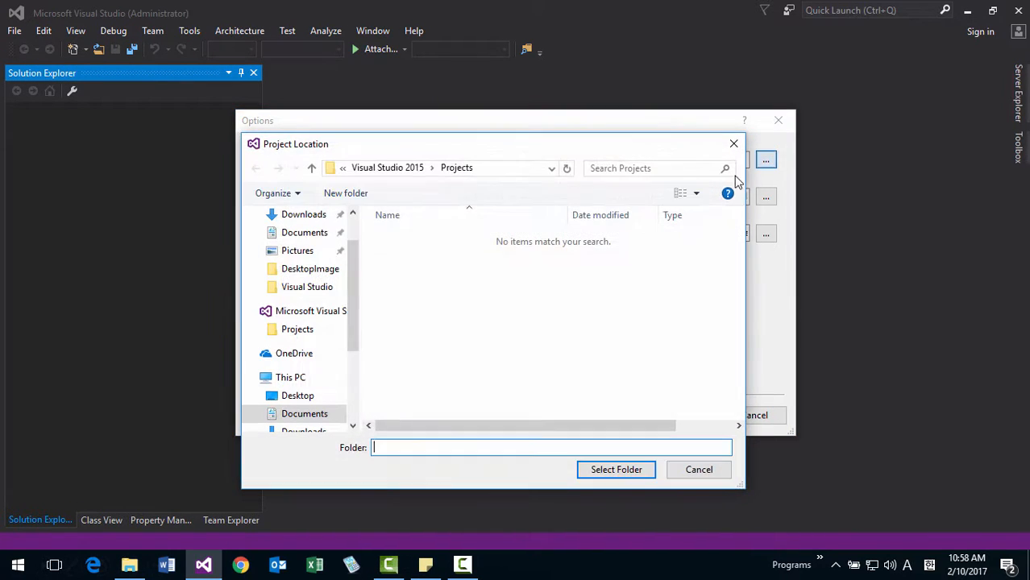
left_click_drag(351, 344, 351, 409)
left_click(324, 397)
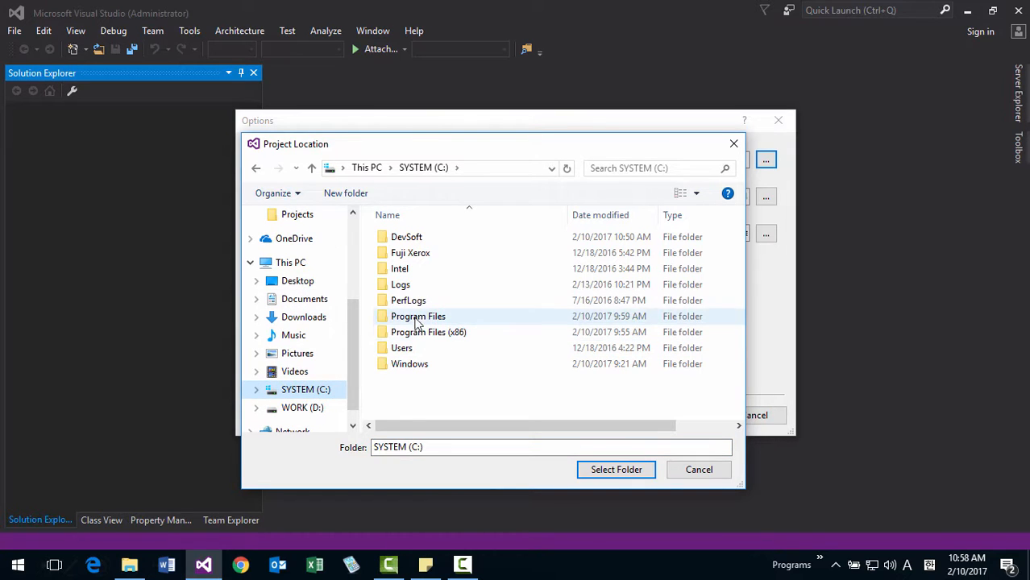
double_click(417, 242)
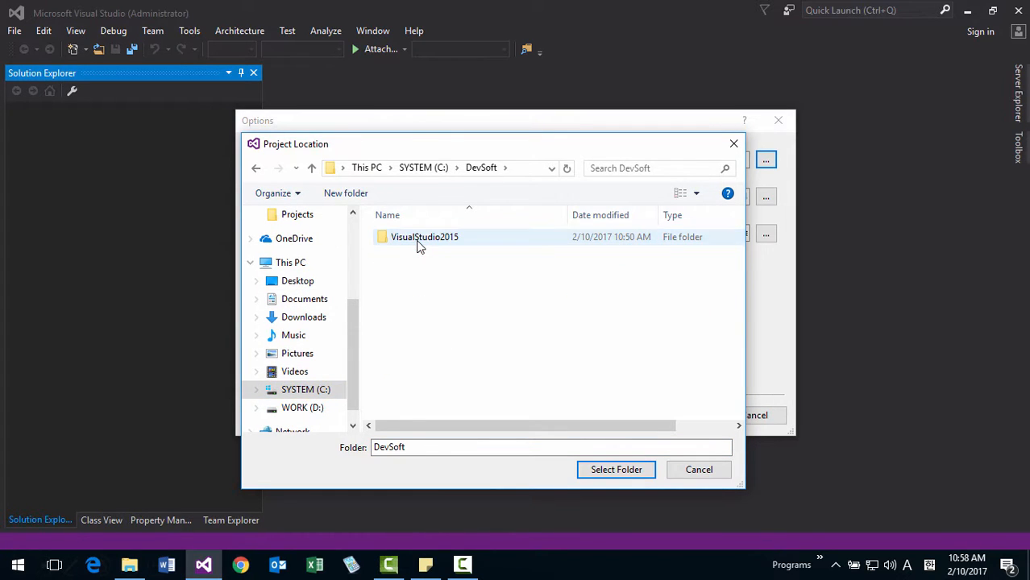
double_click(418, 242)
left_click(418, 242)
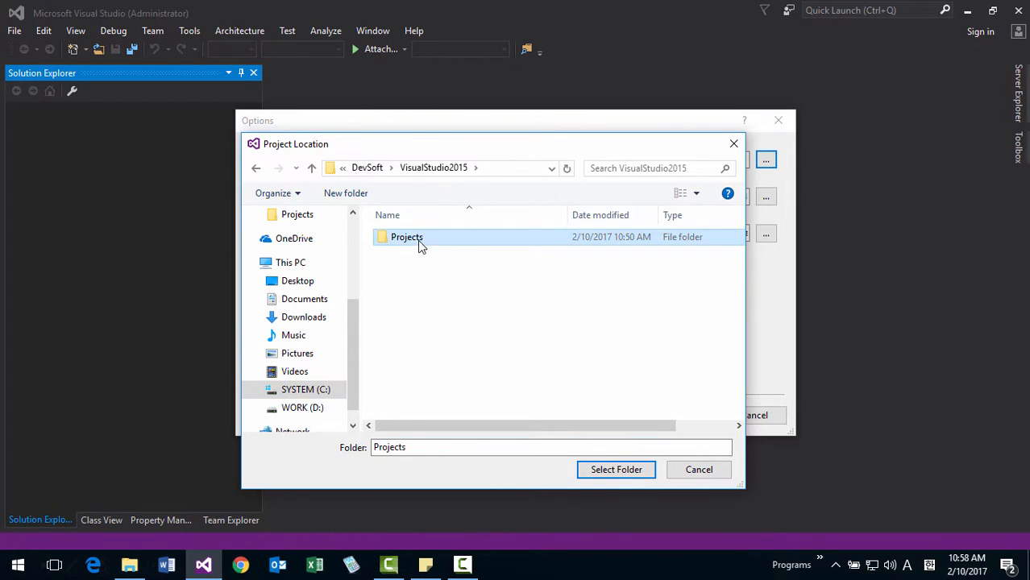
left_click(610, 469)
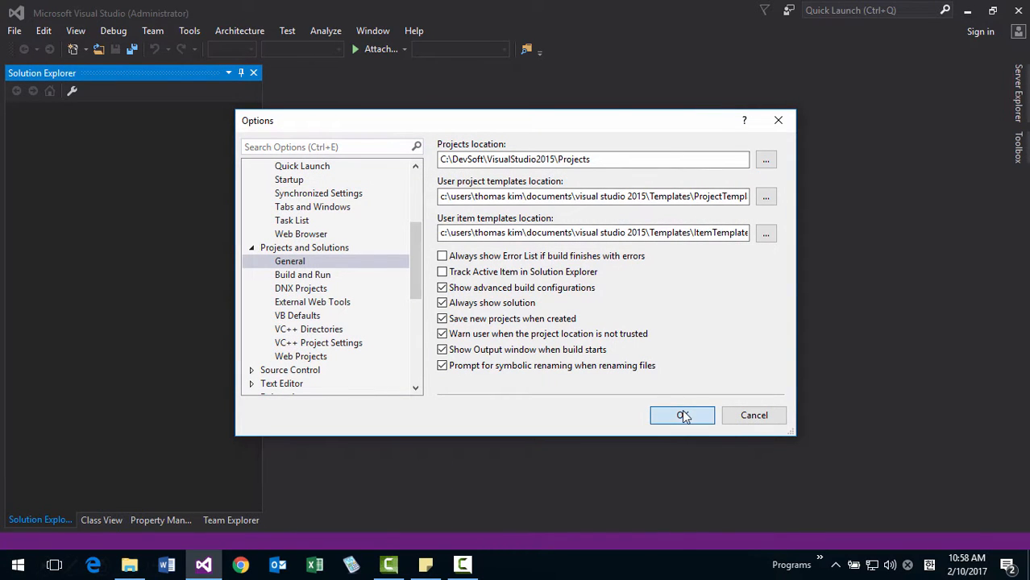
left_click(683, 414)
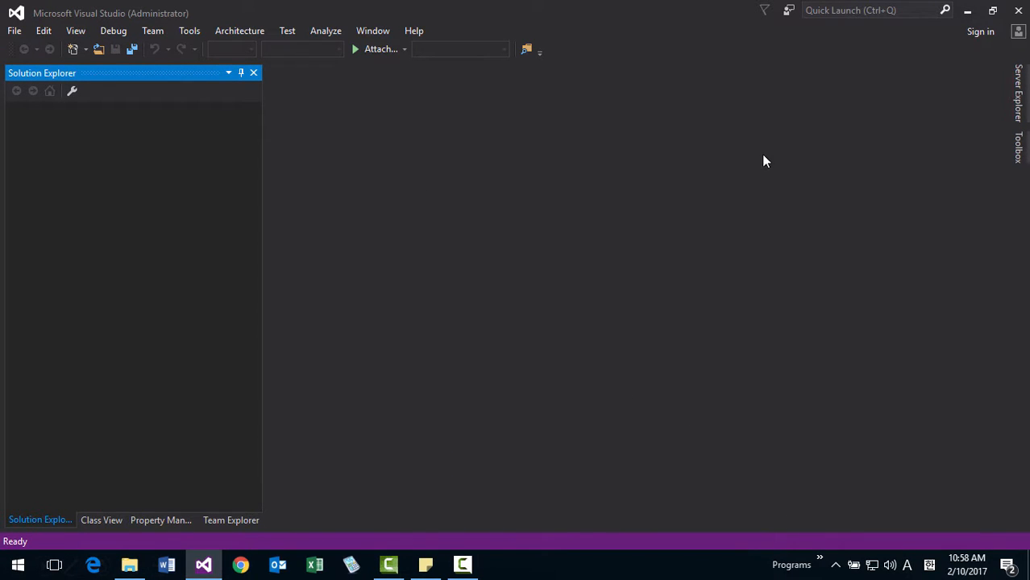
Hide the Property Manager and Team Explorer windows from the docked tool window group.
right_click(164, 520)
left_click(206, 506)
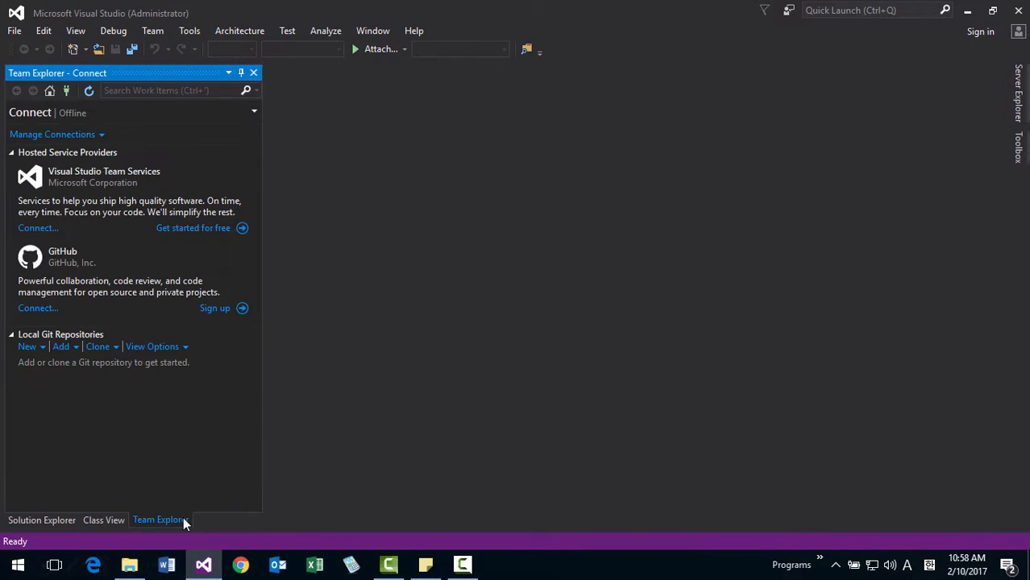
right_click(184, 520)
left_click(215, 506)
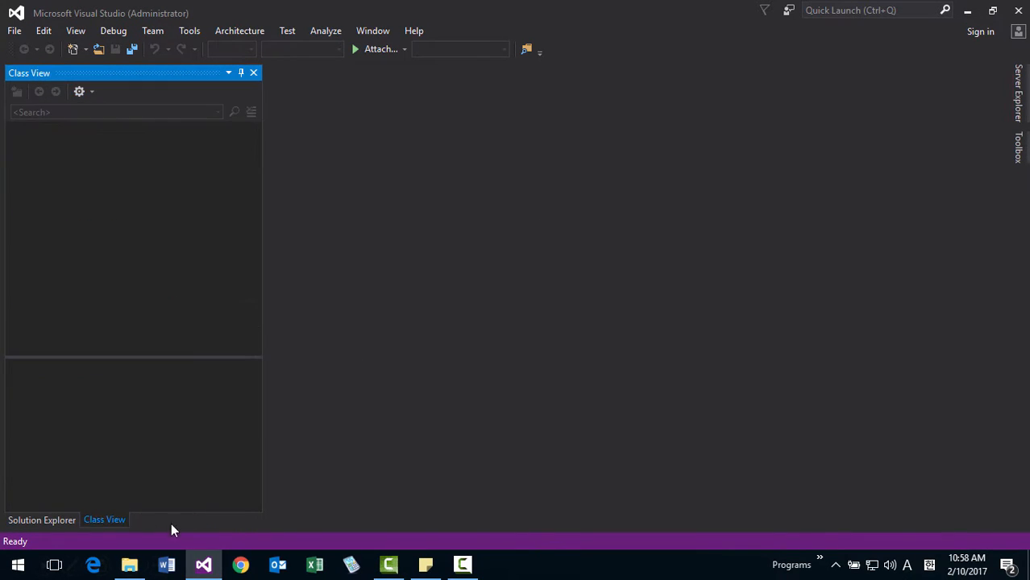
Show the Properties window in the workspace.
left_click(74, 34)
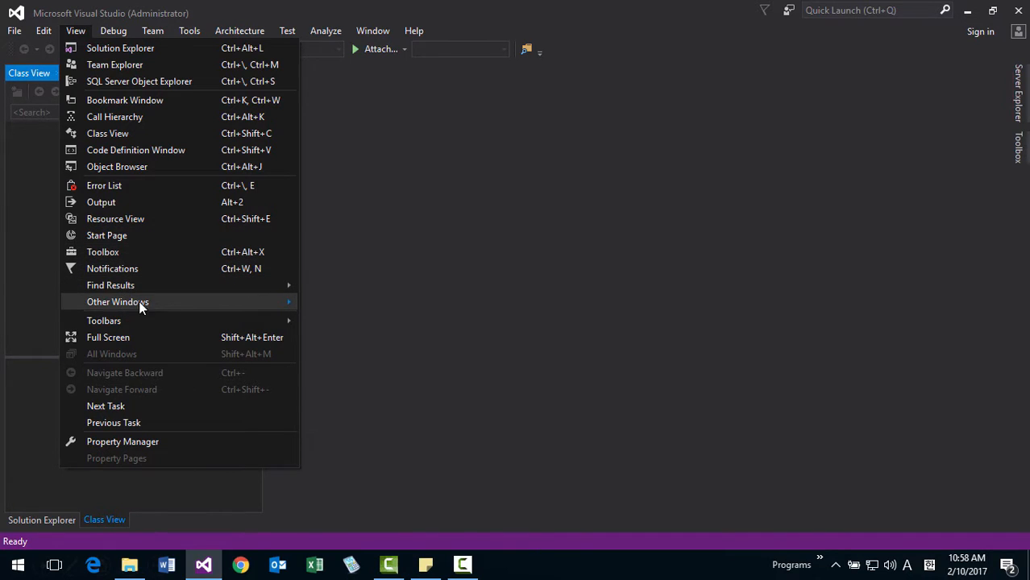
mouse_move(139, 301)
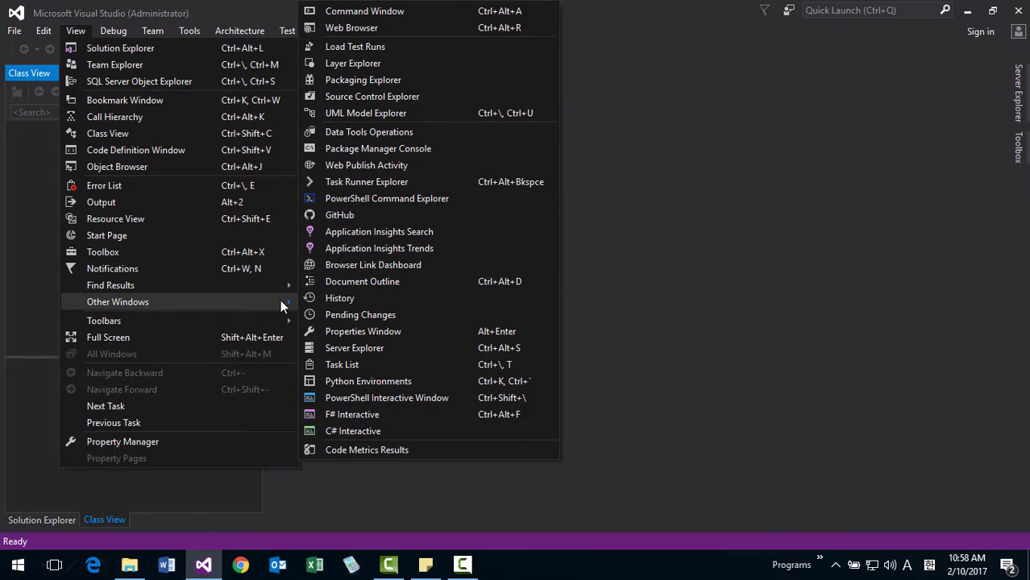
left_click(351, 336)
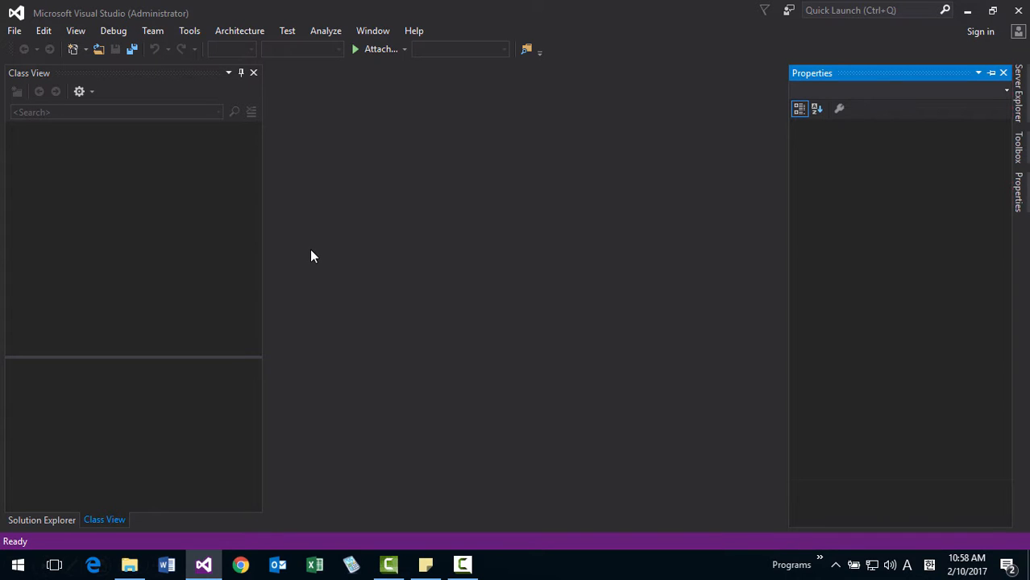
left_click(185, 32)
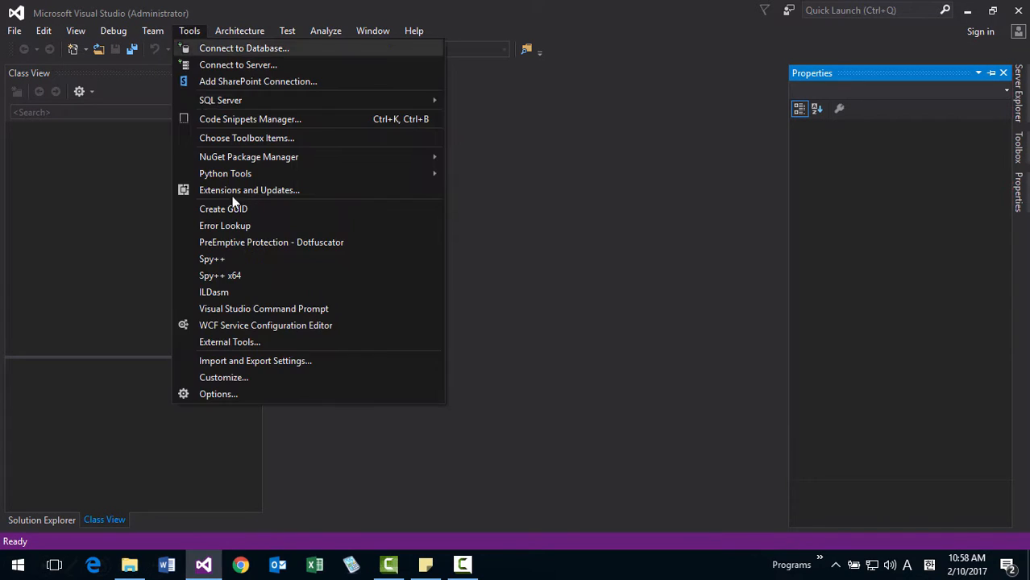
left_click(253, 364)
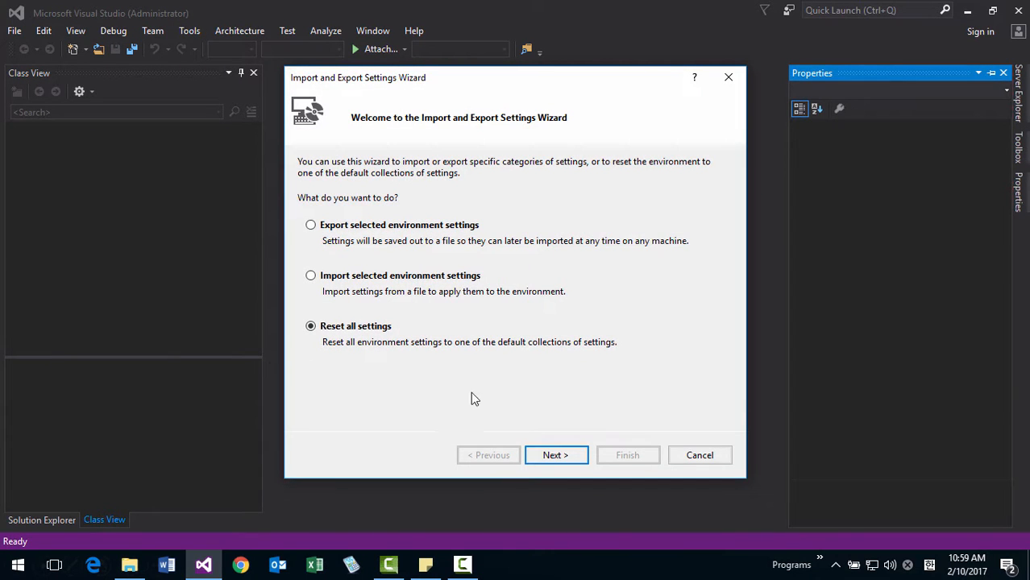
left_click(689, 456)
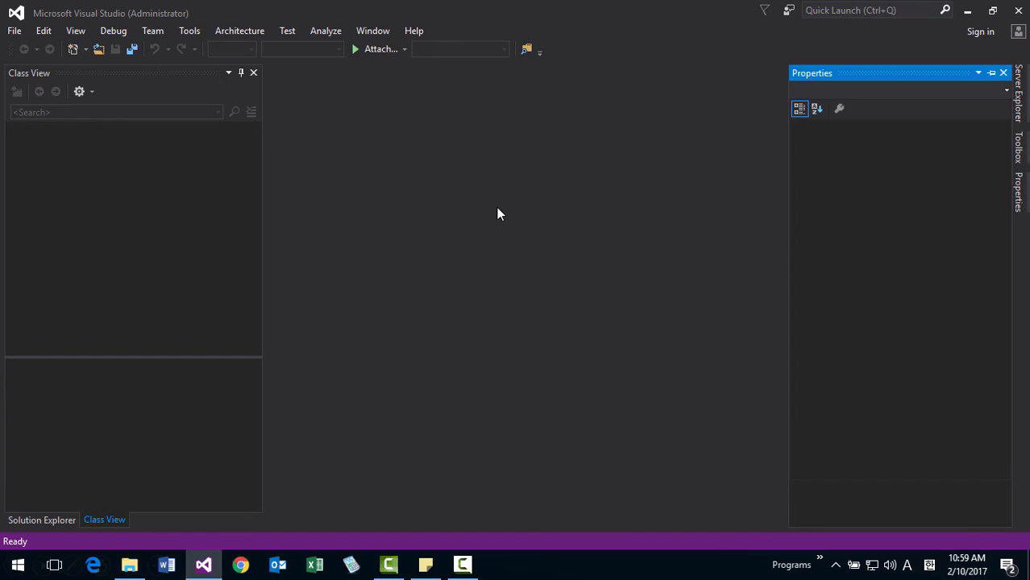
Close Visual Studio.
left_click(1017, 18)
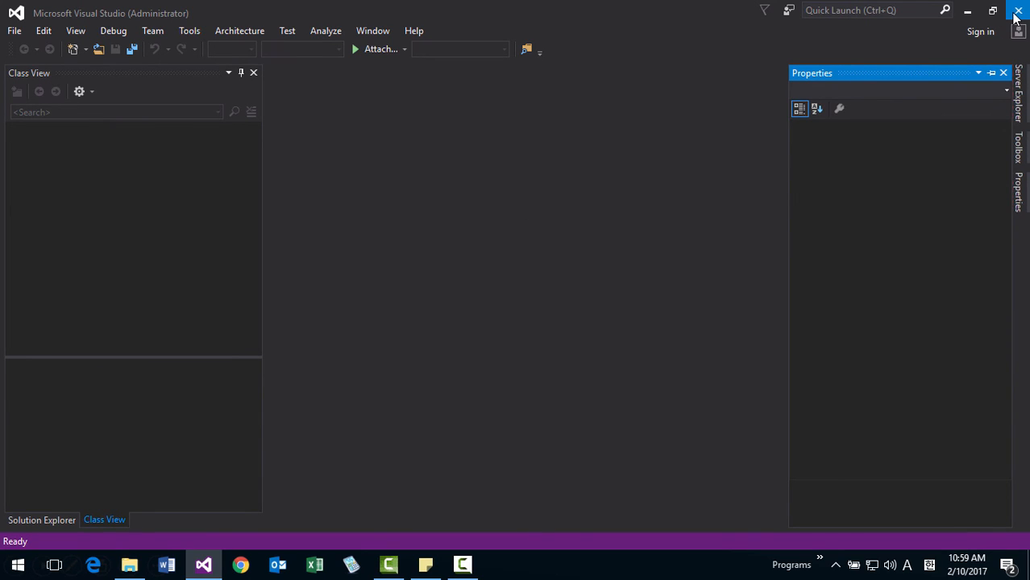